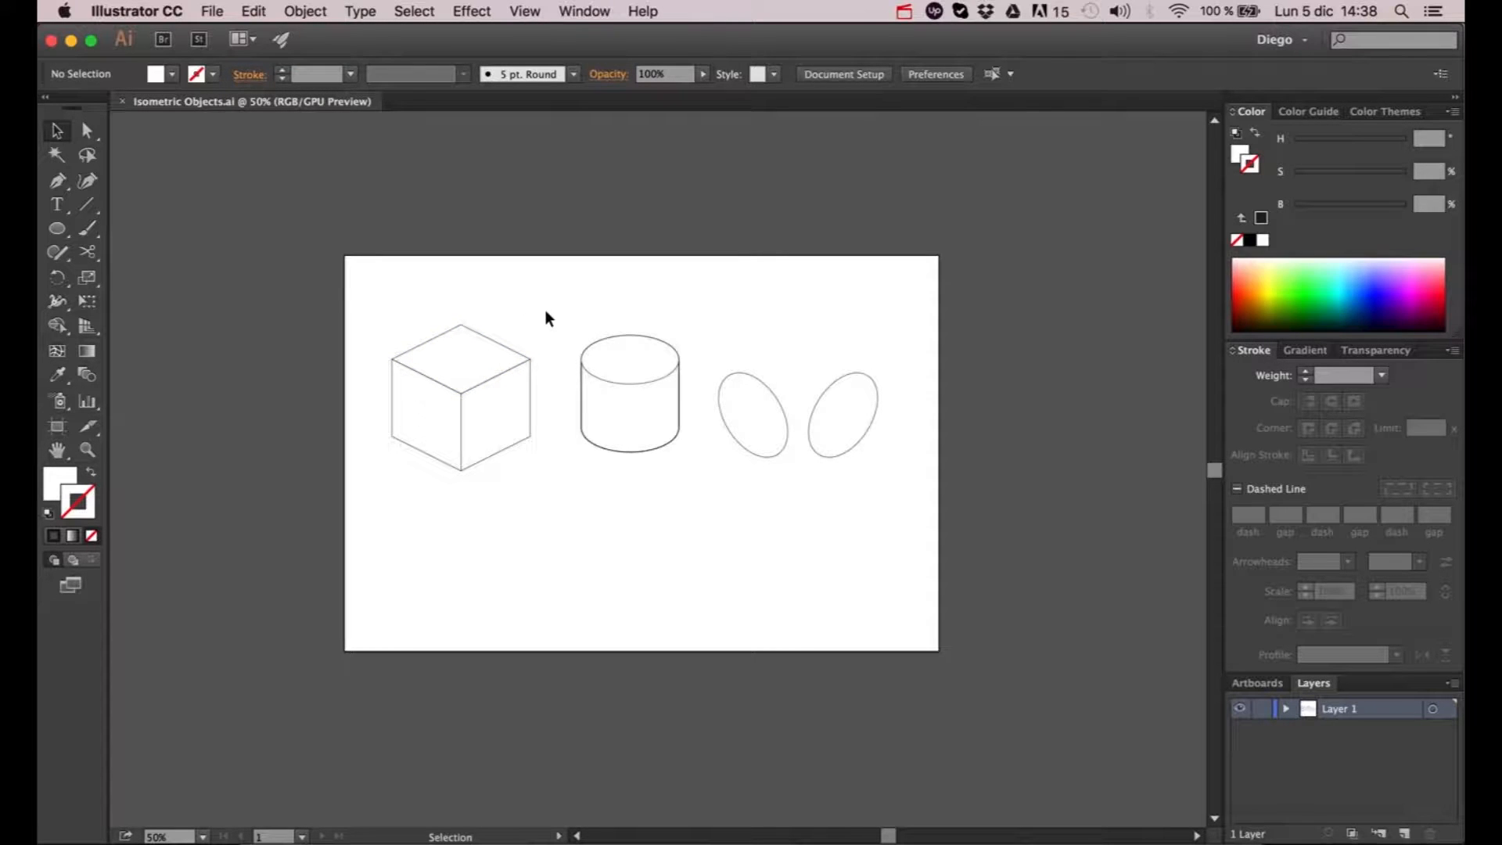
- Move the cylinder and the two tilted ellipses together off the artboard, into the area just above it
left_click_drag(560, 296, 895, 504)
left_click_drag(782, 416, 795, 197)
left_click(993, 270)
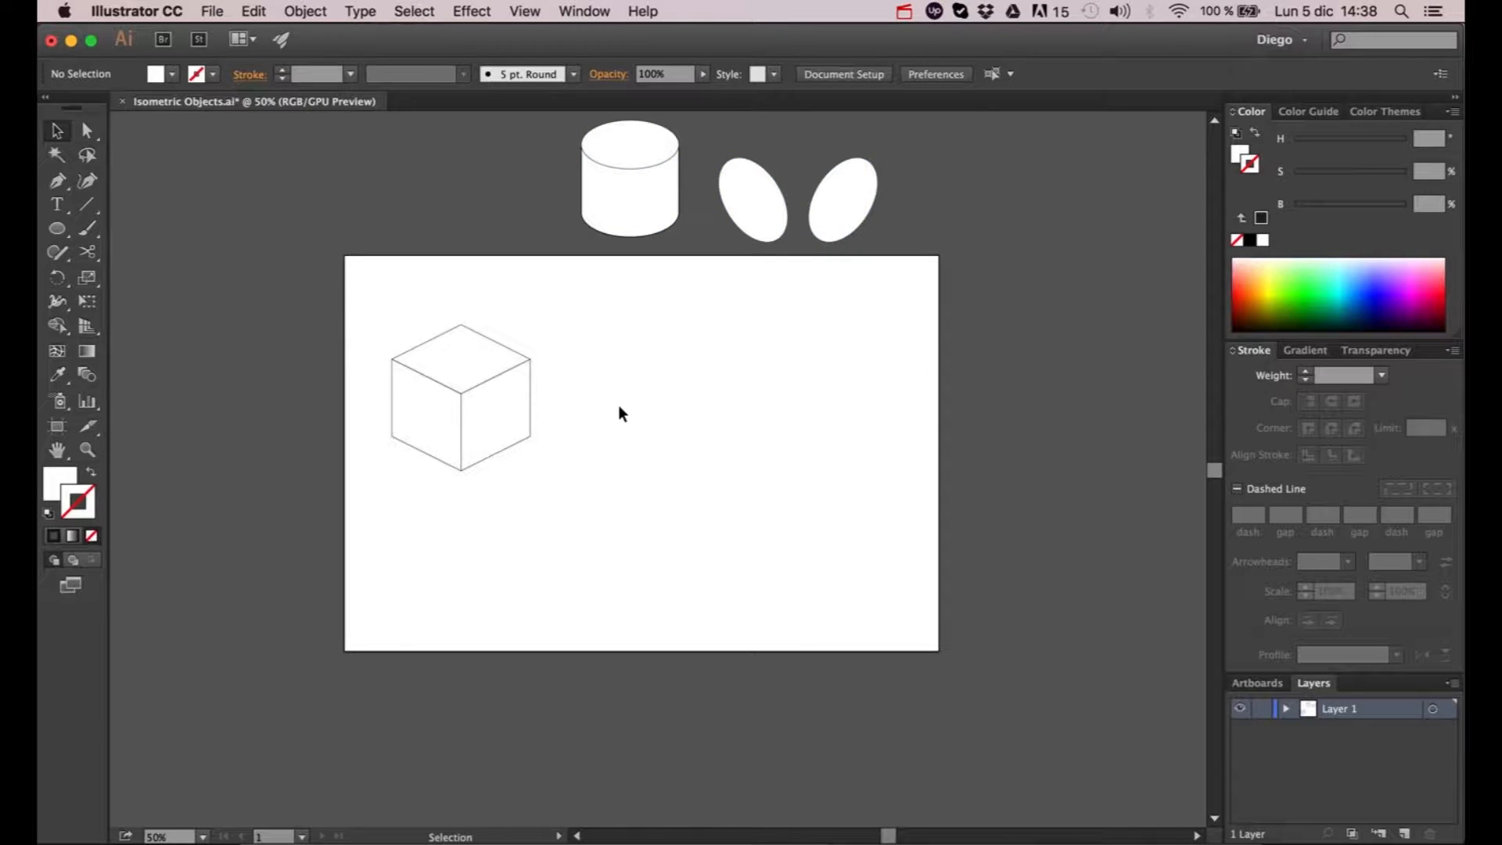
- Move the grouped isometric cube to the middle of the artboard
left_click_drag(596, 318, 374, 480)
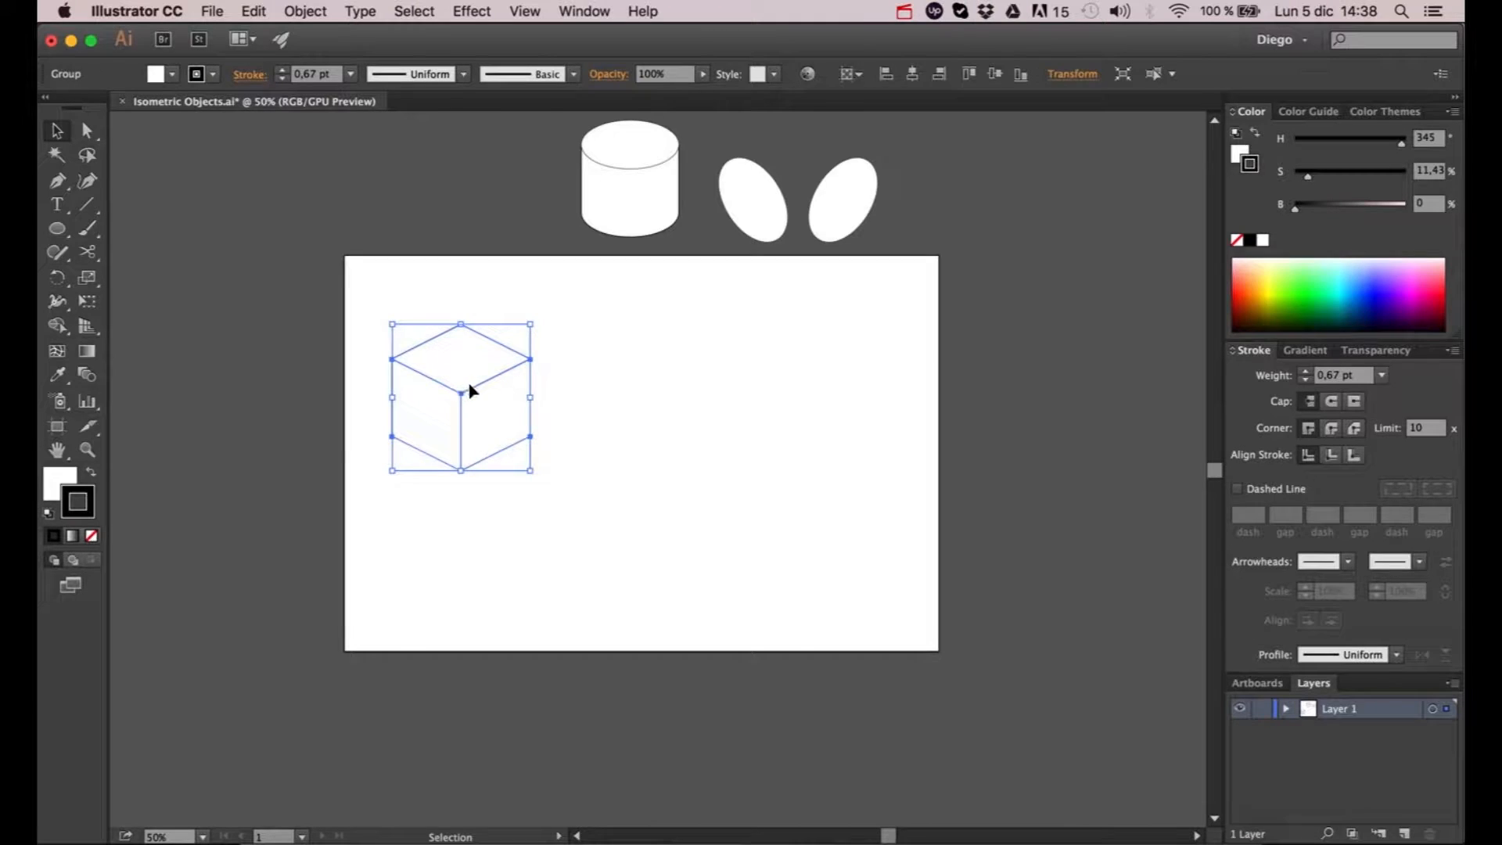
left_click(305, 11)
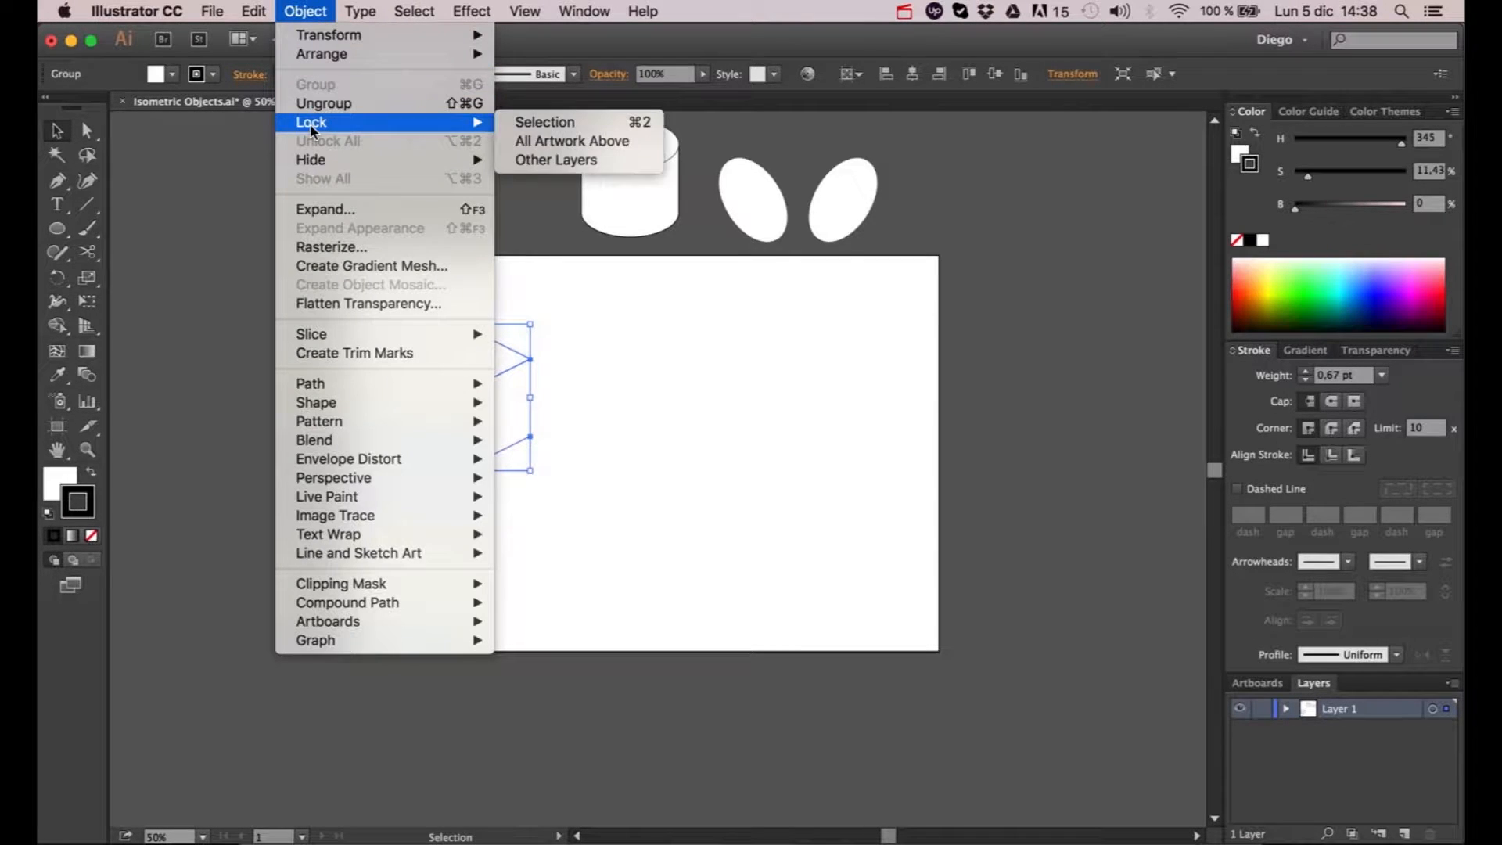
left_click(319, 80)
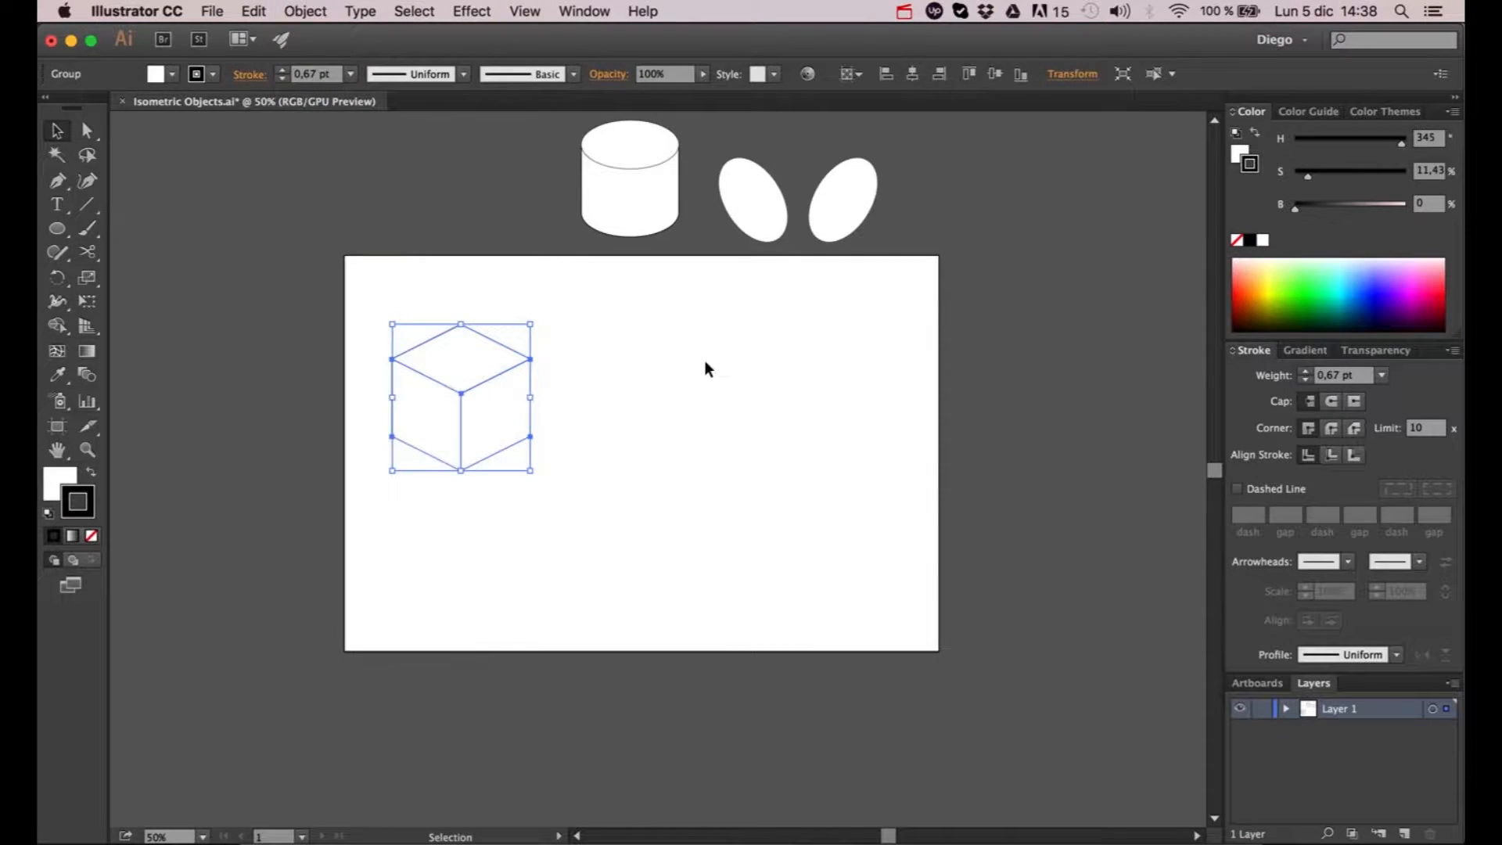
left_click(706, 362)
left_click_drag(492, 375, 666, 417)
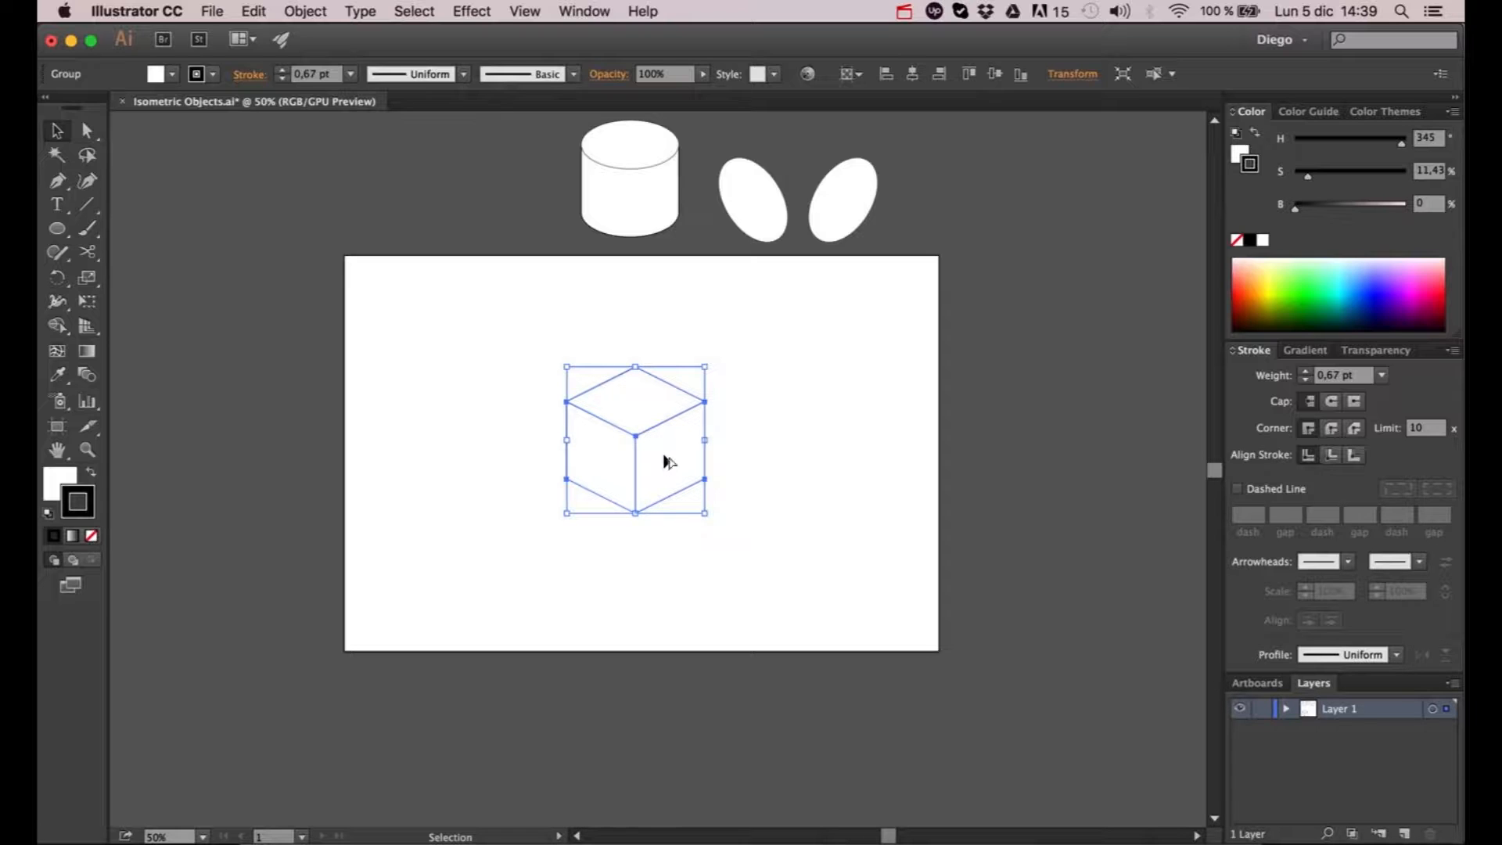
- Scale the cube down proportionally around its centre to about 147 px wide
scroll(728, 452, "up", 2)
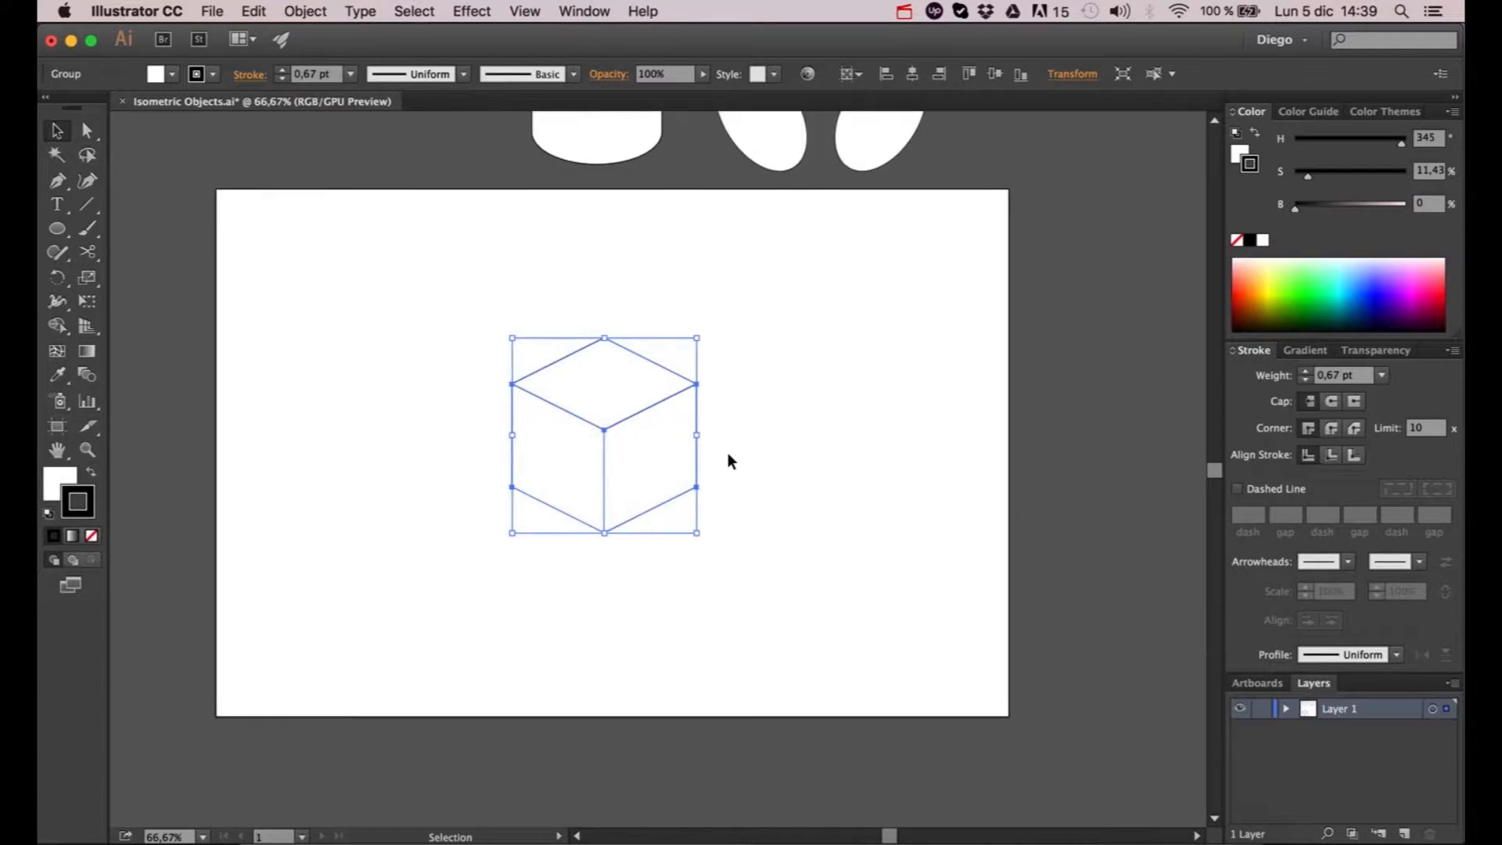
left_click_drag(636, 460, 711, 476)
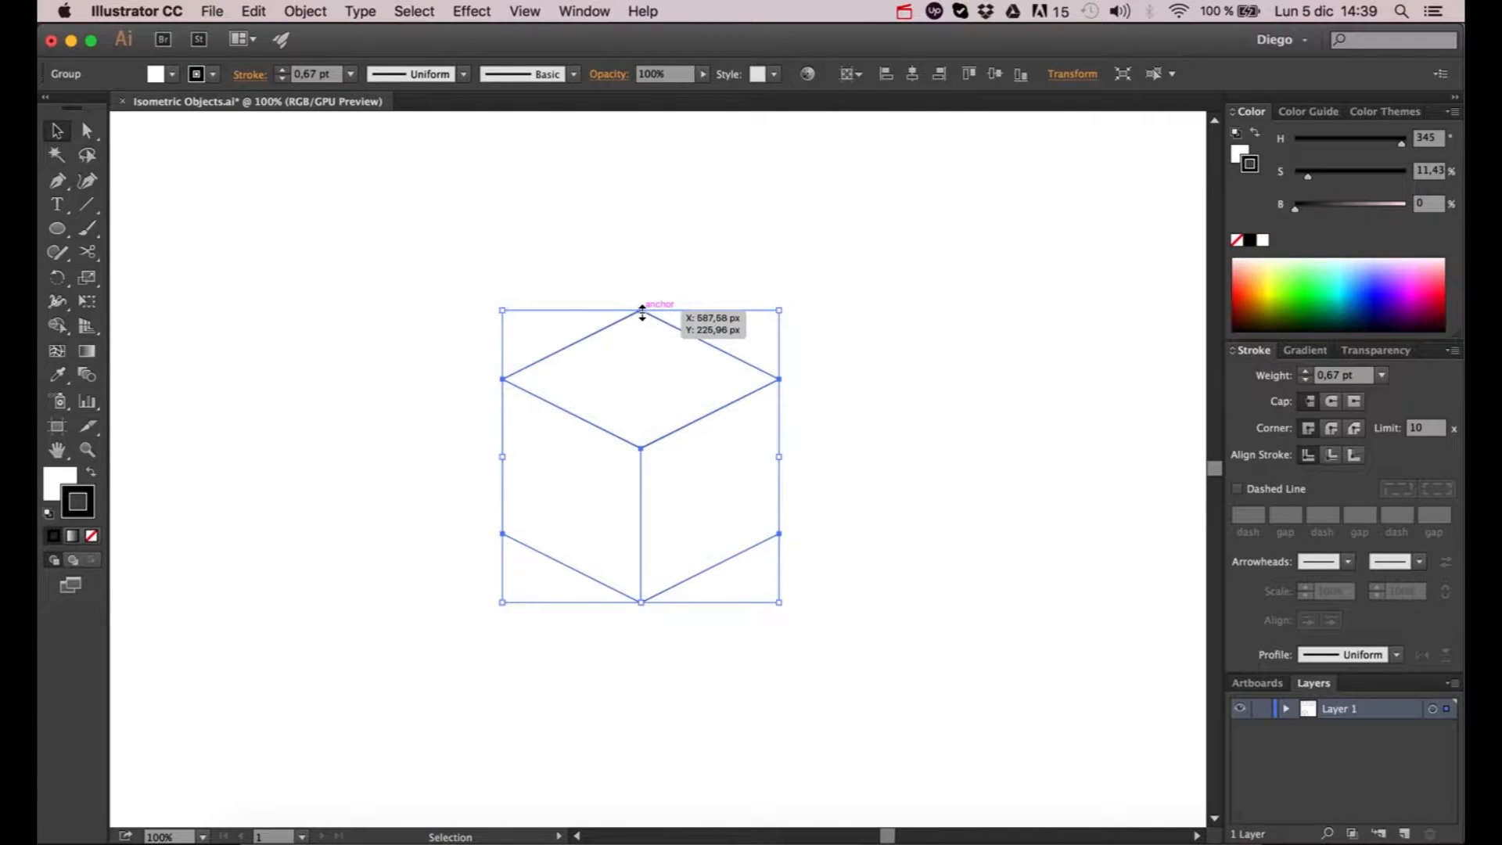
left_click_drag(642, 310, 635, 382)
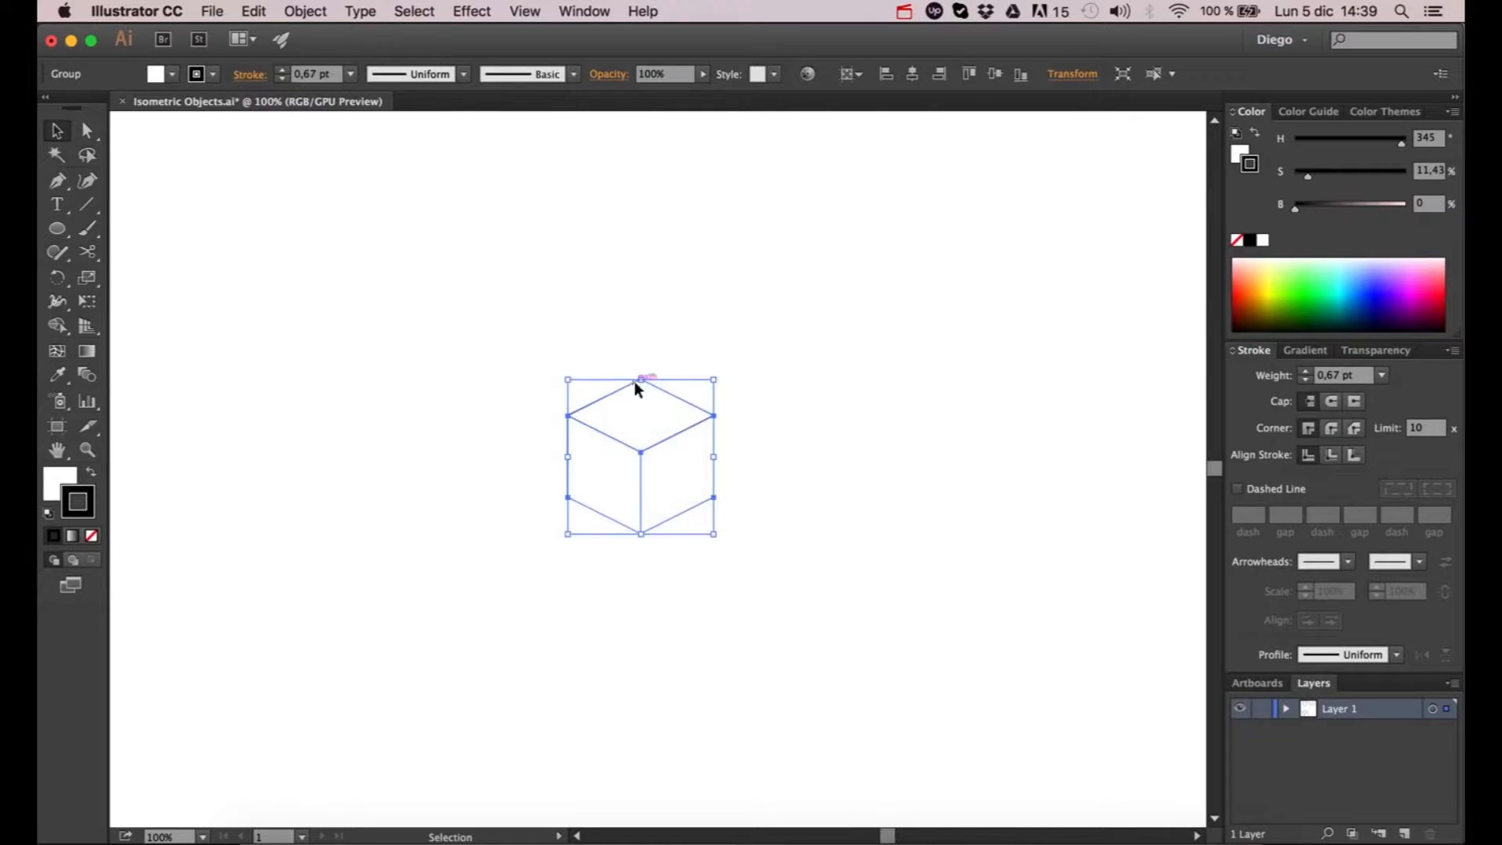
left_click(805, 382)
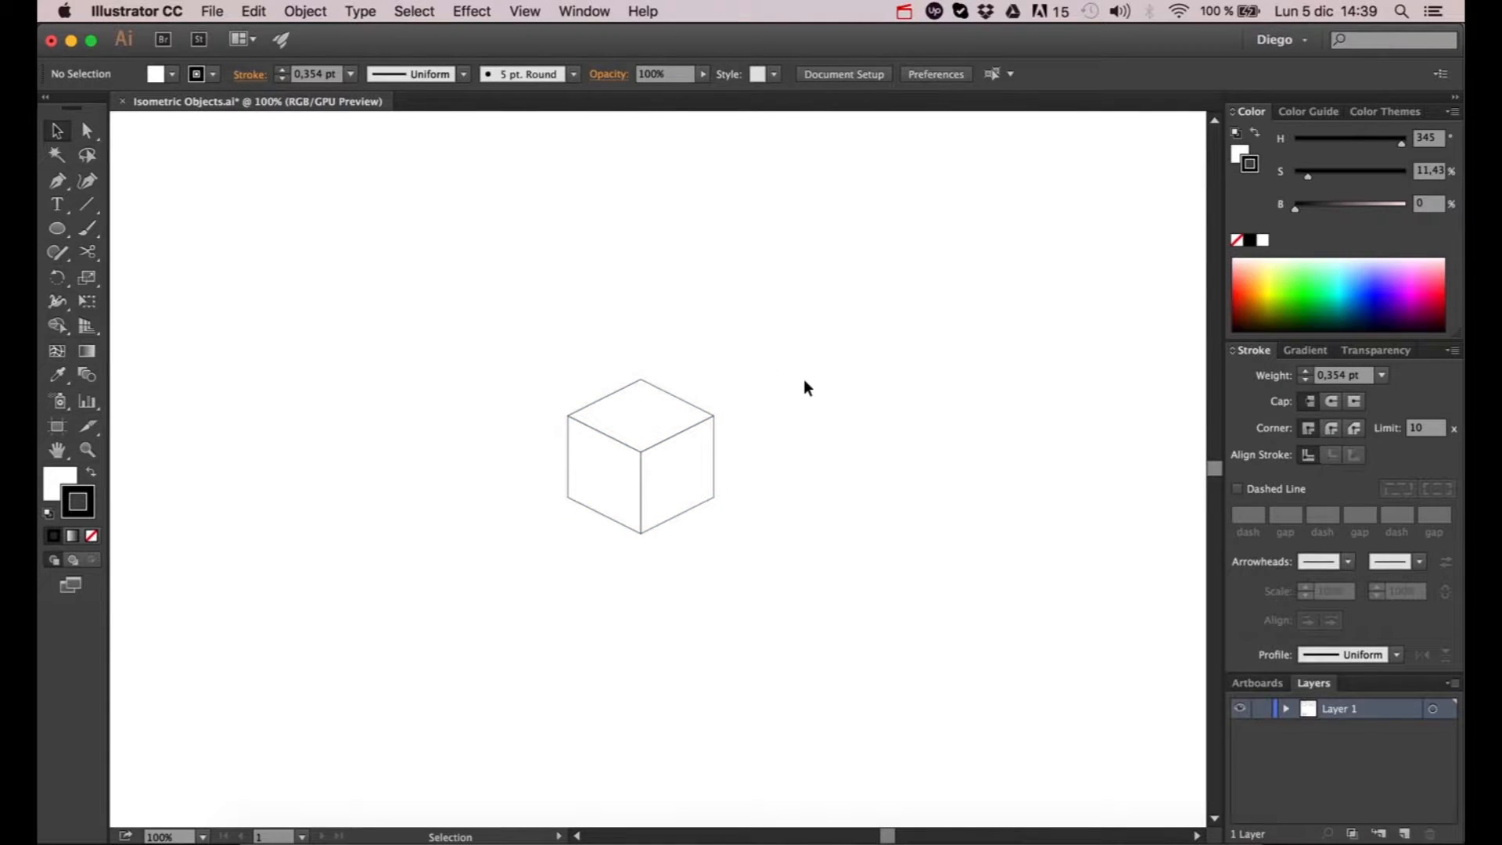
- Copy the back right edge of the cube's top face and place it as a separate line above the cube
left_click(86, 133)
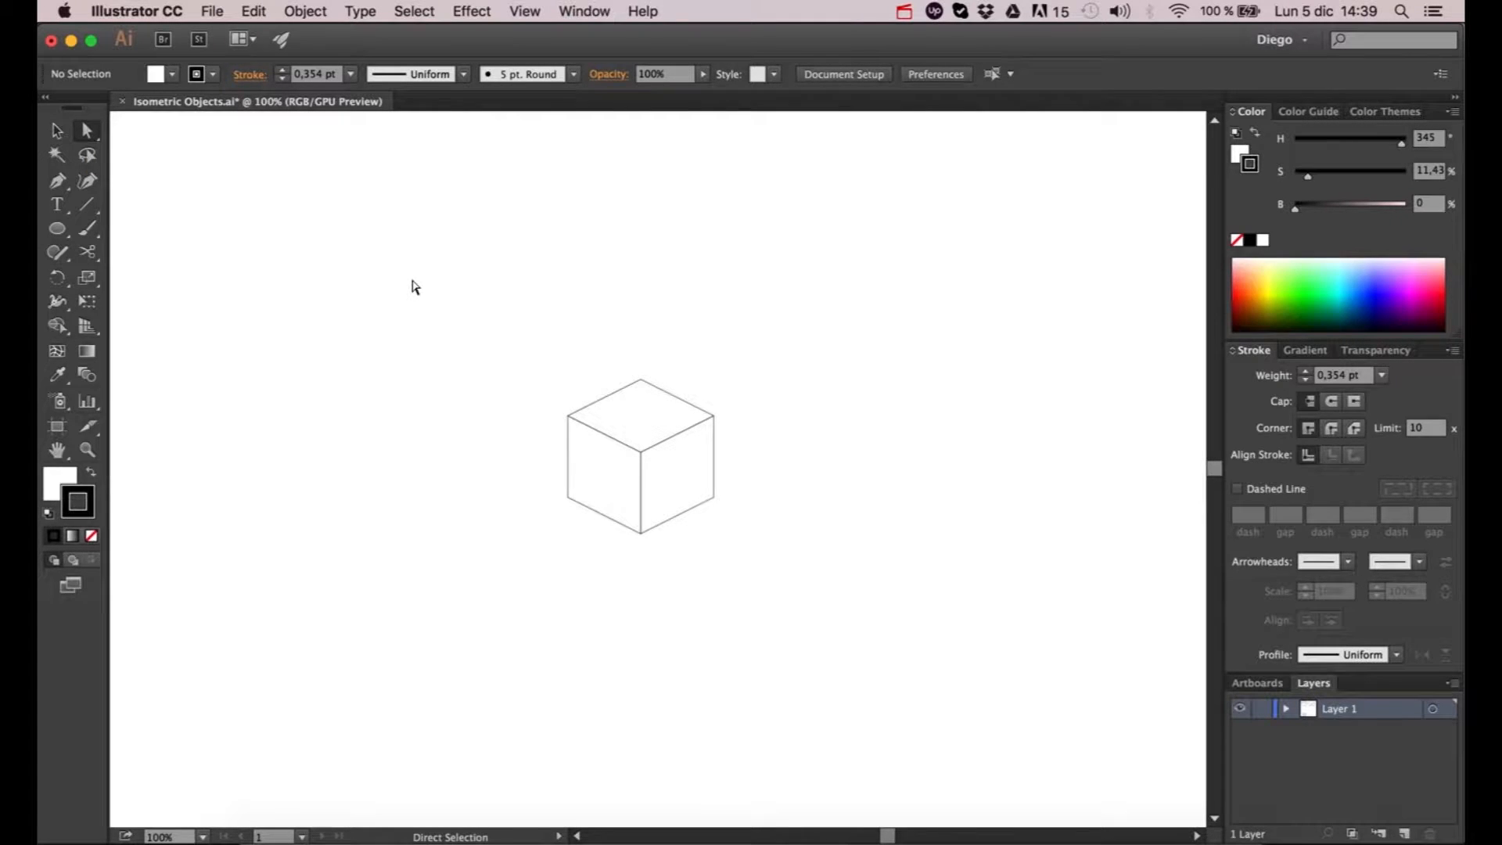
left_click(677, 399)
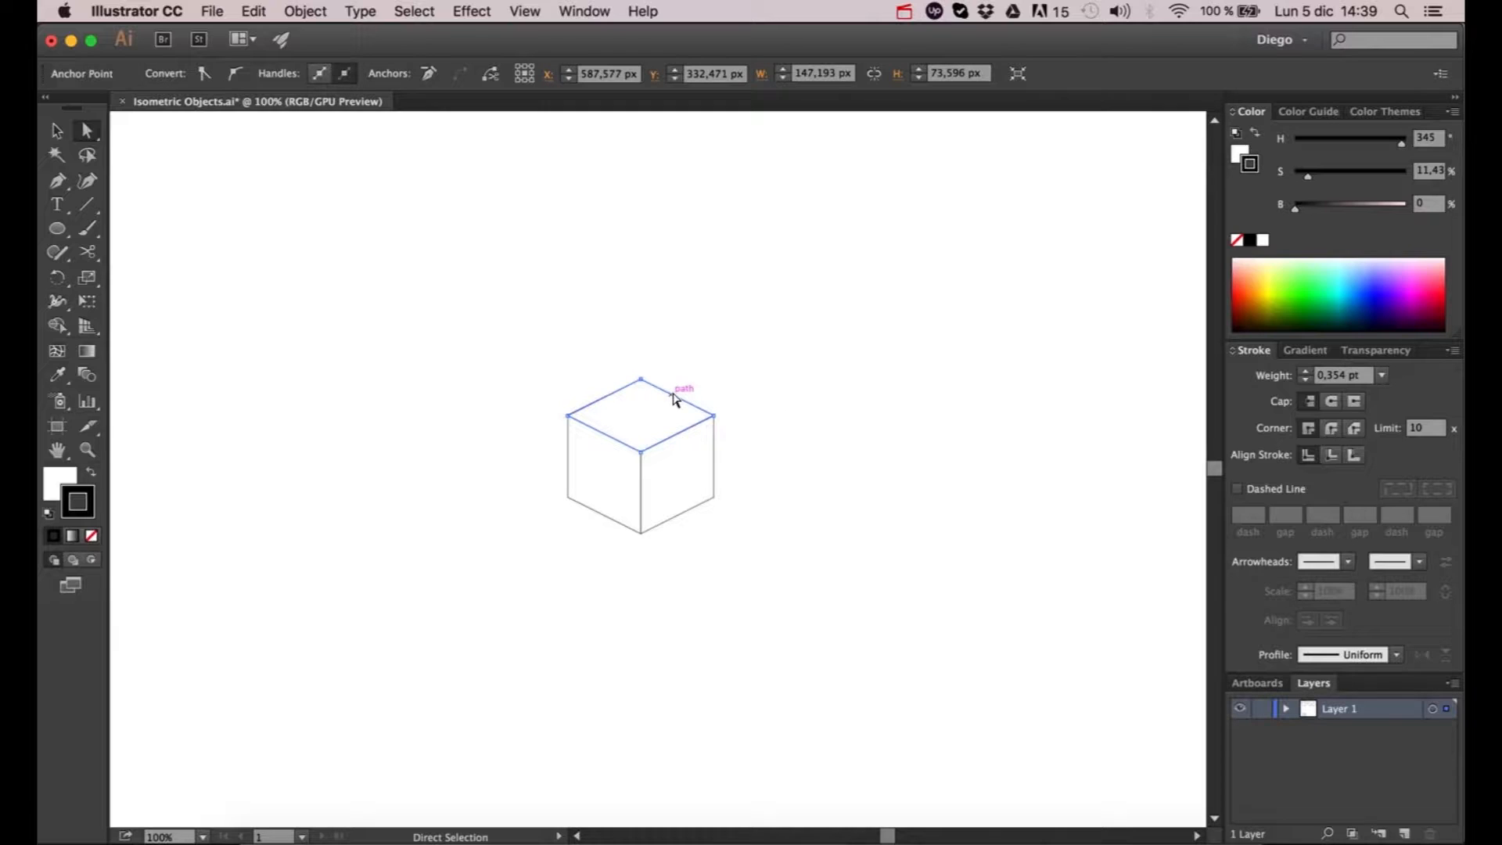
key("v")
left_click(741, 263)
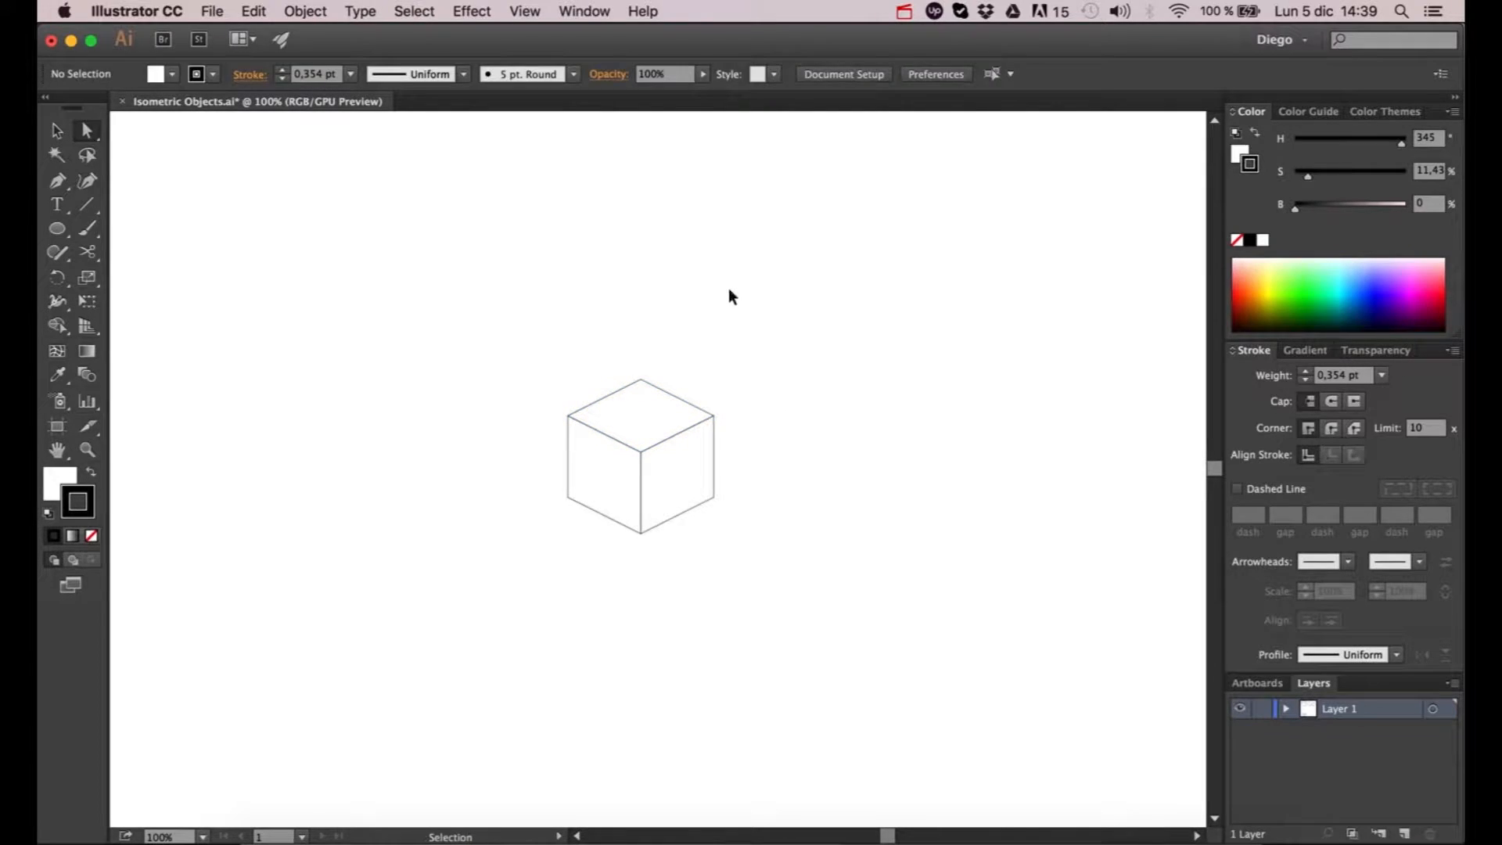
key("super+v")
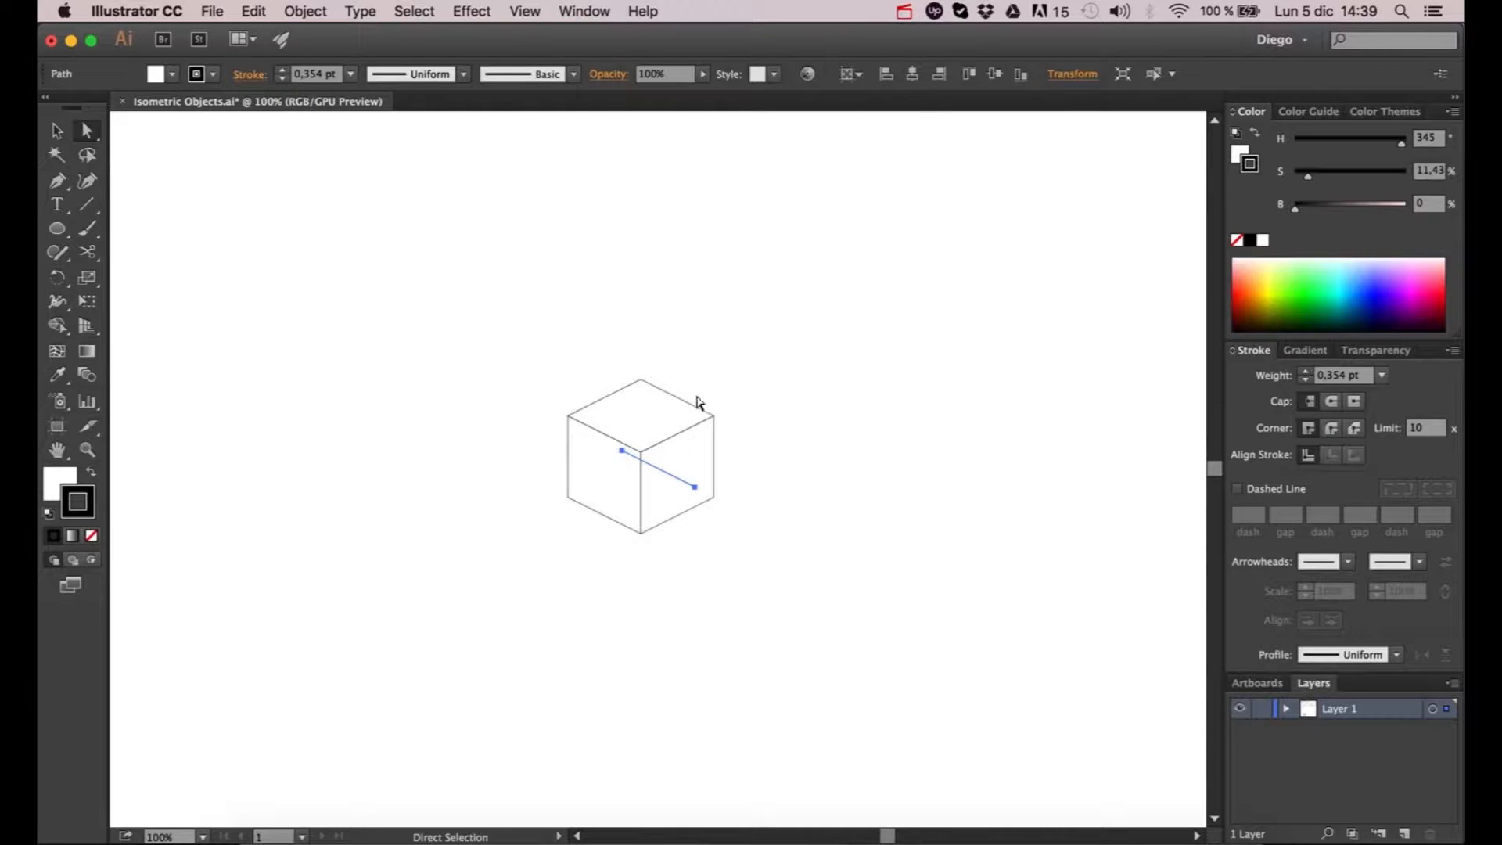
key("v")
left_click_drag(670, 476, 711, 323)
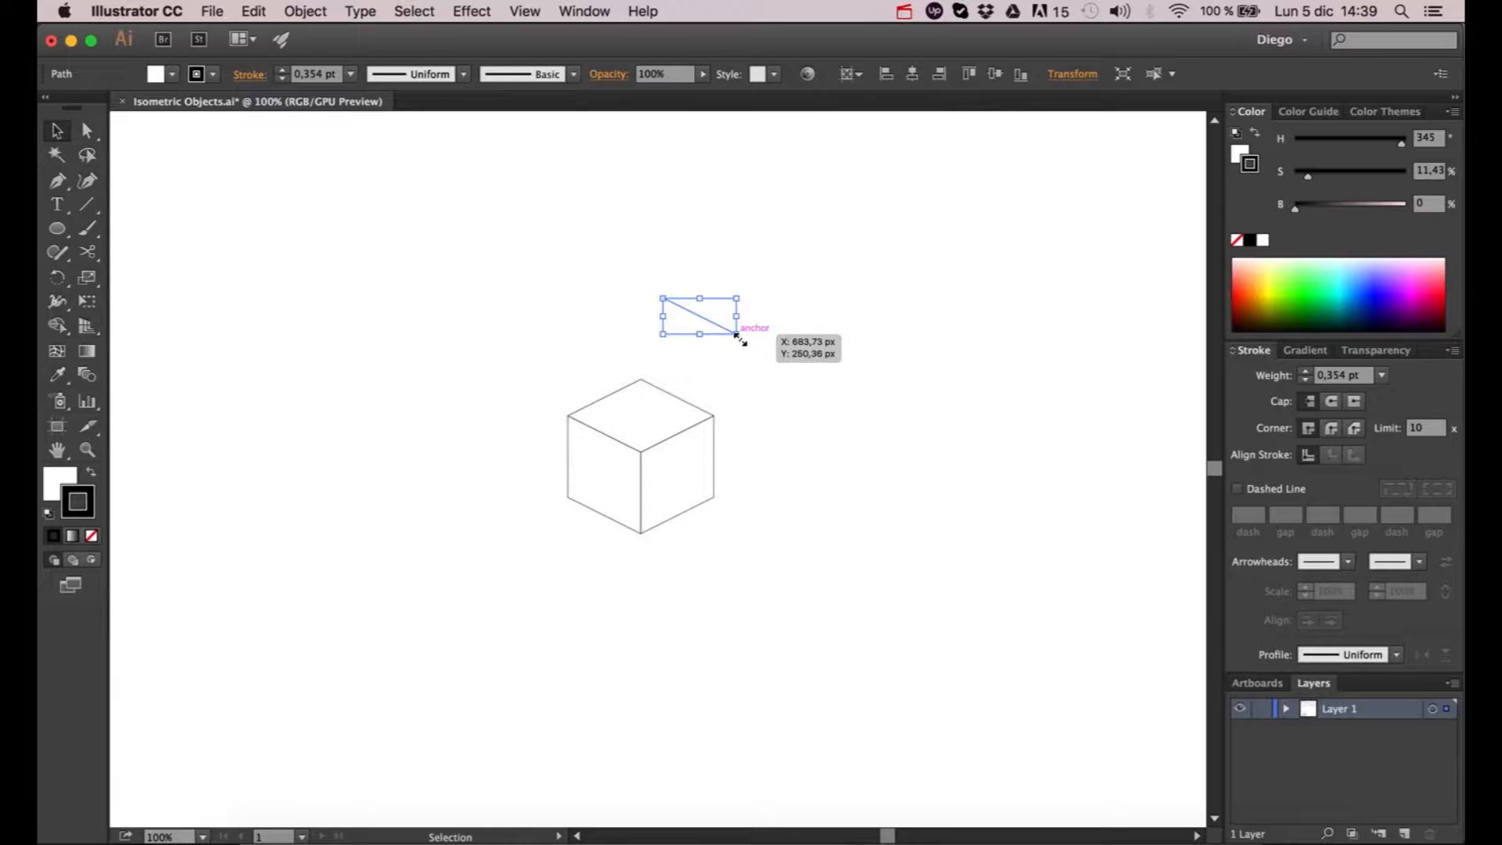
- Enlarge the copied line proportionally until it extends beyond both sides of the artboard, and set its stroke weight to 1 pt
left_click_drag(736, 335, 1114, 478)
scroll(884, 430, "down", 3)
scroll(932, 440, "up", 1)
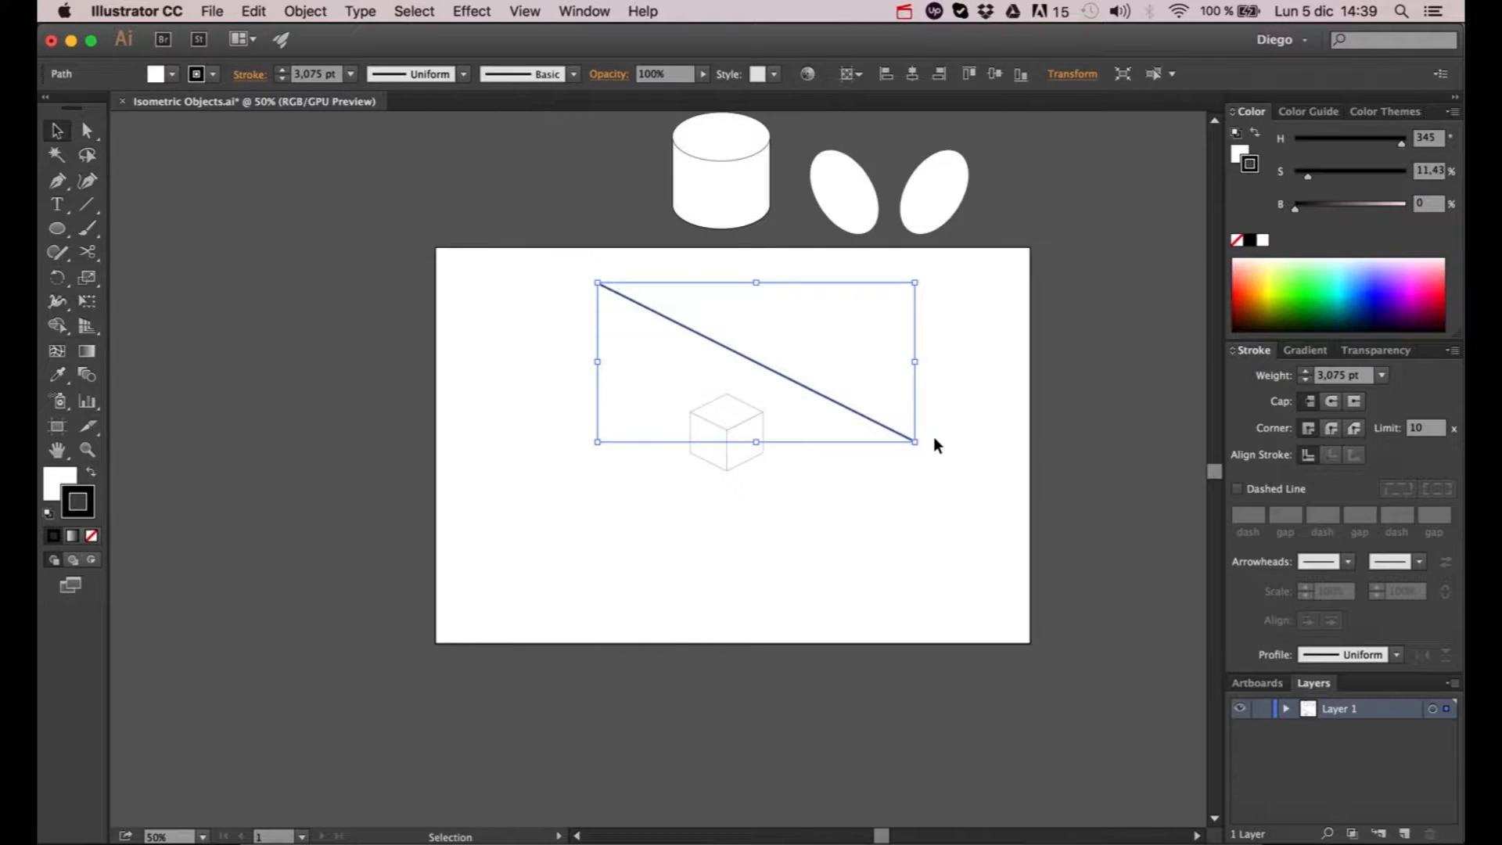
left_click_drag(917, 442, 1148, 533)
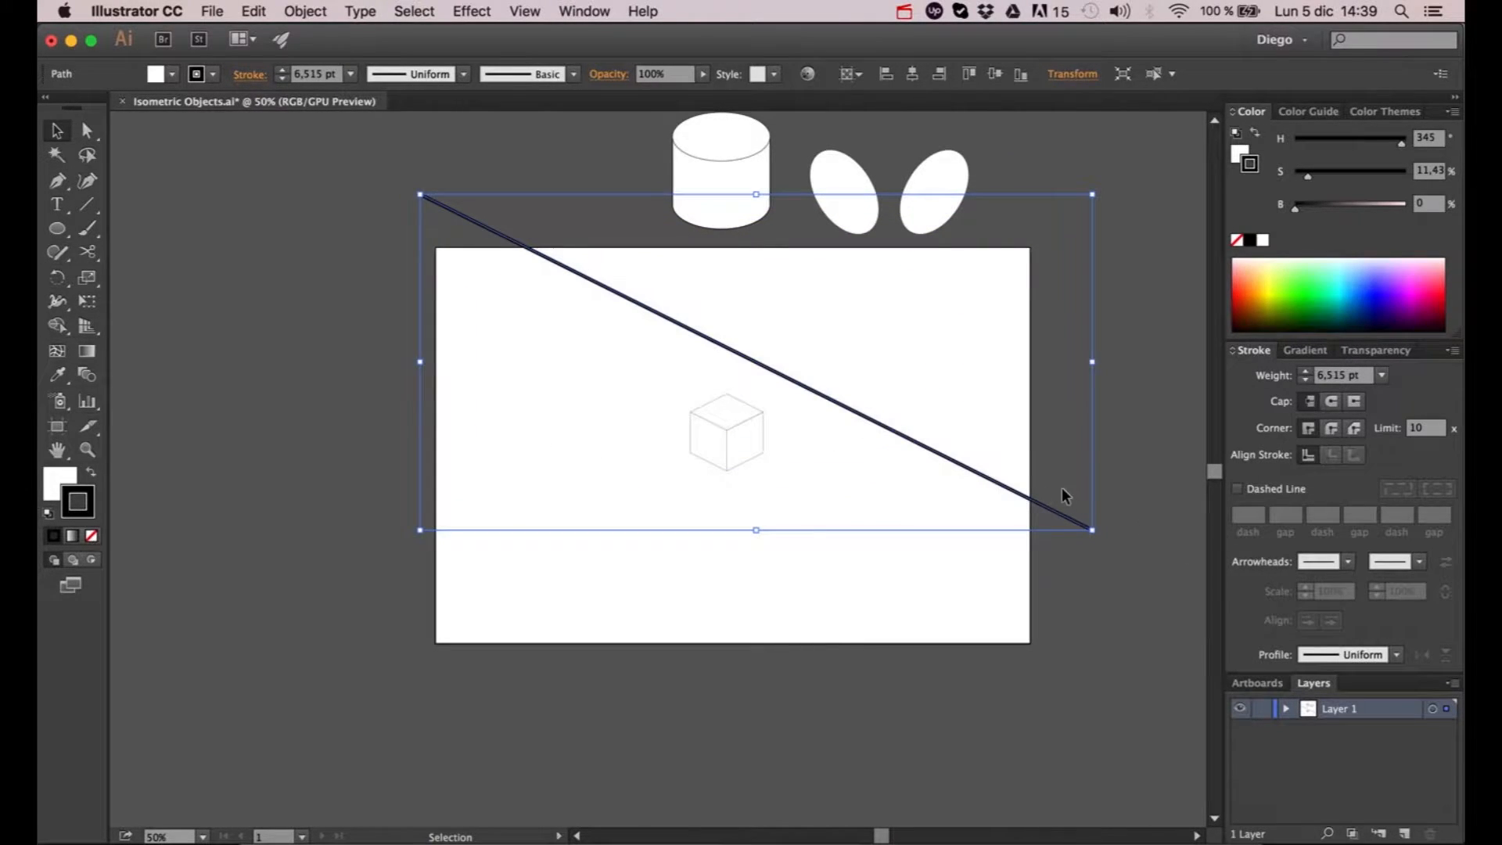
left_click(1310, 379, "shift")
left_click(1309, 373)
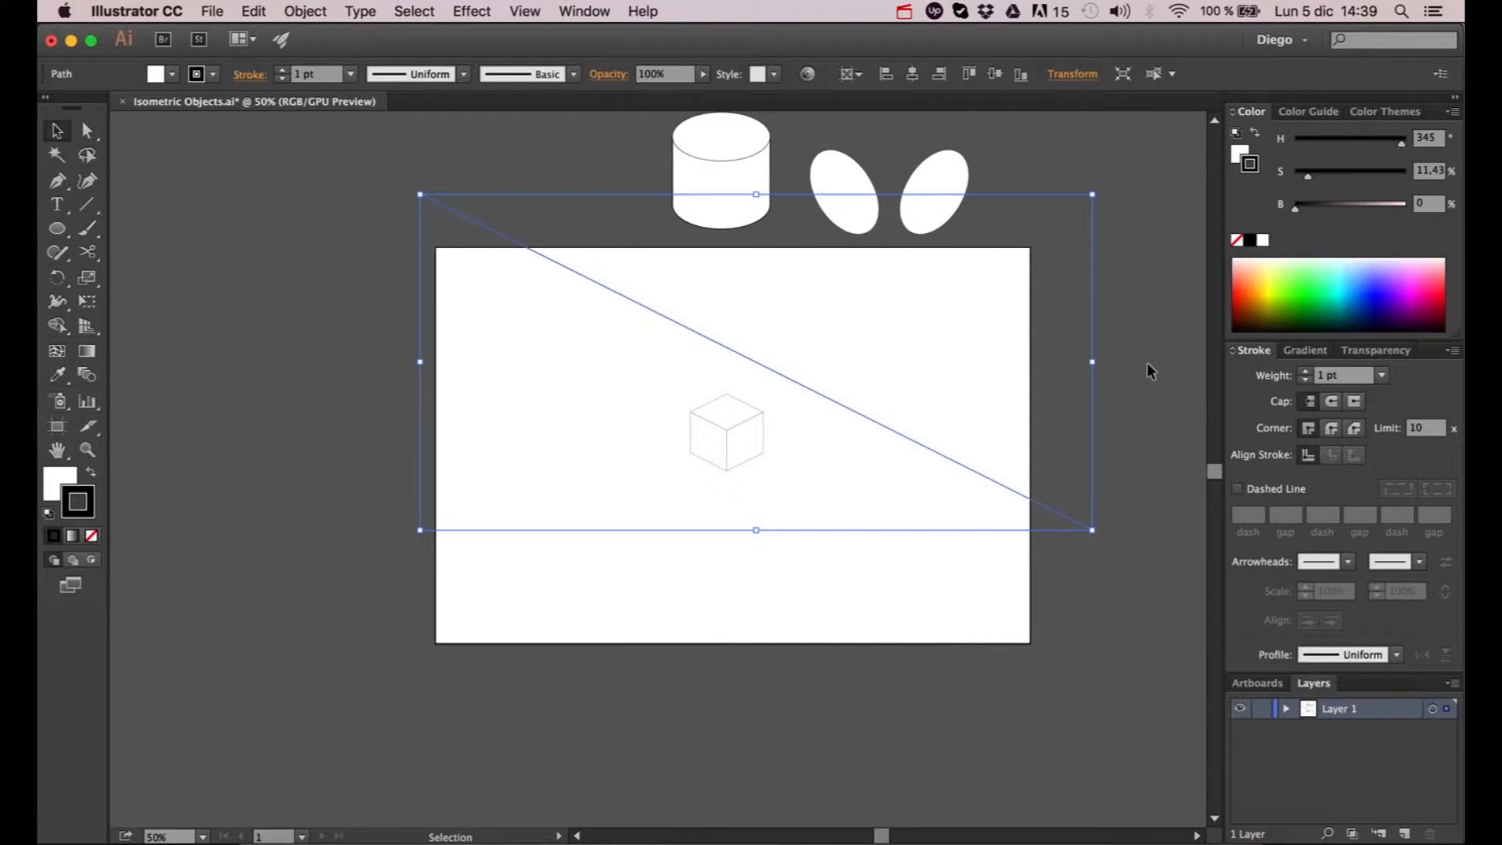
left_click(920, 412)
- Align the long diagonal line exactly with the back right edge of the cube's top face
scroll(791, 396, "up", 2)
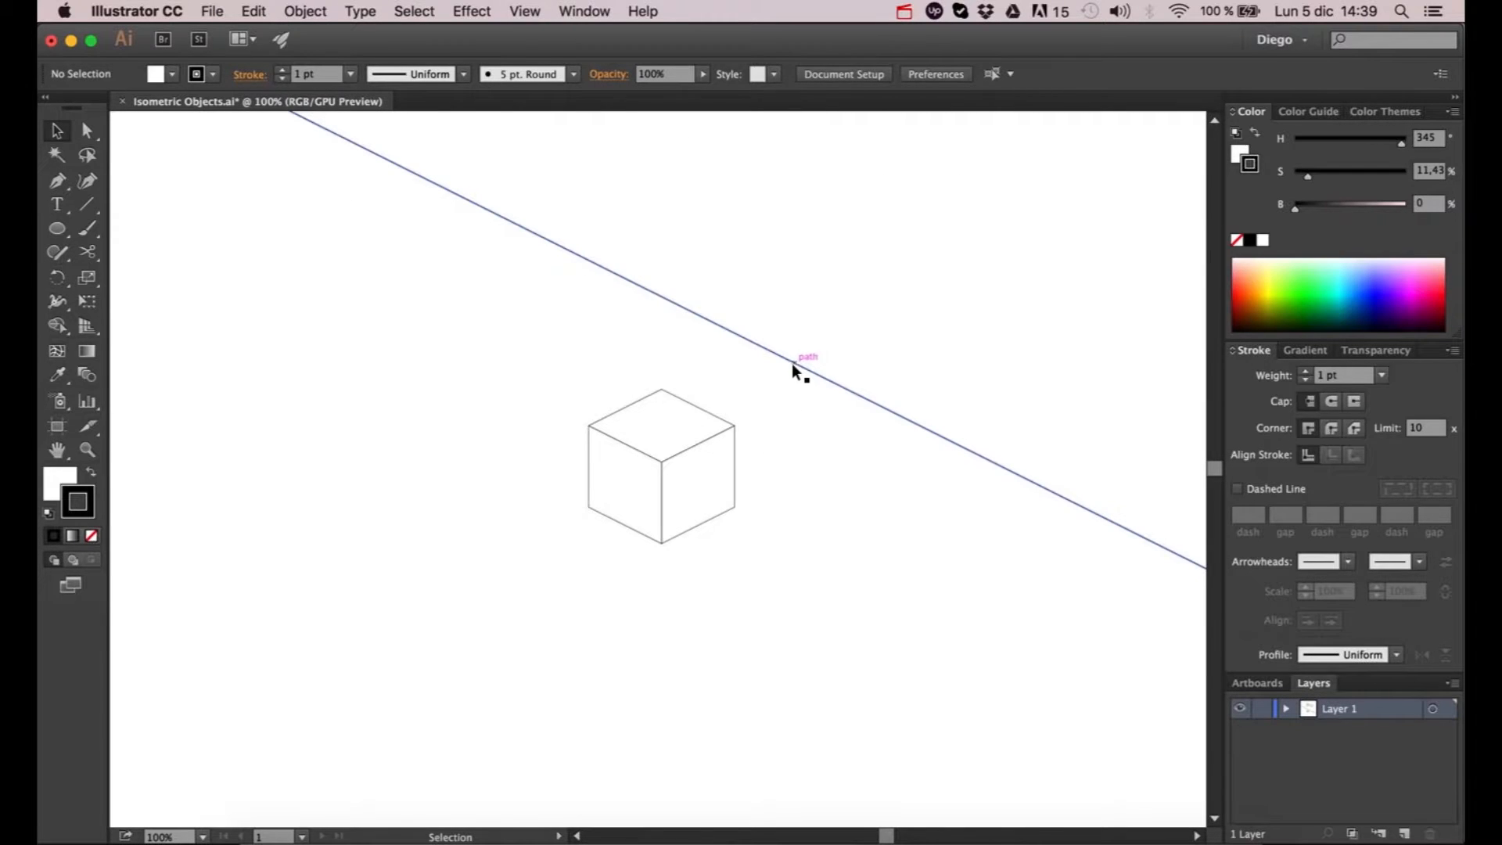
scroll(759, 356, "up", 1)
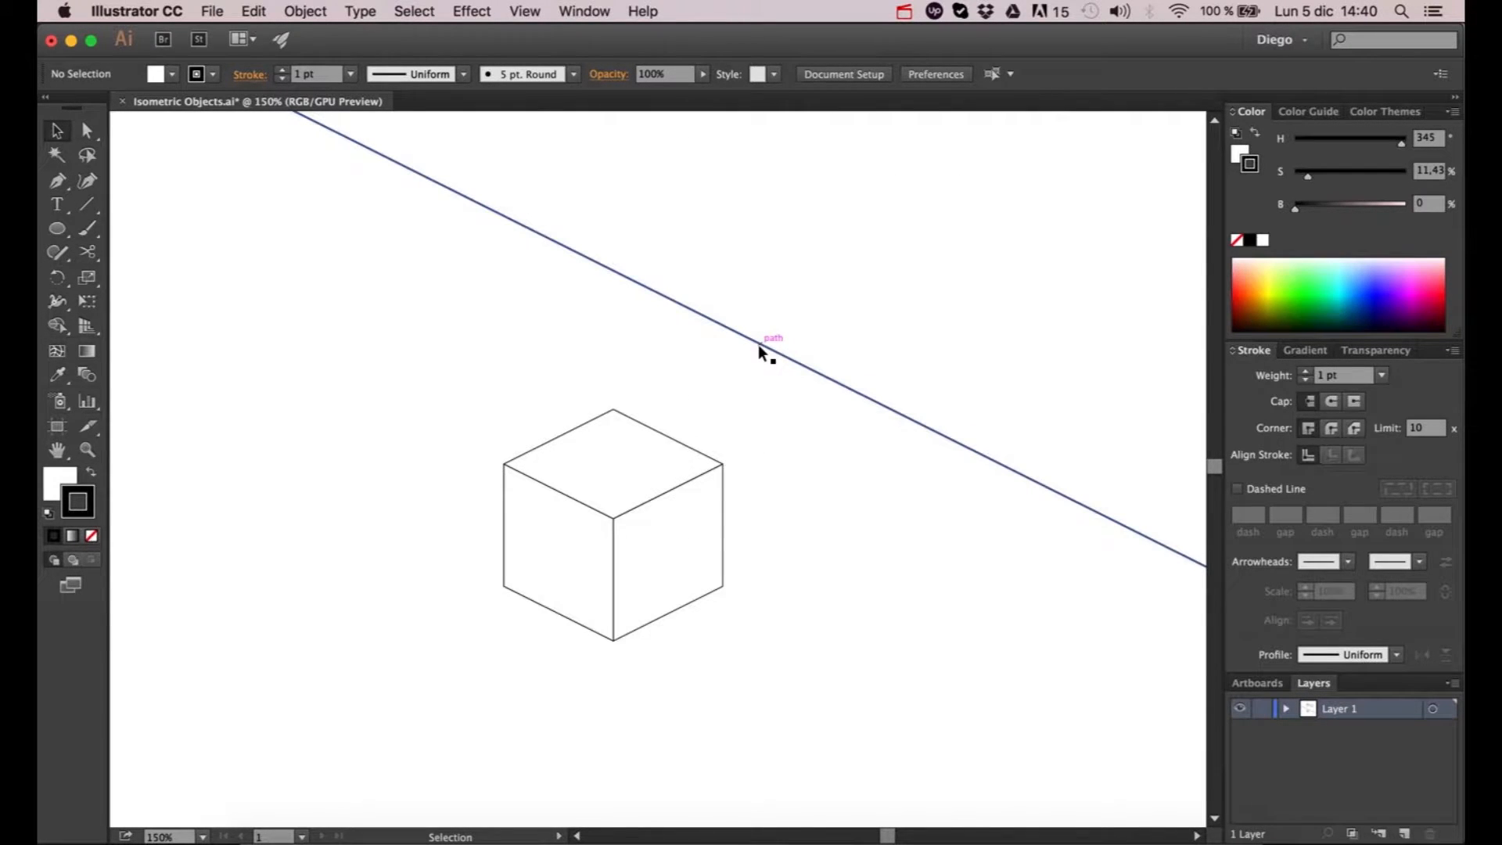
left_click_drag(759, 349, 684, 446)
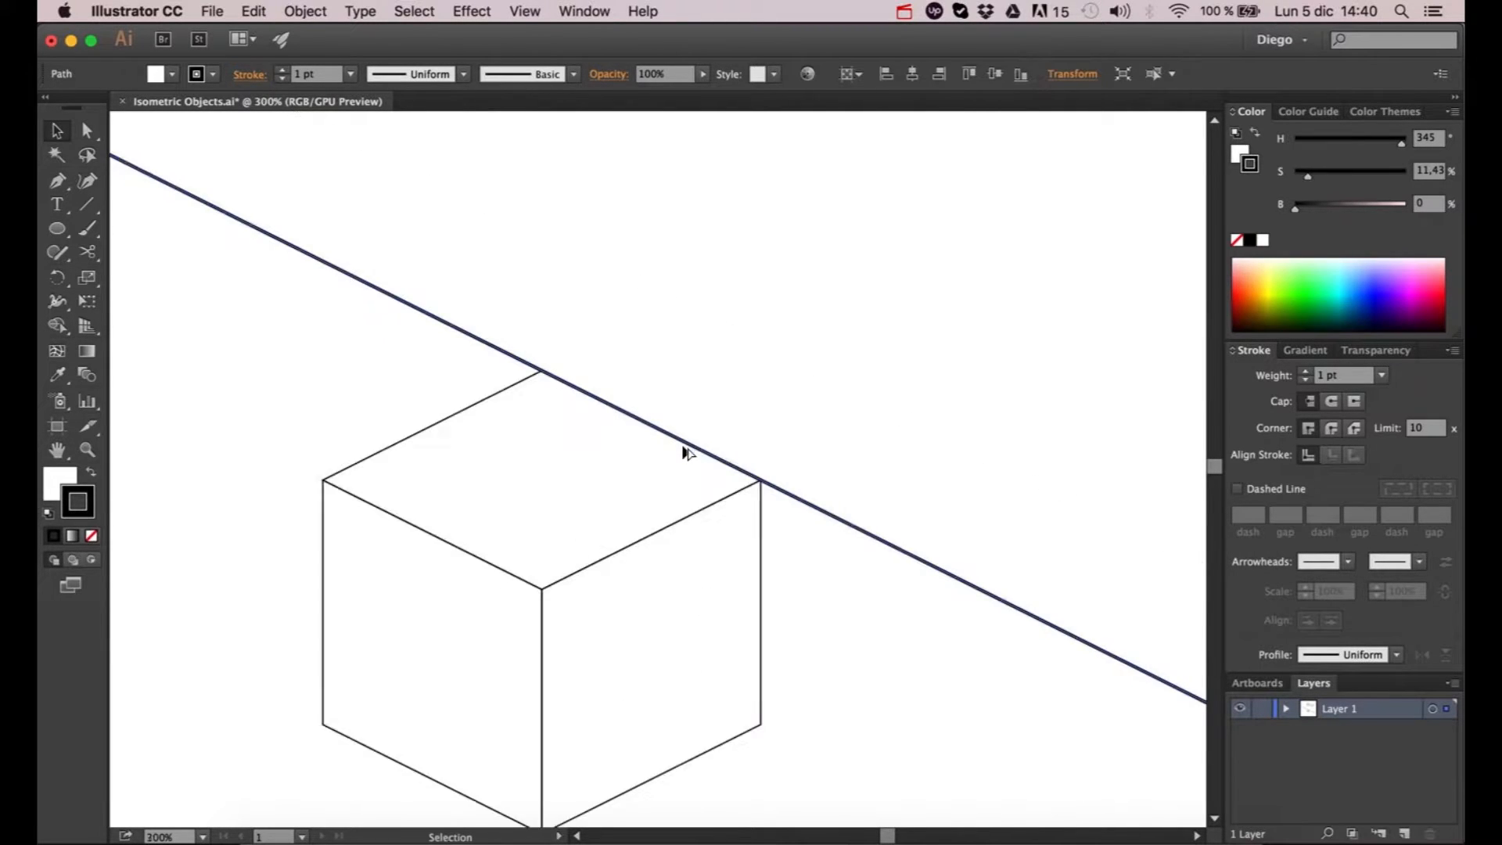
scroll(683, 446, "up", 5)
scroll(700, 438, "down", 5)
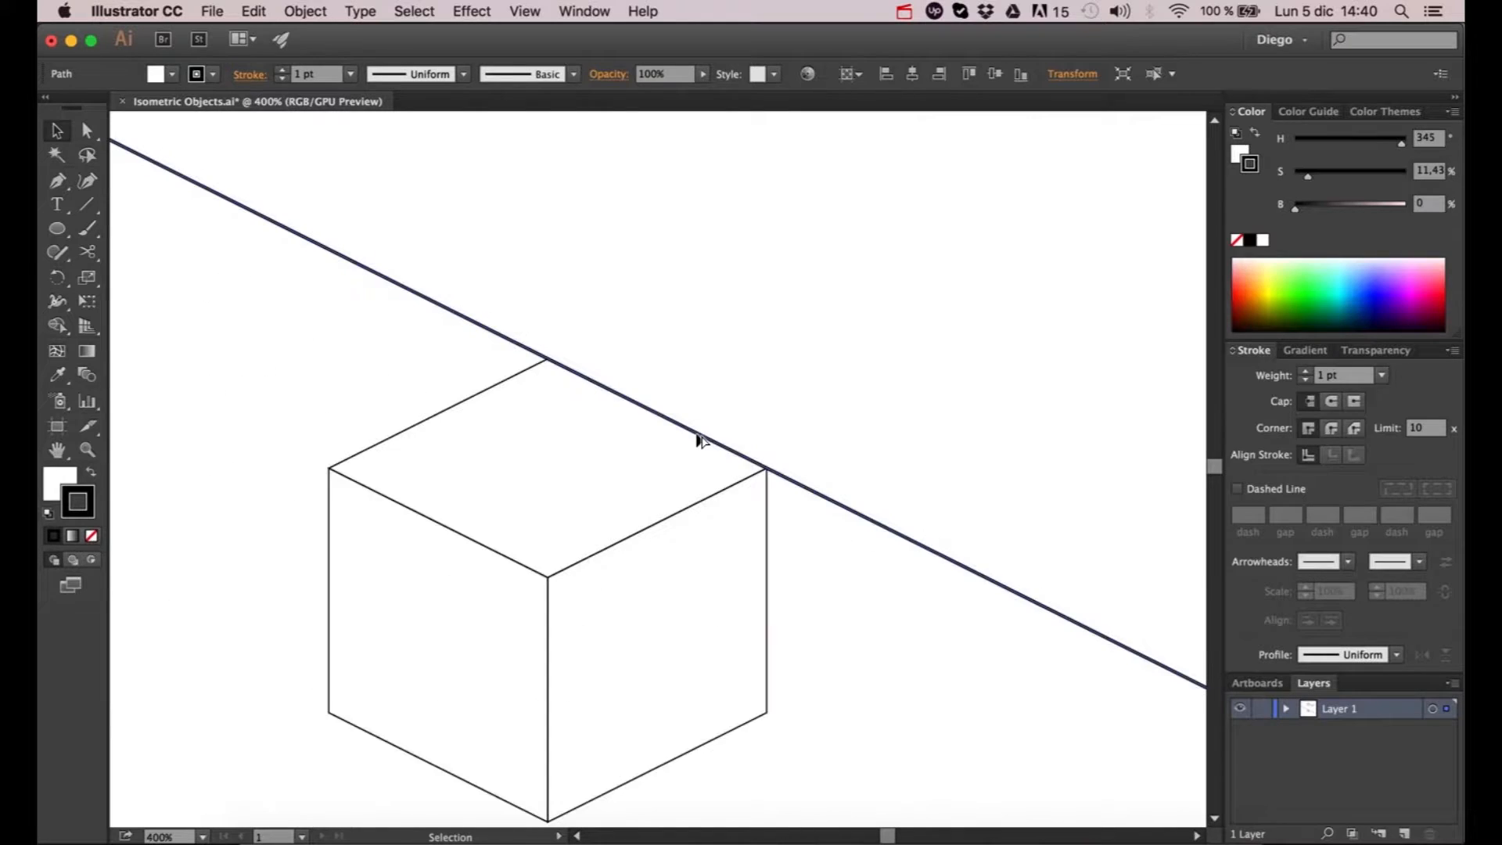
- Duplicate the diagonal line and snap the copy to the bottom edge of the cube's left face
key("space")
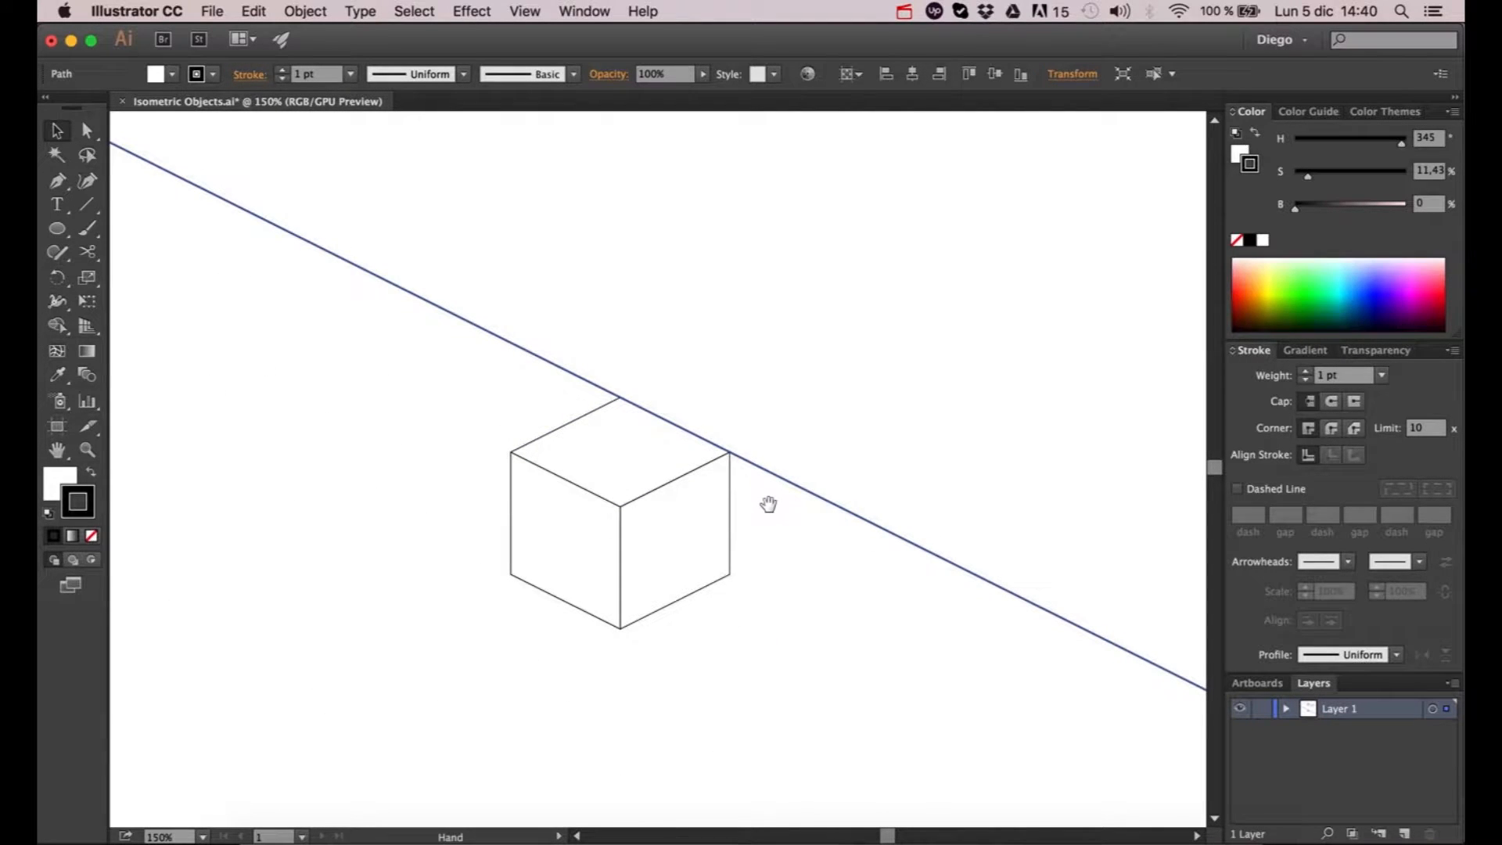
left_click_drag(768, 505, 778, 321)
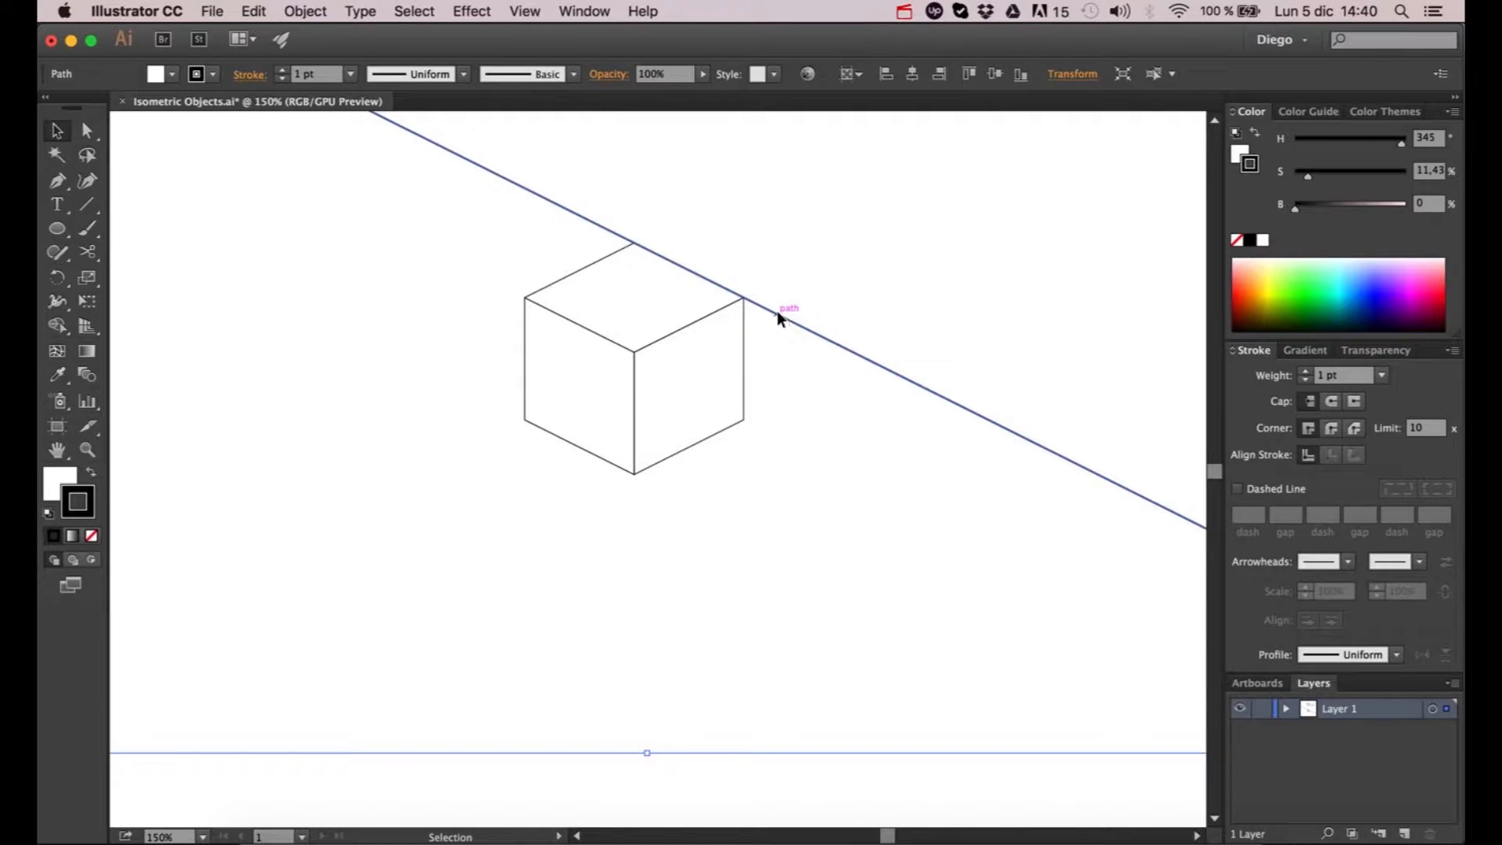
left_click_drag(776, 311, 635, 479)
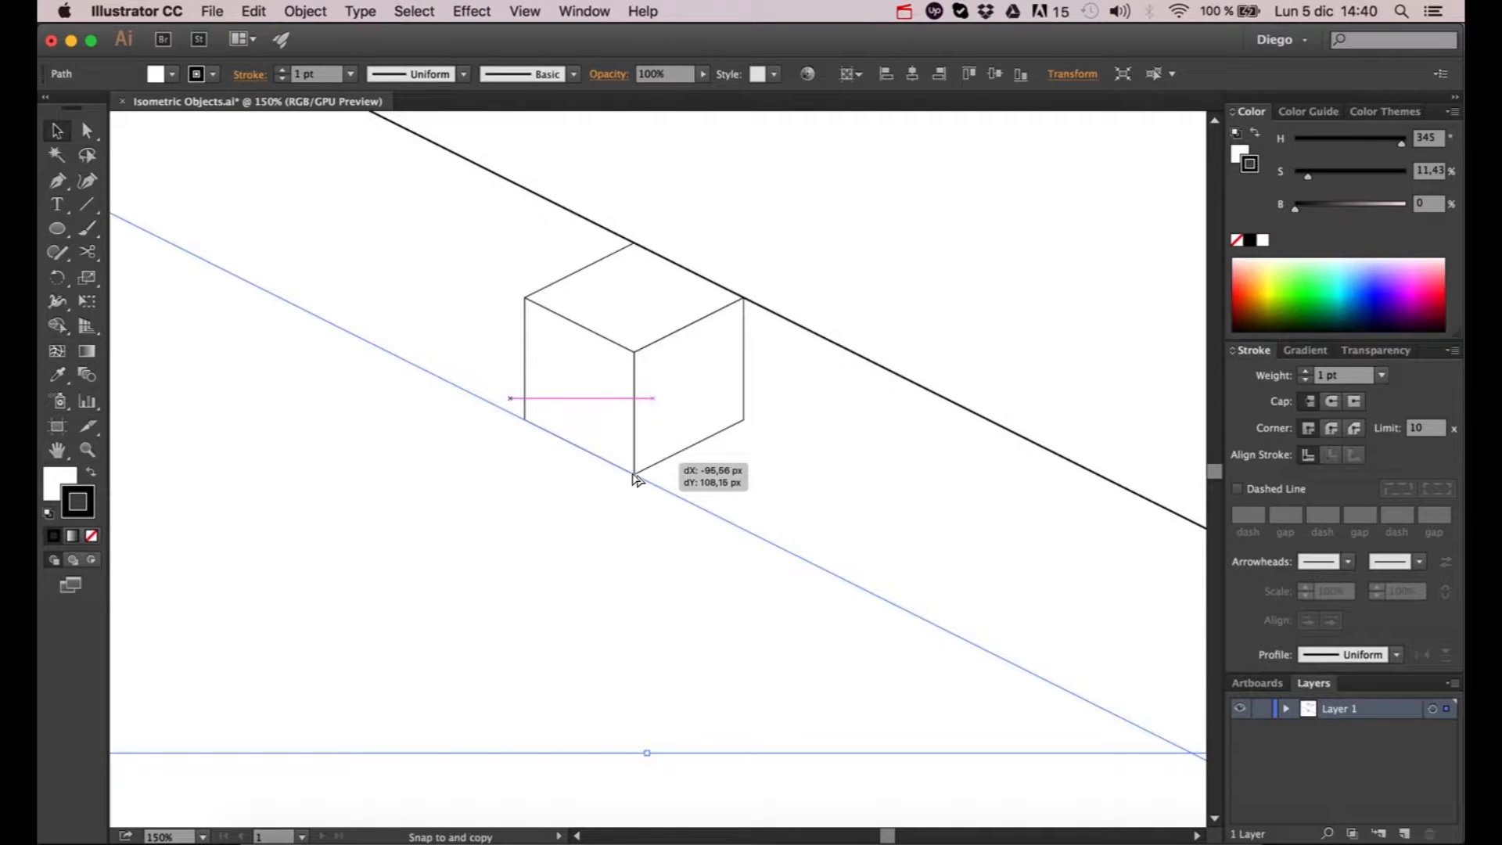
left_click_drag(635, 479, 633, 478)
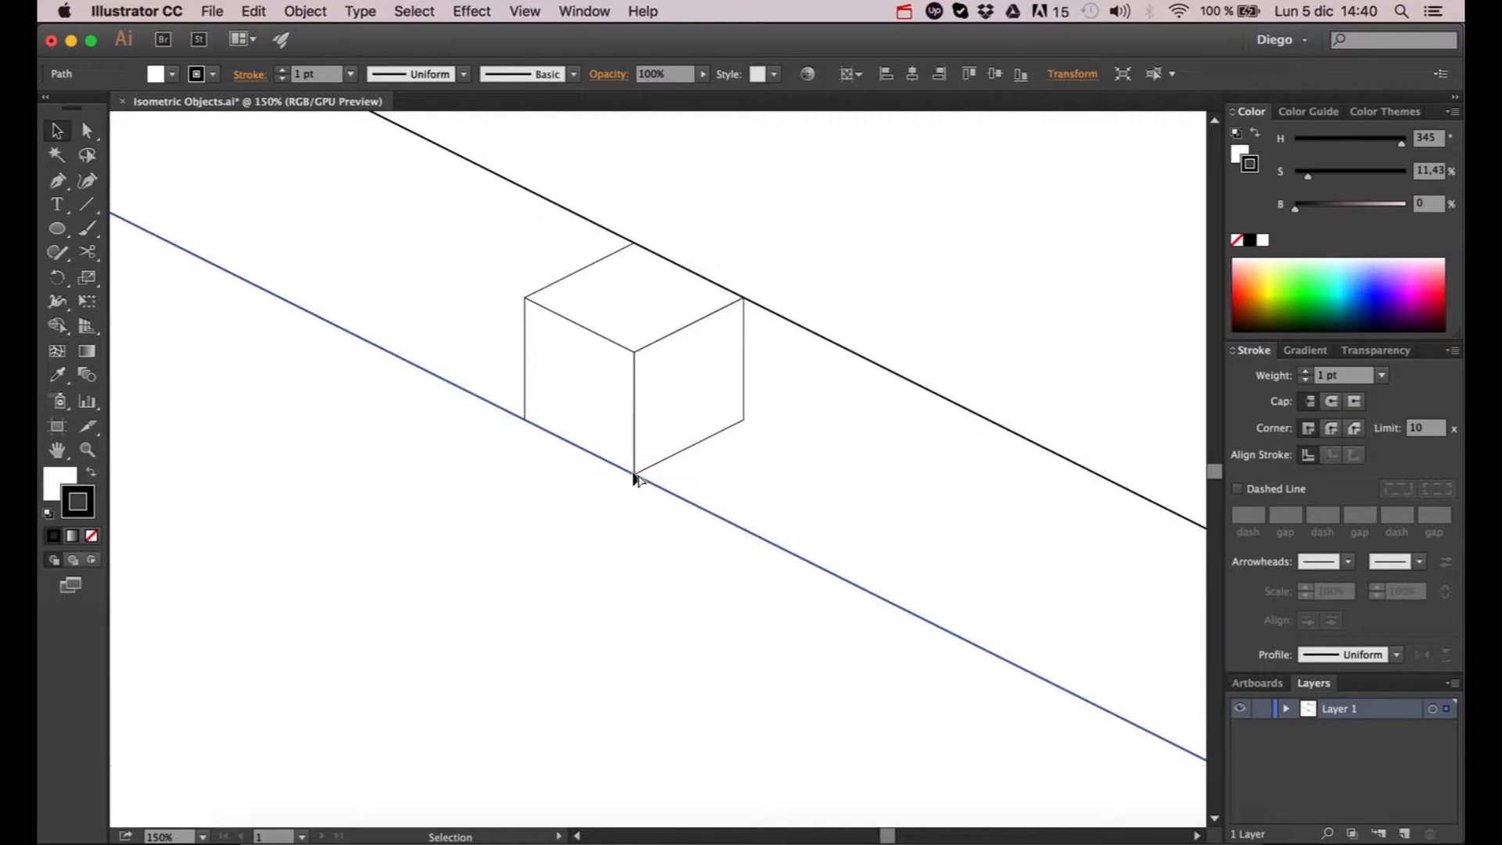
- Repeat the duplication at the same spacing until there are ten parallel diagonal lines running down past the artboard
scroll(636, 479, "down", 3)
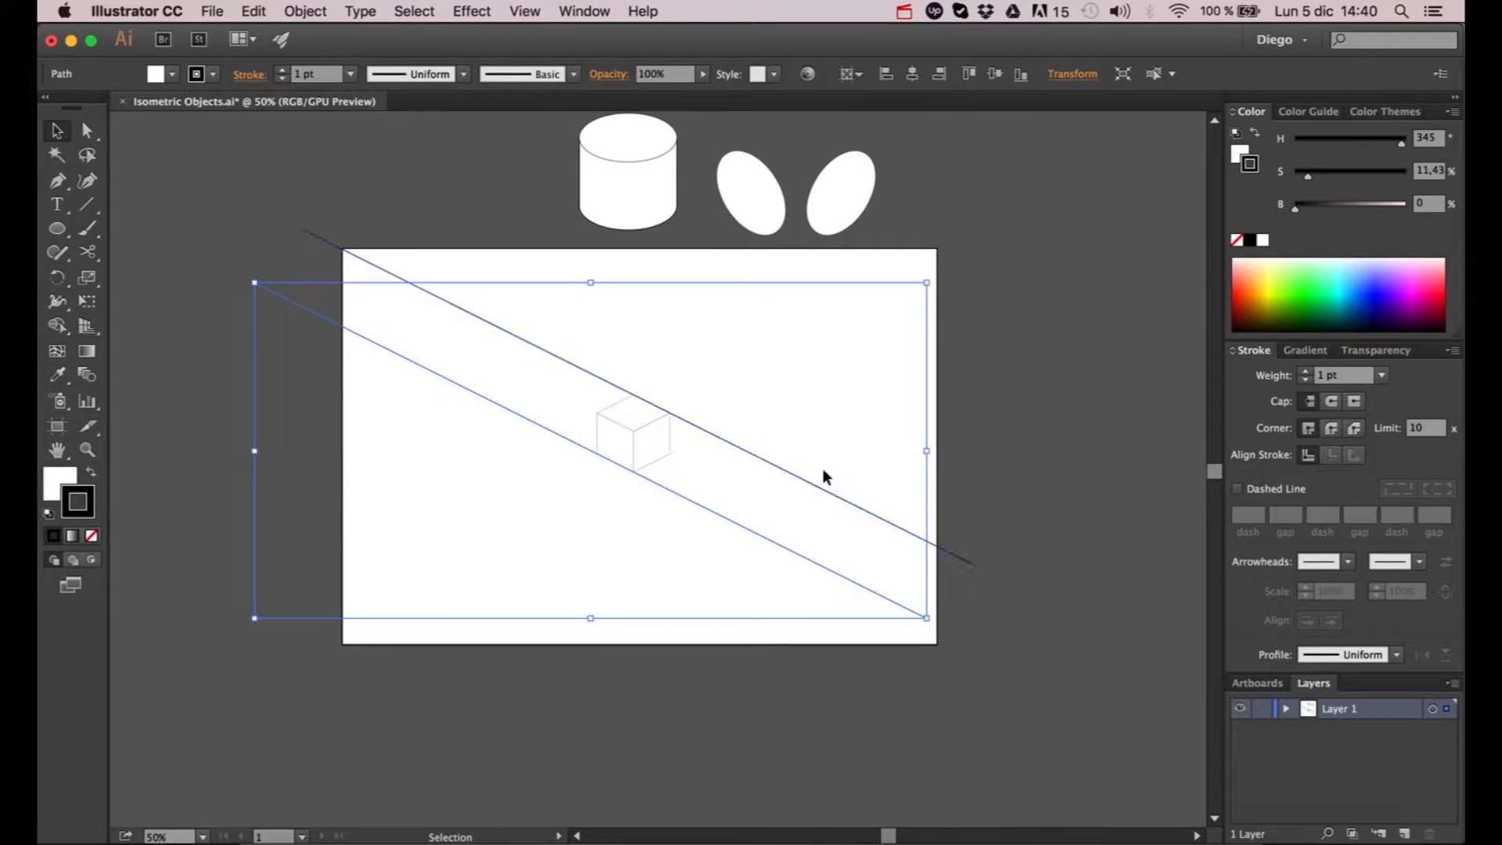
scroll(824, 543, "up", 1)
scroll(785, 545, "down", 2)
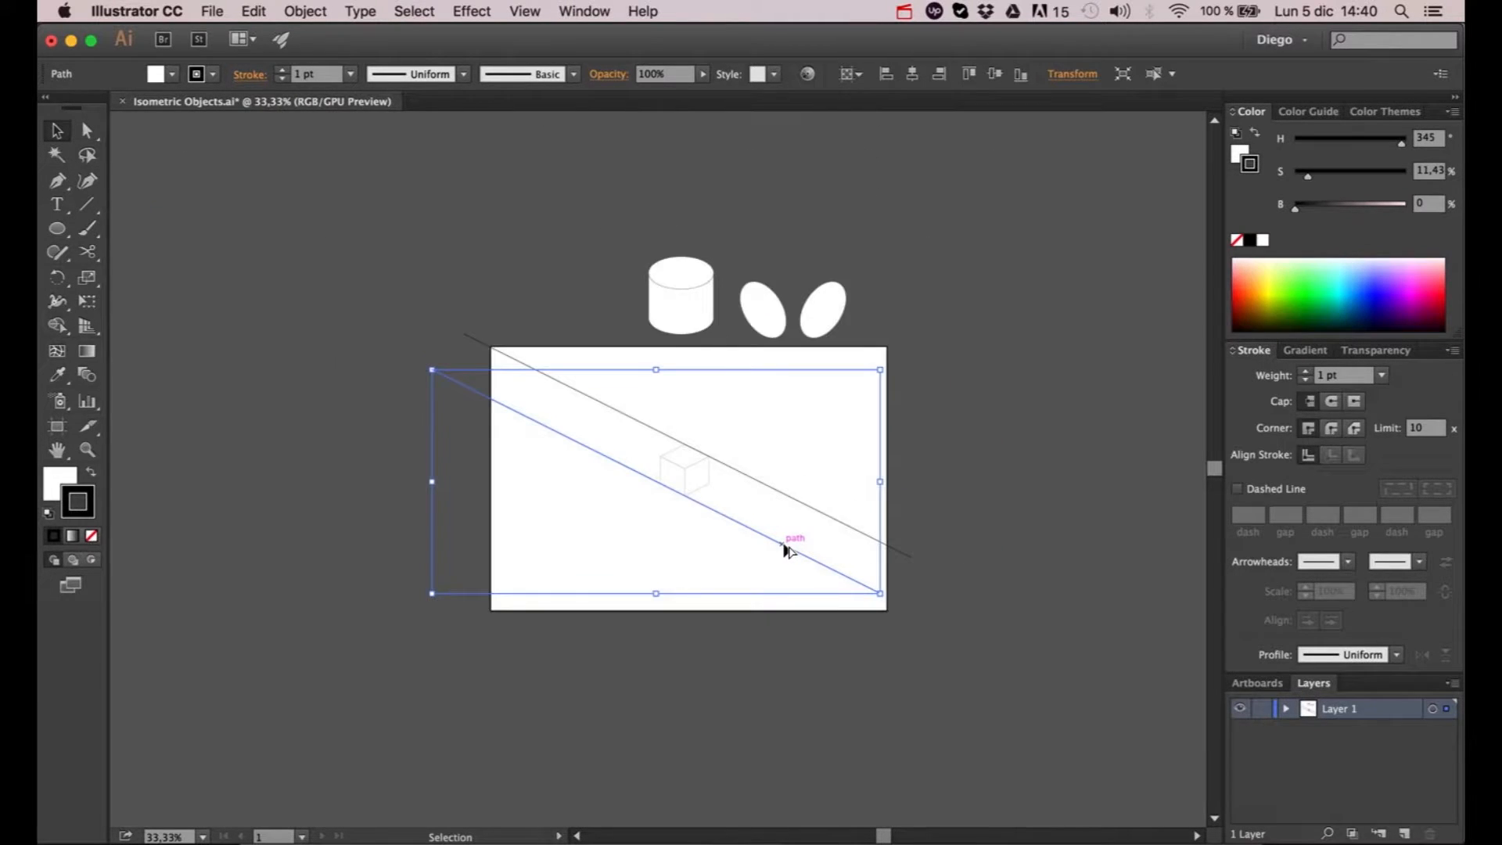
scroll(786, 549, "up", 1)
key("a")
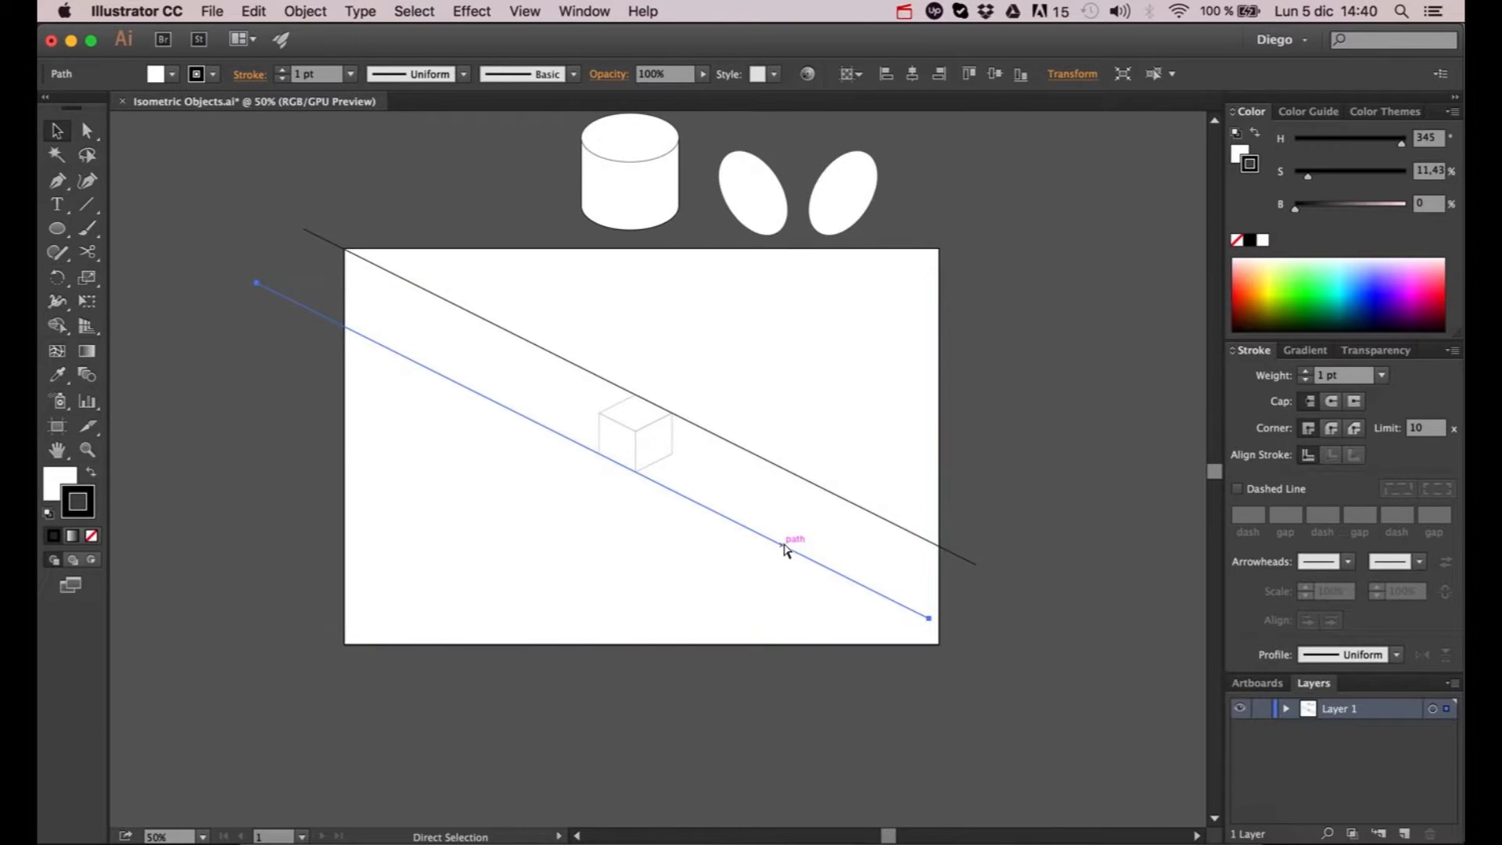
key("ctrl+d")
key("ctrl+d")
key("ctrl+d")
key("ctrl+d")
key("ctrl+d")
key("ctrl+d")
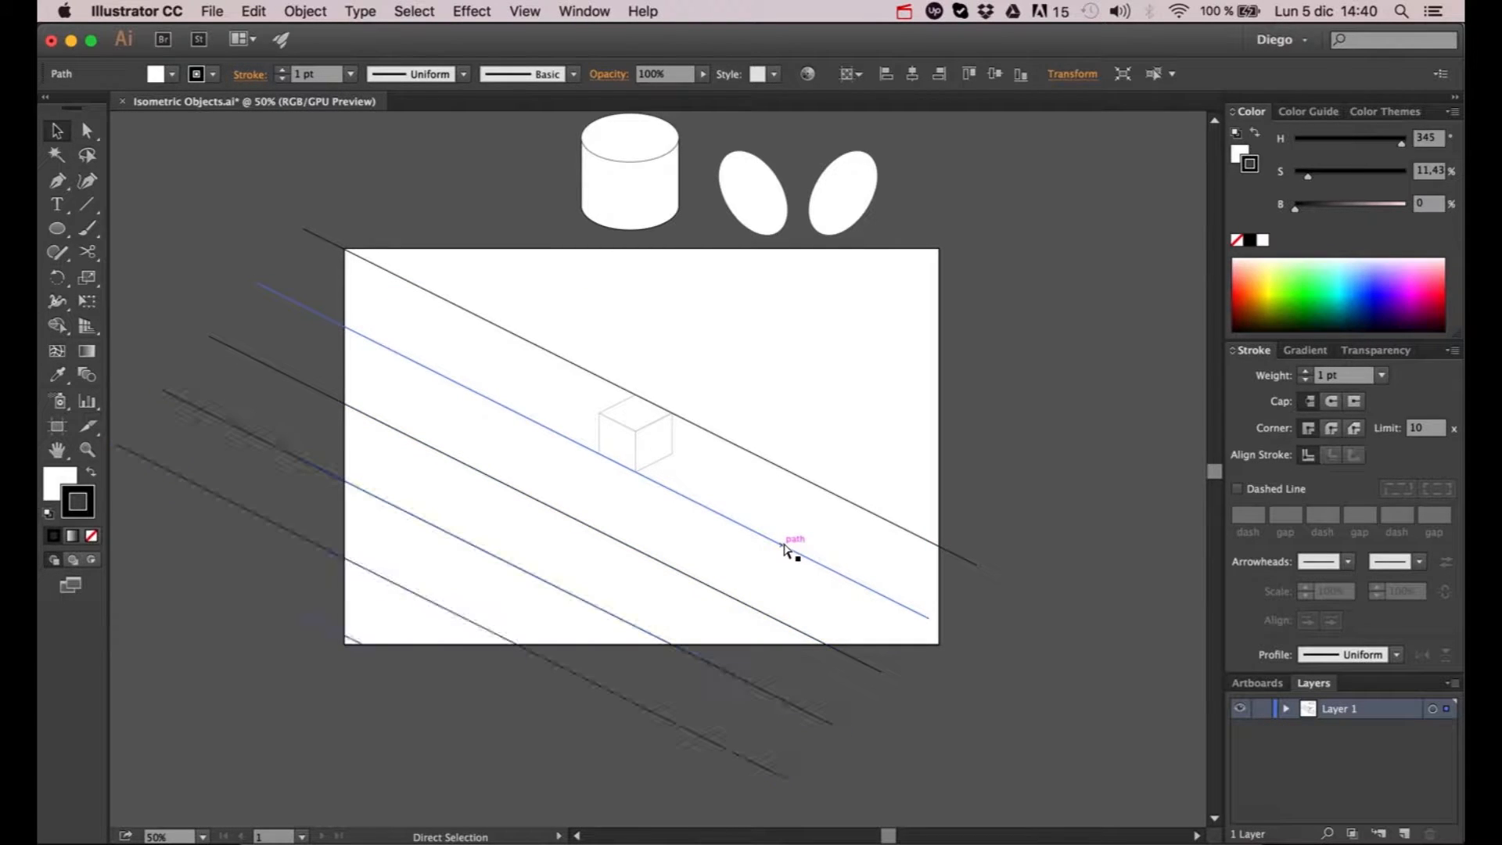
key("v")
scroll(784, 542, "down", 1)
left_click_drag(783, 542, 847, 391)
left_click(805, 677)
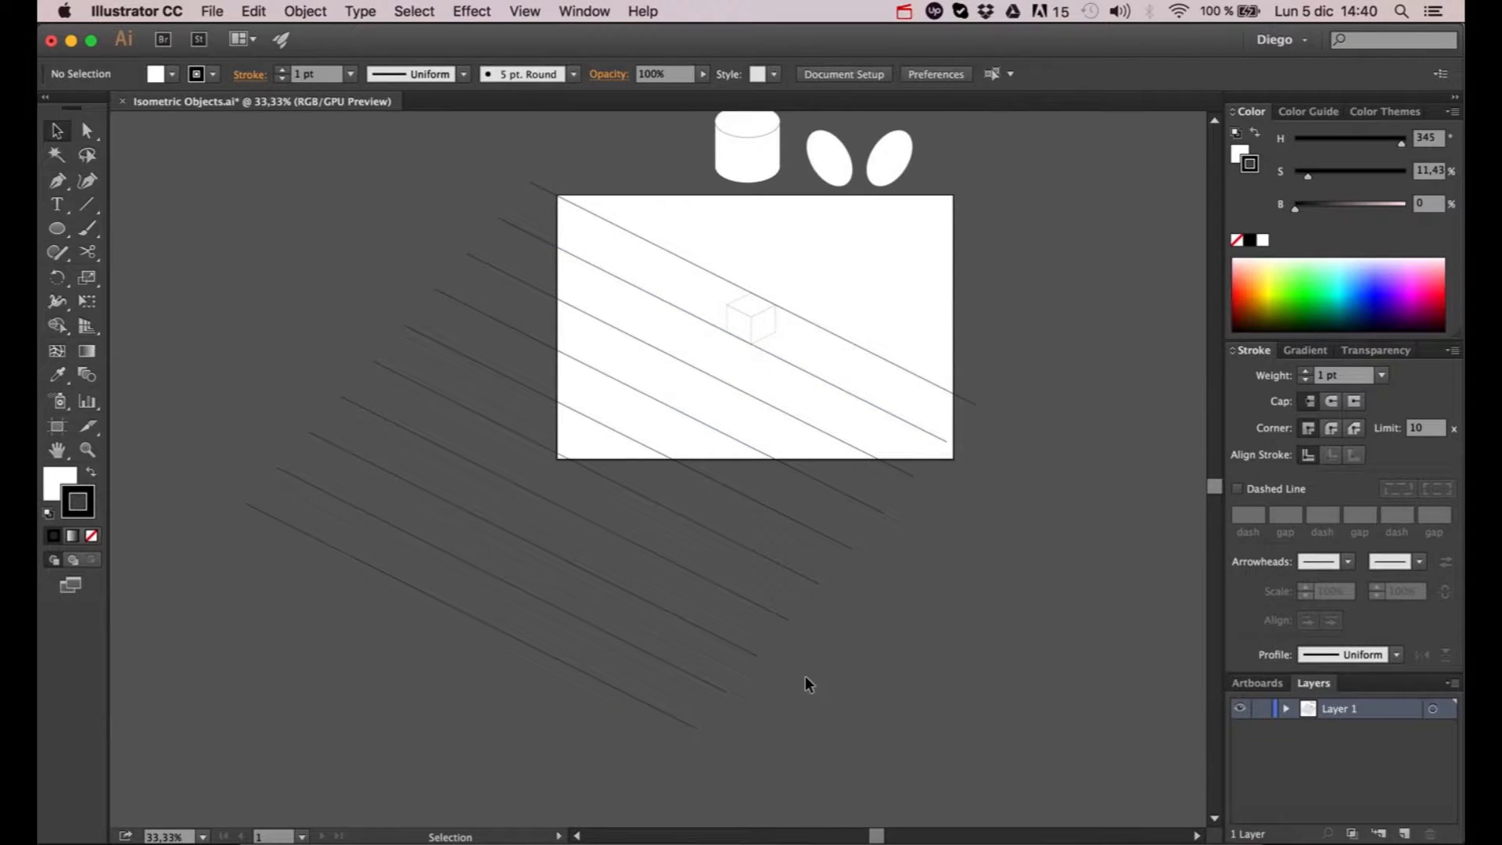
- Select all ten parallel diagonal lines and group them
left_click_drag(942, 532, 1025, 388)
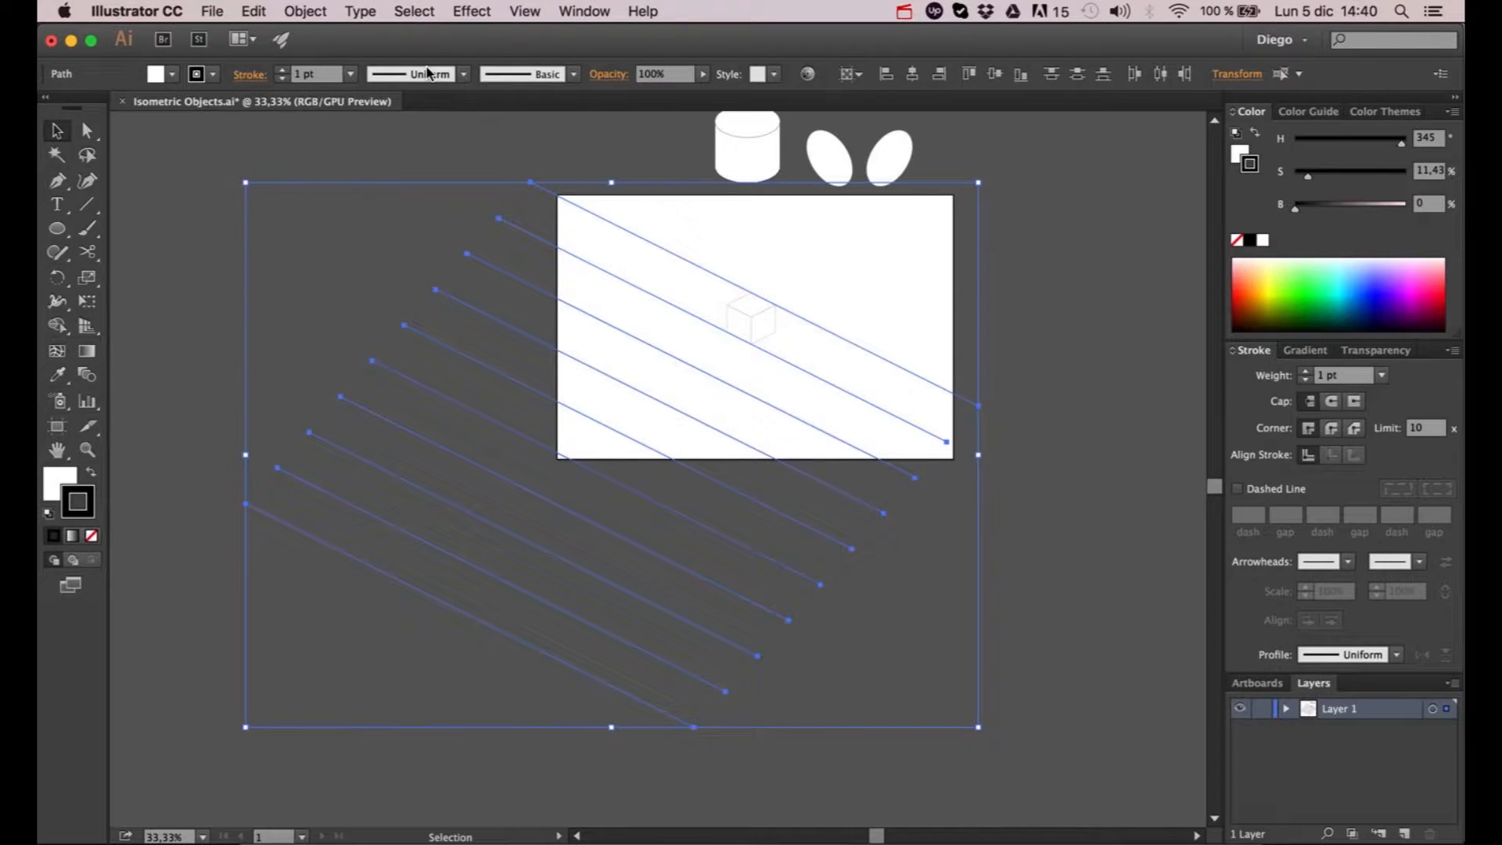
left_click(311, 11)
left_click(313, 84)
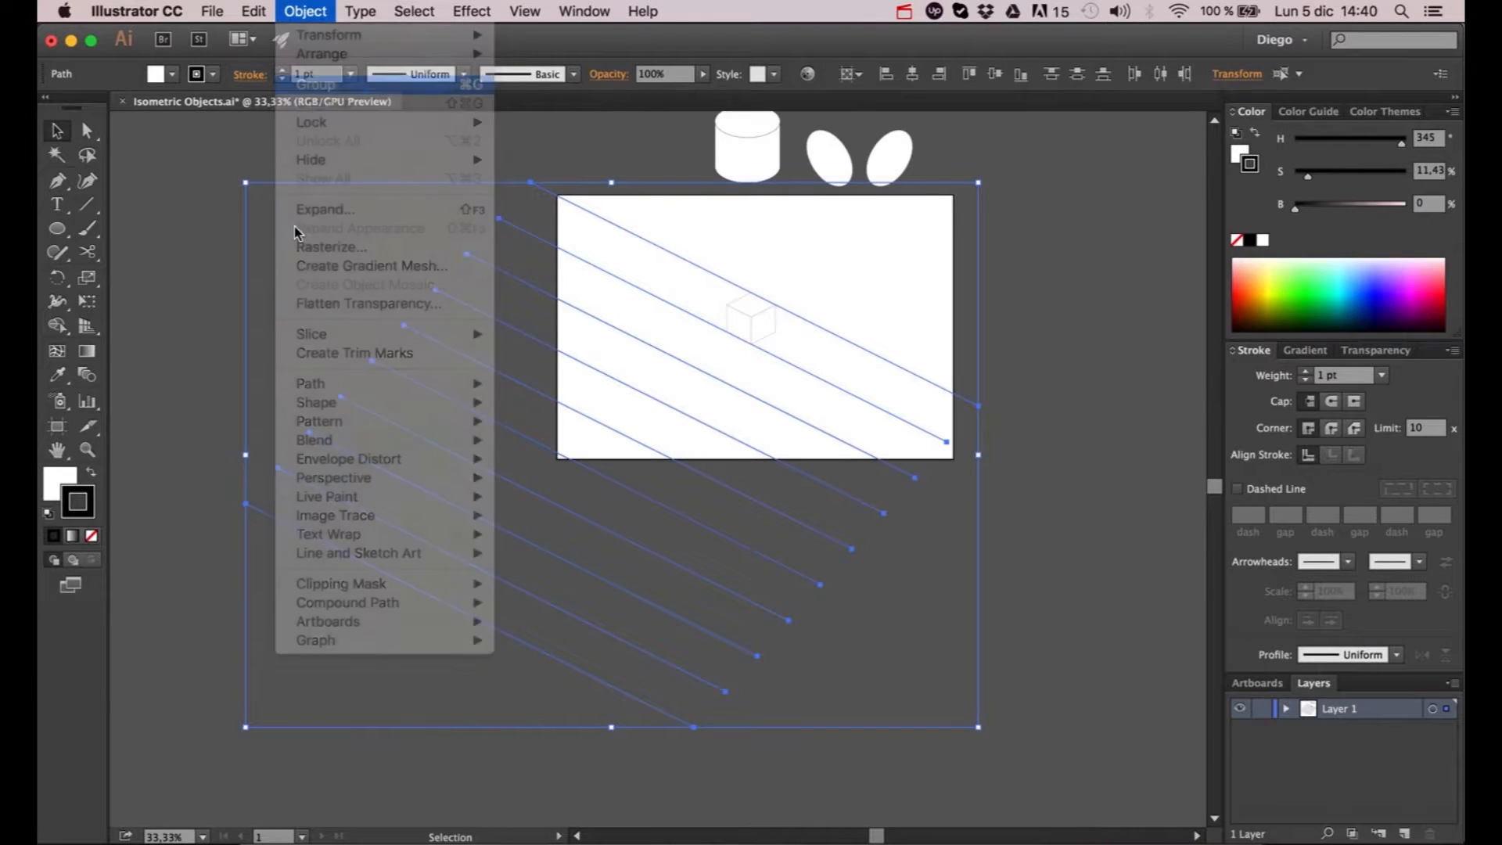
left_click(508, 267)
left_click(529, 235)
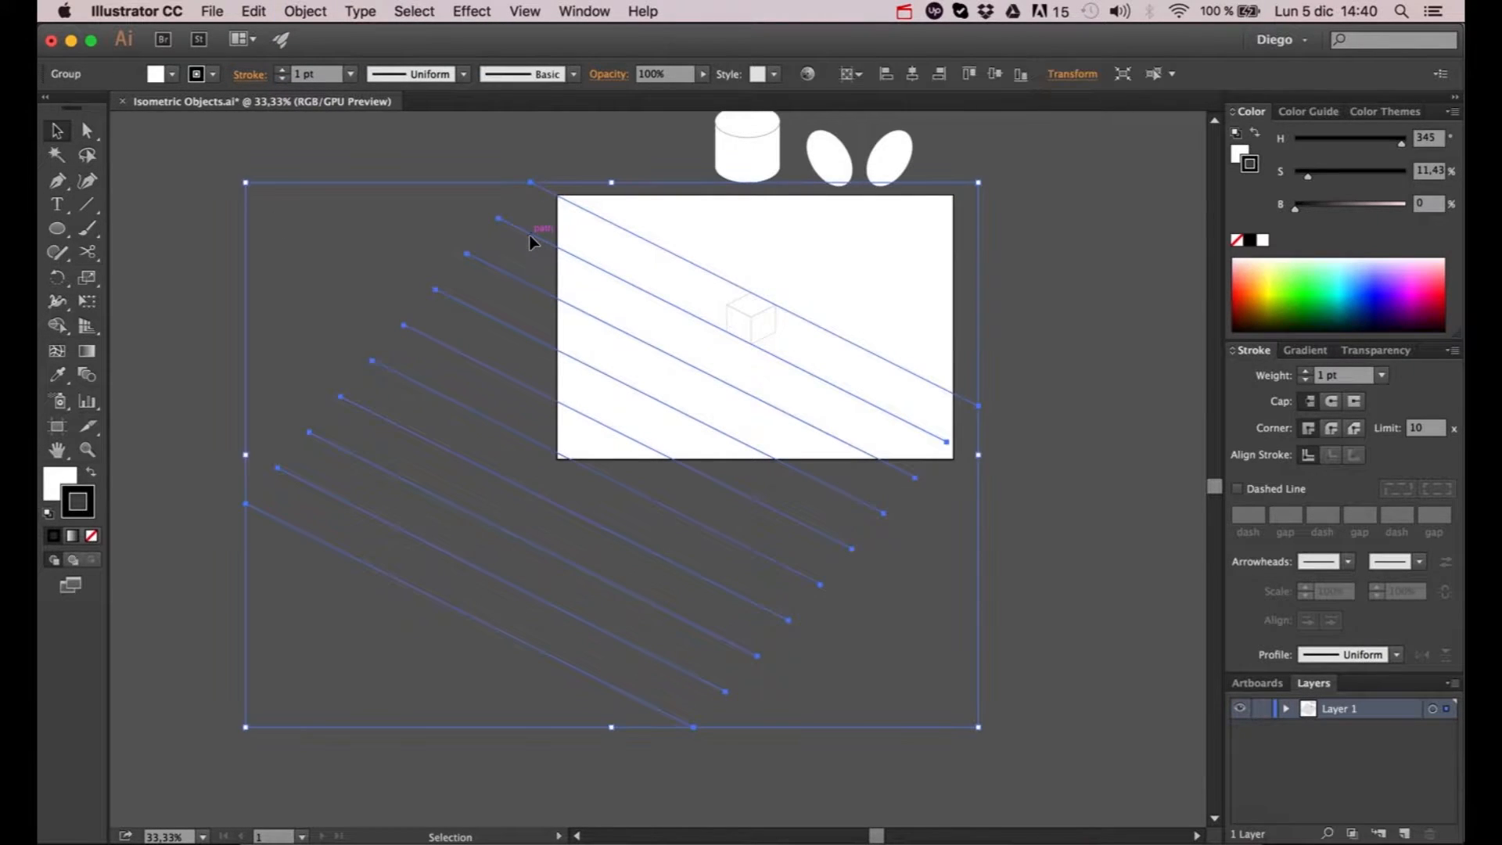
- Duplicate the diagonal line group horizontally to the right and reflect the copy across the vertical axis
left_click_drag(535, 239, 679, 259)
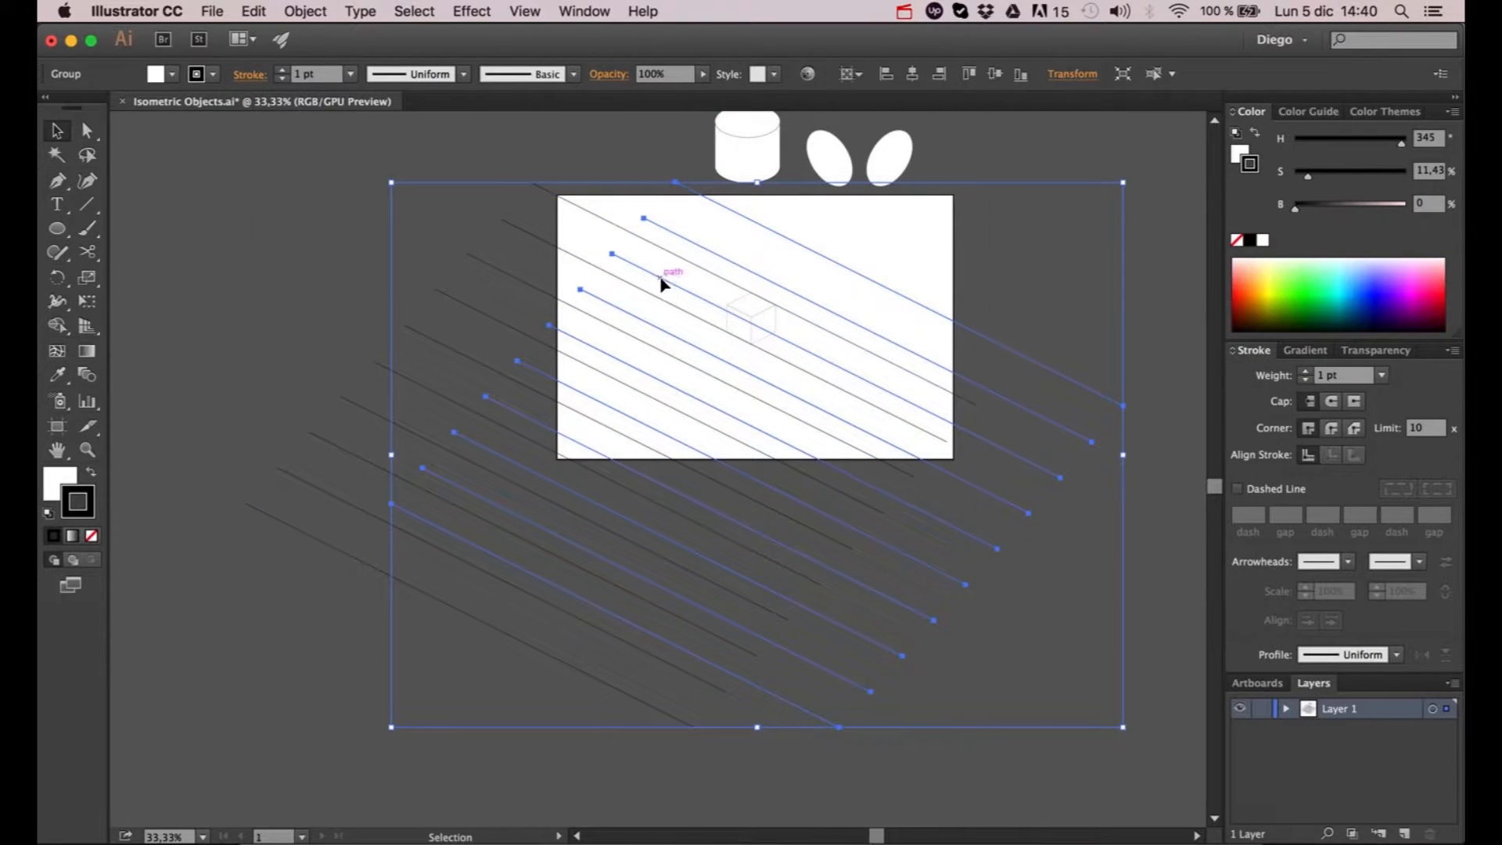
right_click(661, 279)
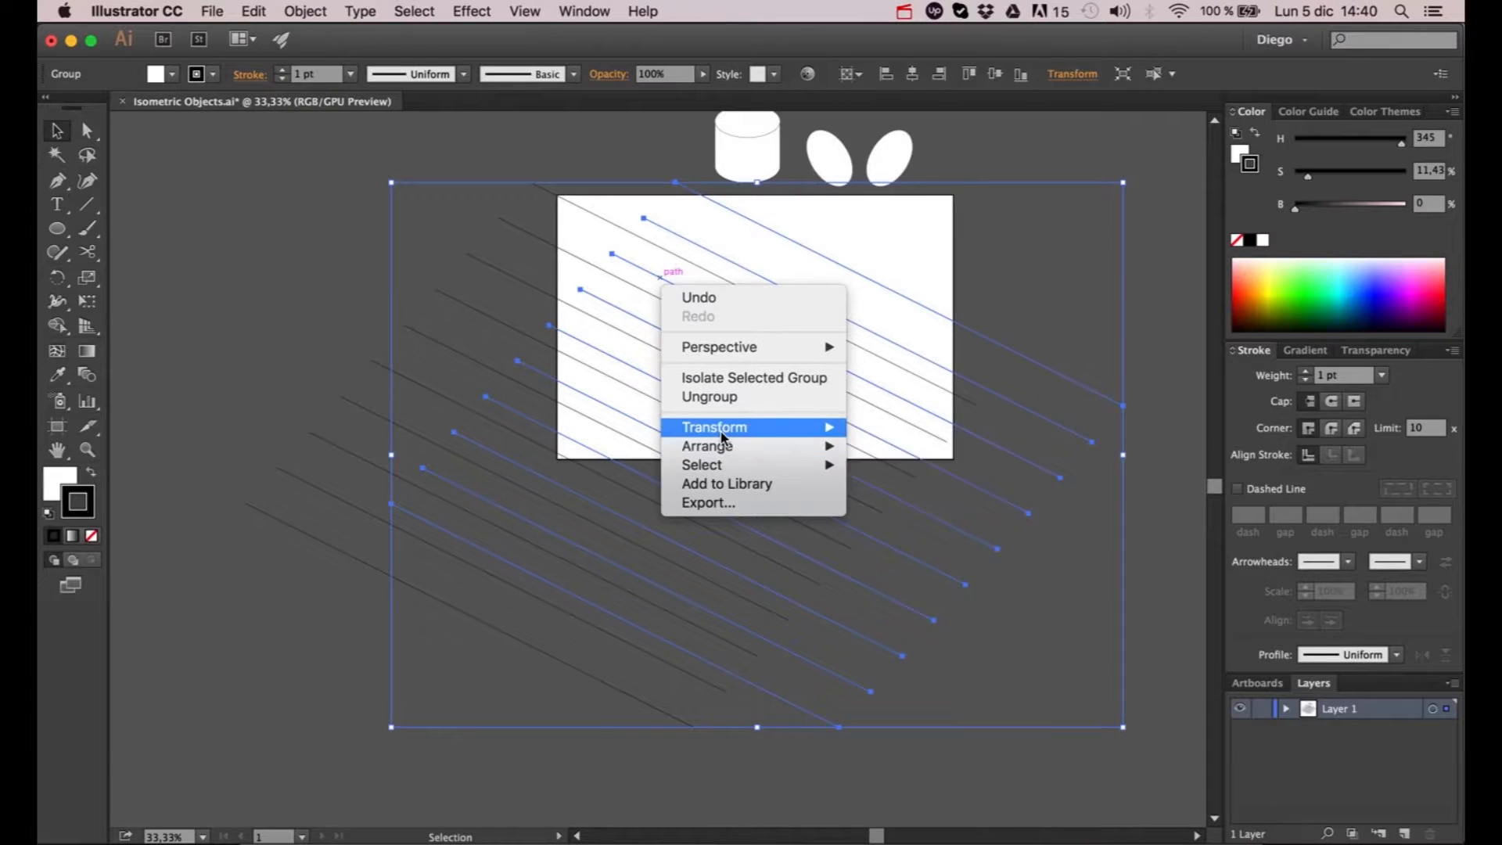
mouse_move(718, 430)
left_click(899, 497)
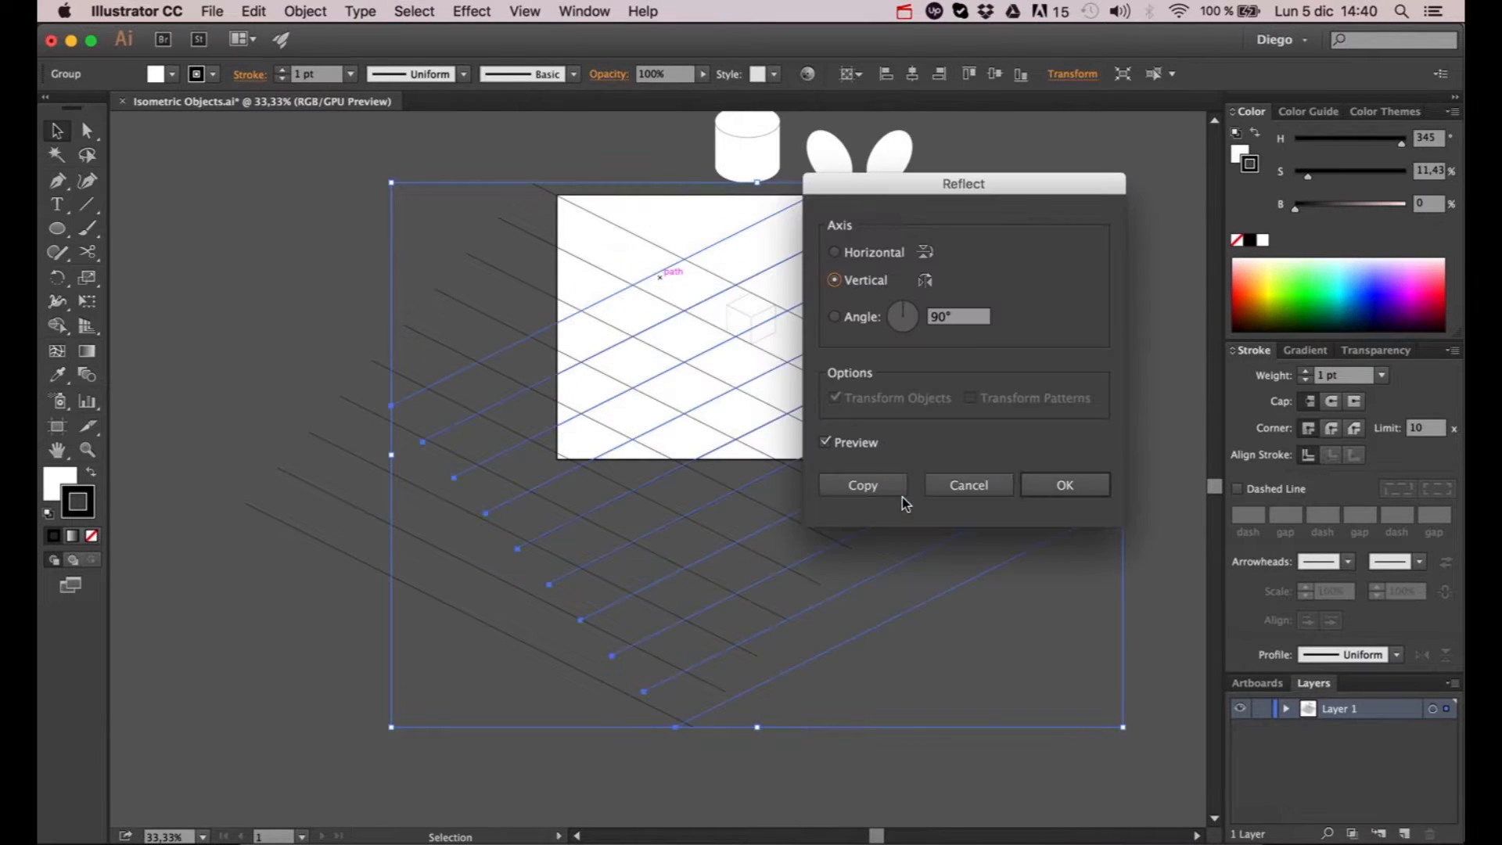
left_click(1044, 483)
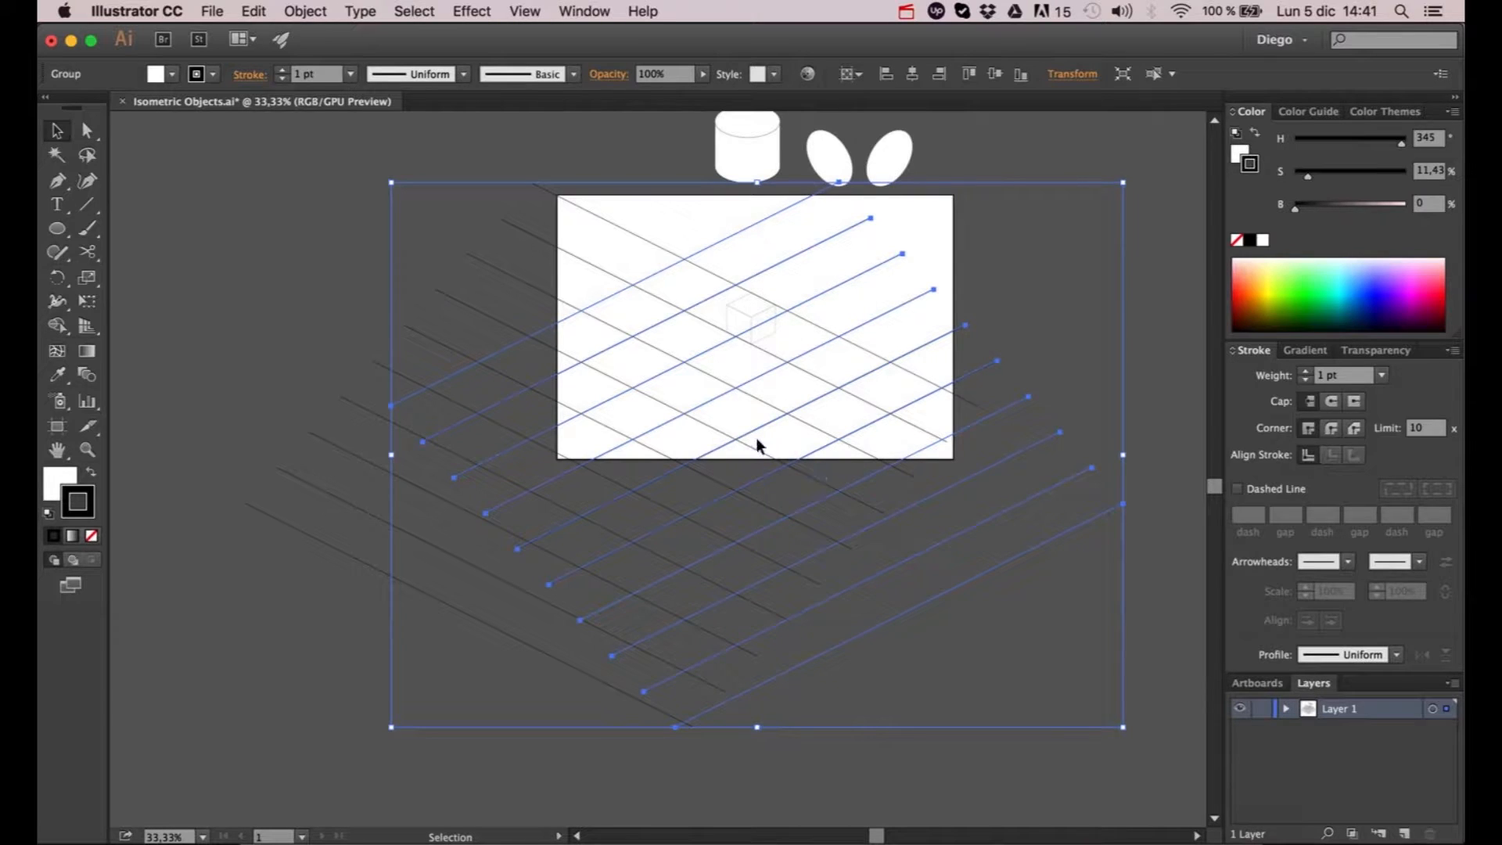
- Shift the reflected line group slightly to the right to align its crossings with the original lines
scroll(755, 438, "up", 1)
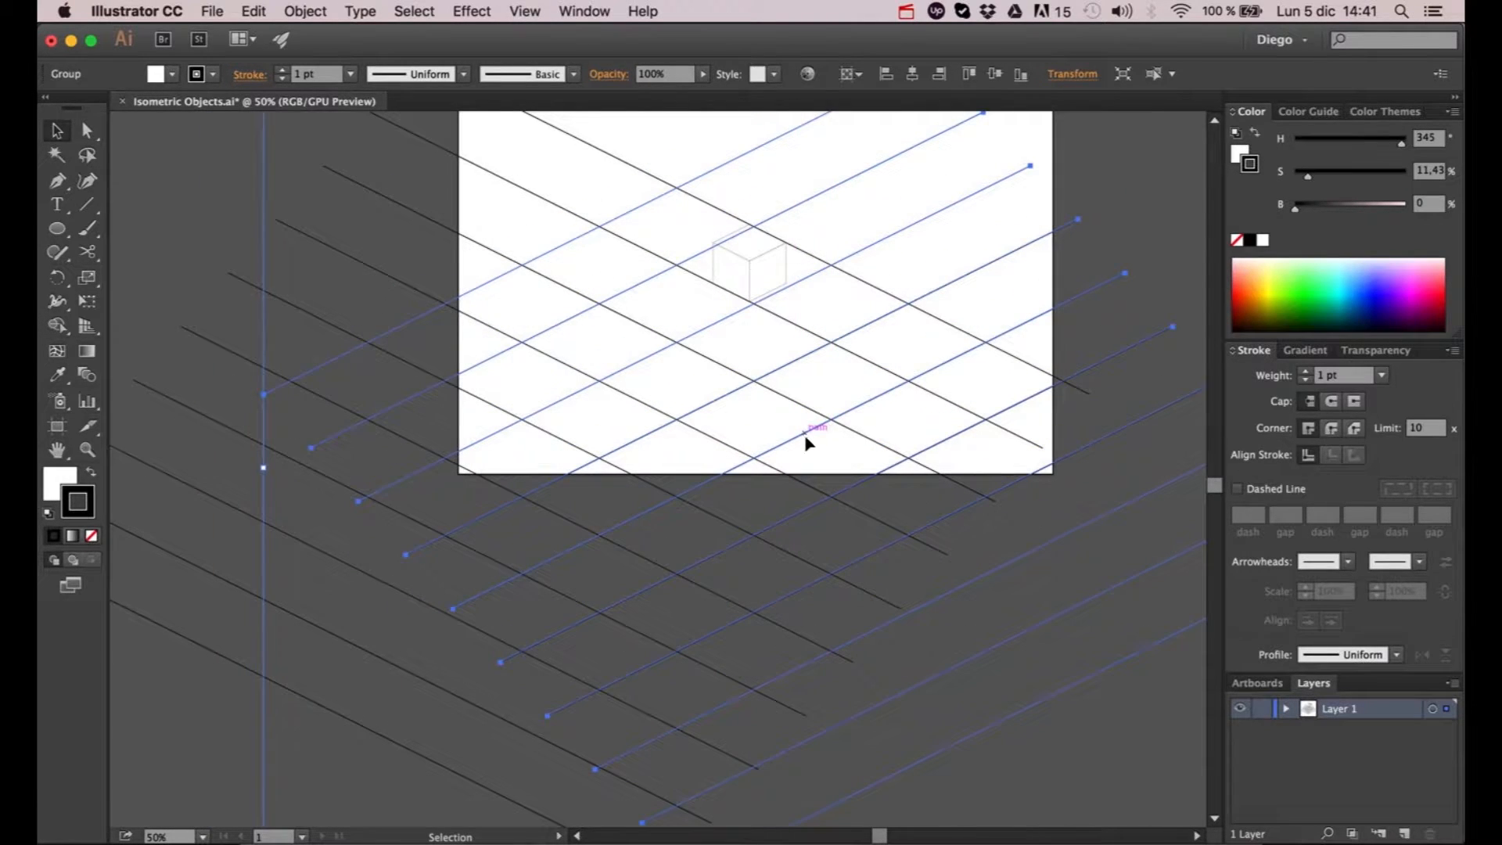
left_click_drag(796, 434, 753, 435)
scroll(752, 428, "down", 1)
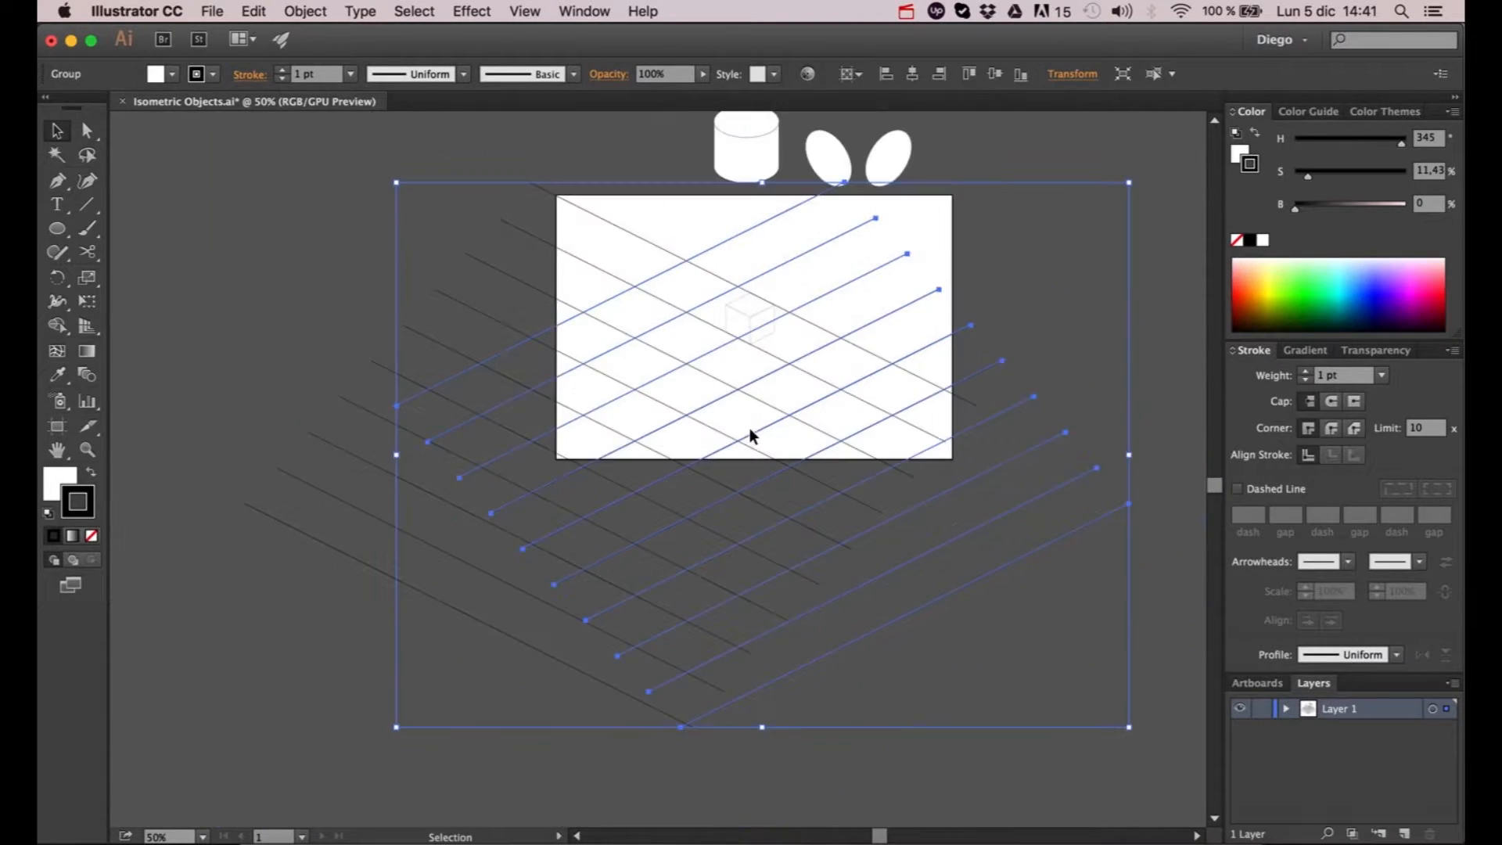
- Move the cube so its top corner snaps to a crossing of the grid lines to check its fit
left_click(747, 303)
scroll(746, 300, "up", 3)
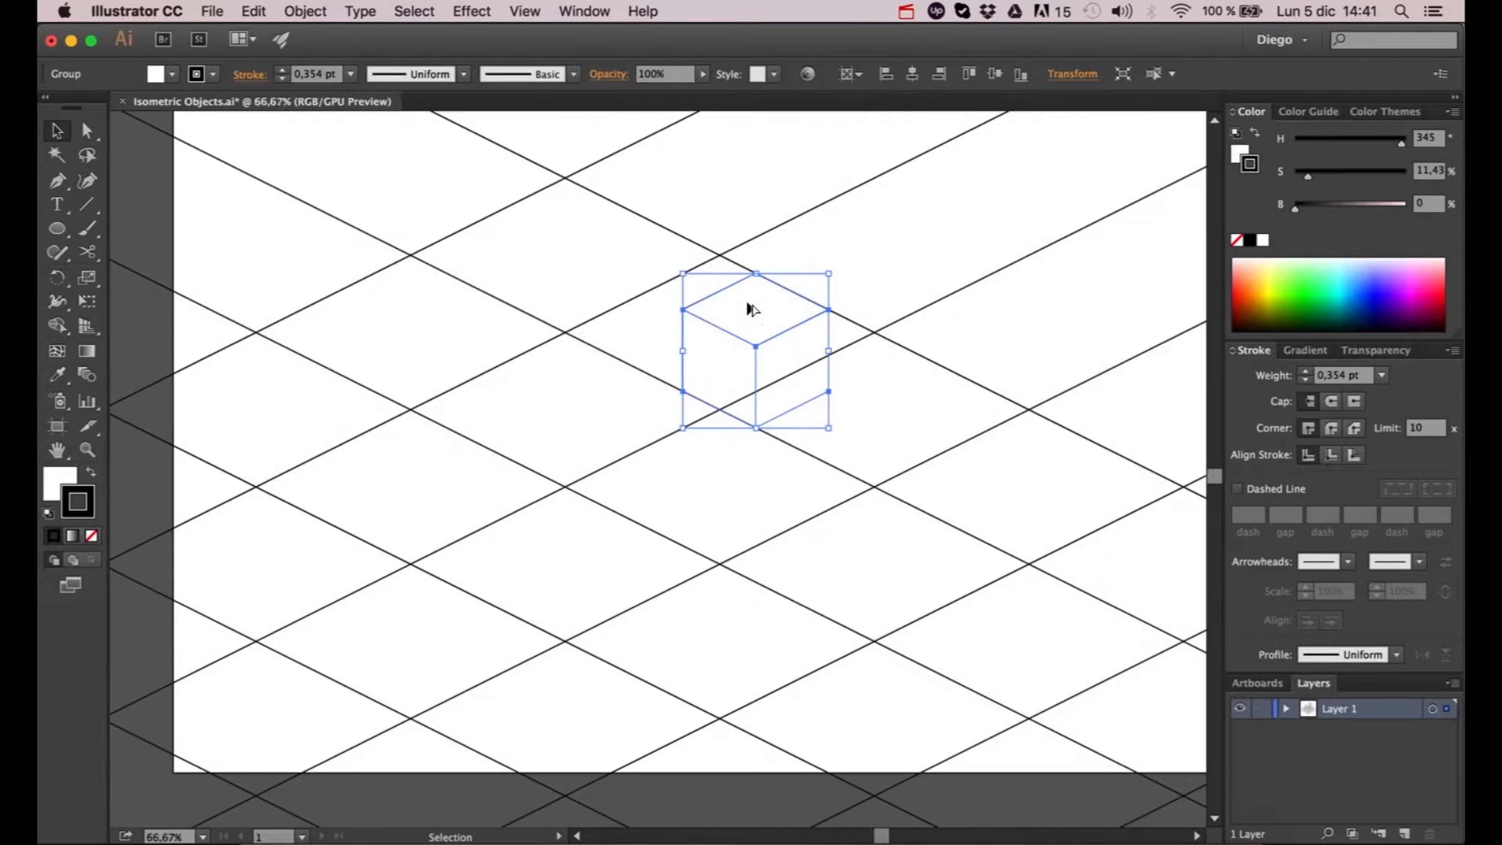
left_click_drag(750, 315, 720, 302)
left_click(871, 237)
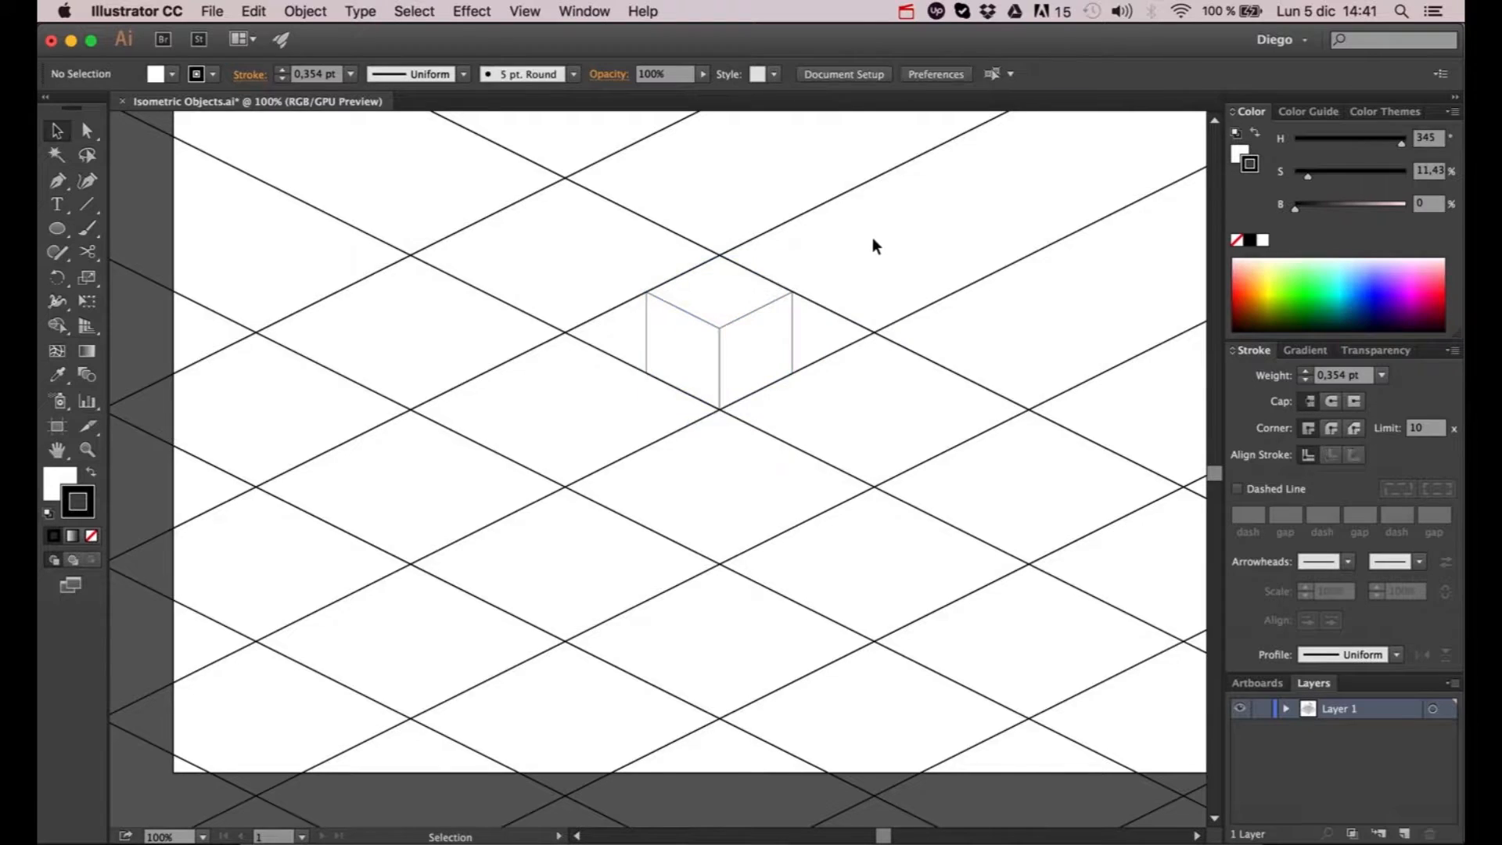
- Move the cube off the grid to the empty area above the artboard, beside the cylinder
scroll(856, 251, "down", 1)
left_click_drag(848, 265, 816, 415)
scroll(816, 415, "down", 1)
left_click(770, 444)
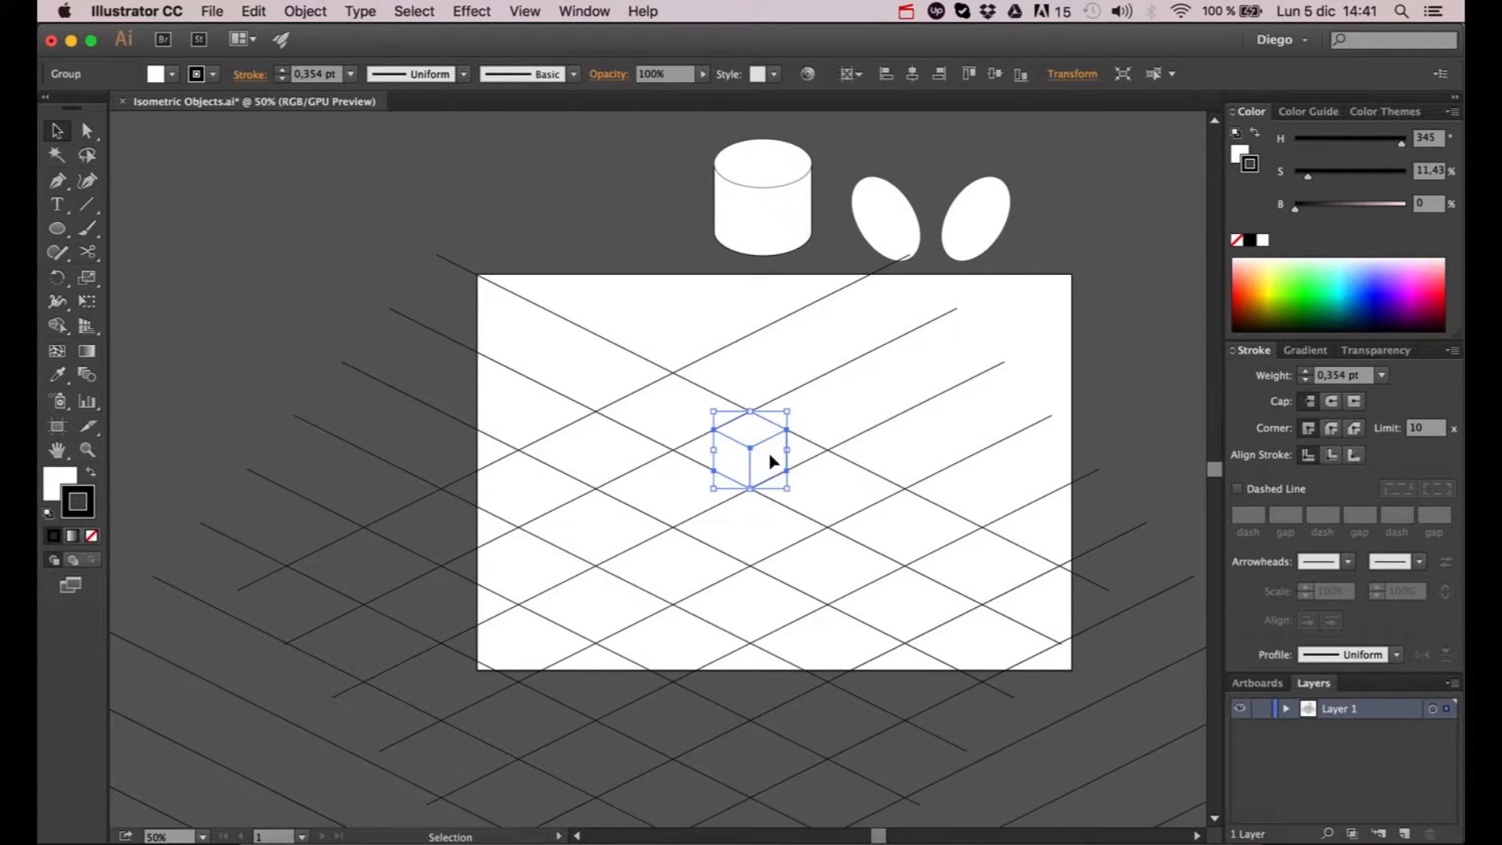
left_click_drag(772, 463, 660, 251)
left_click(683, 219)
- Select the cube, the cylinder and the two ellipses above the artboard and lock them
left_click_drag(535, 163, 1016, 251)
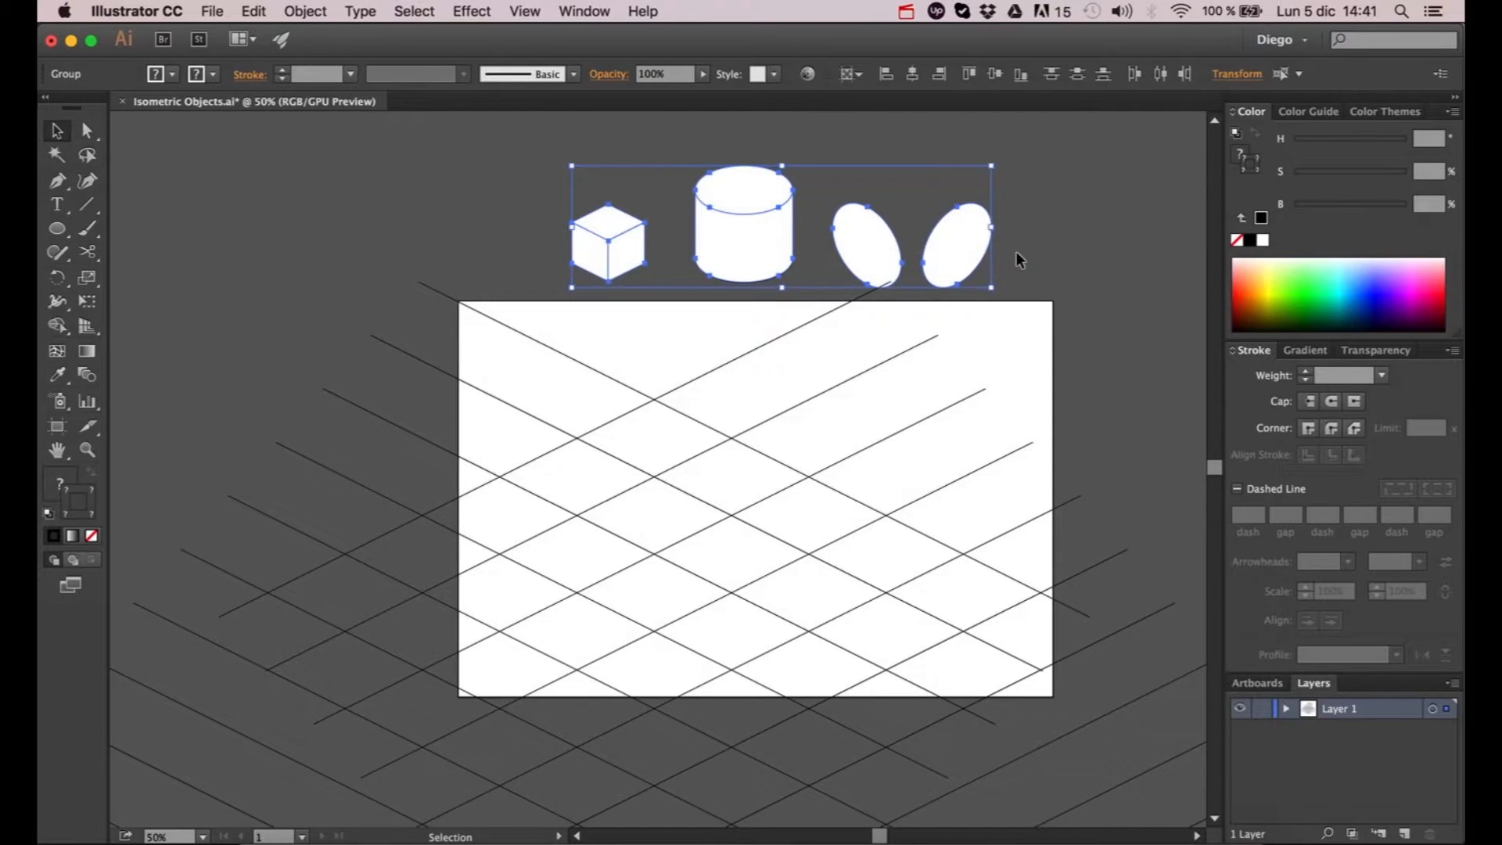
left_click(300, 12)
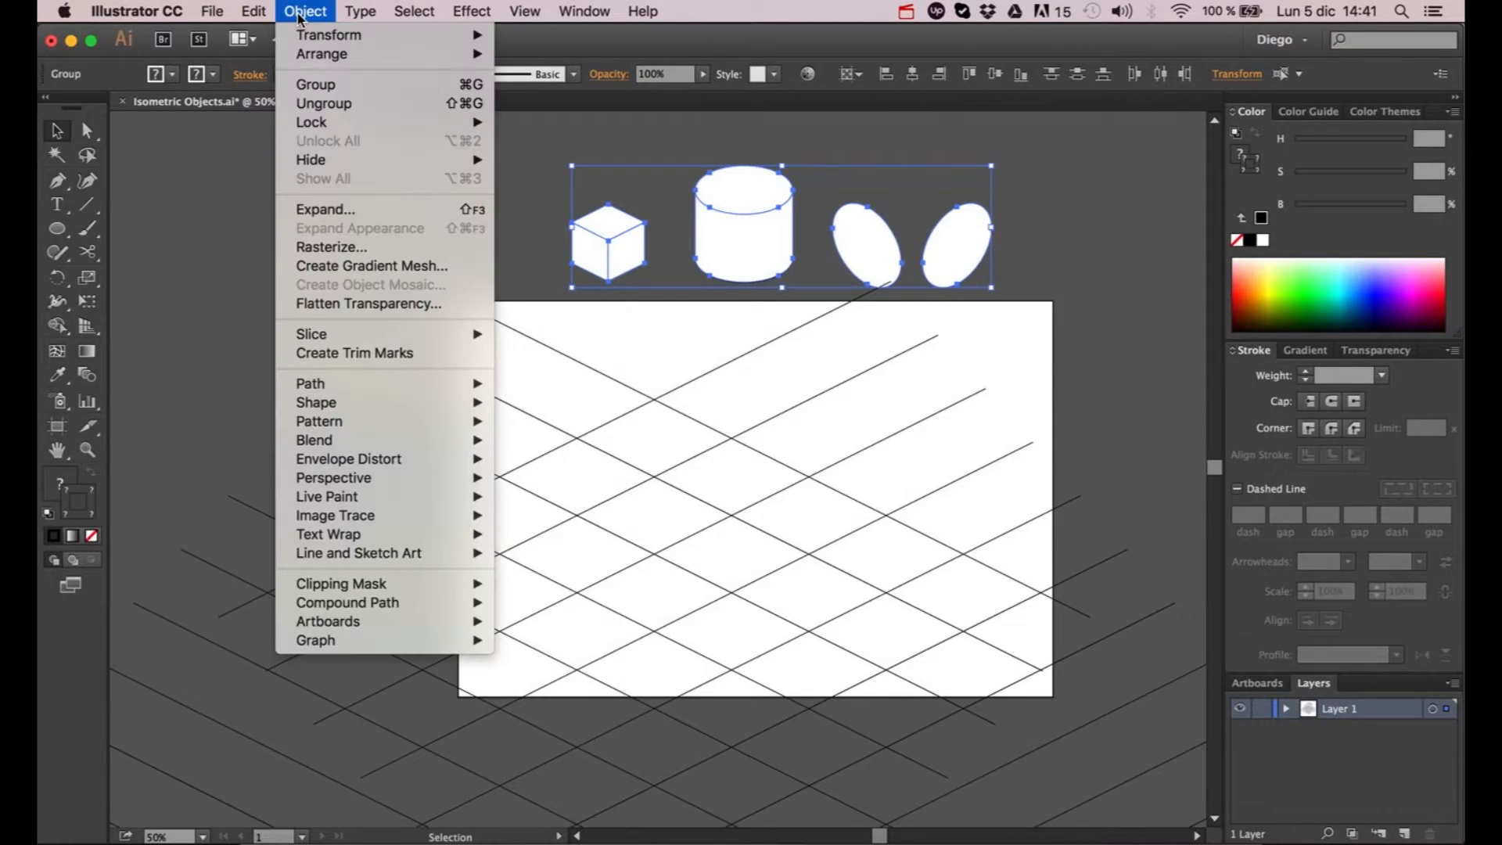
mouse_move(317, 124)
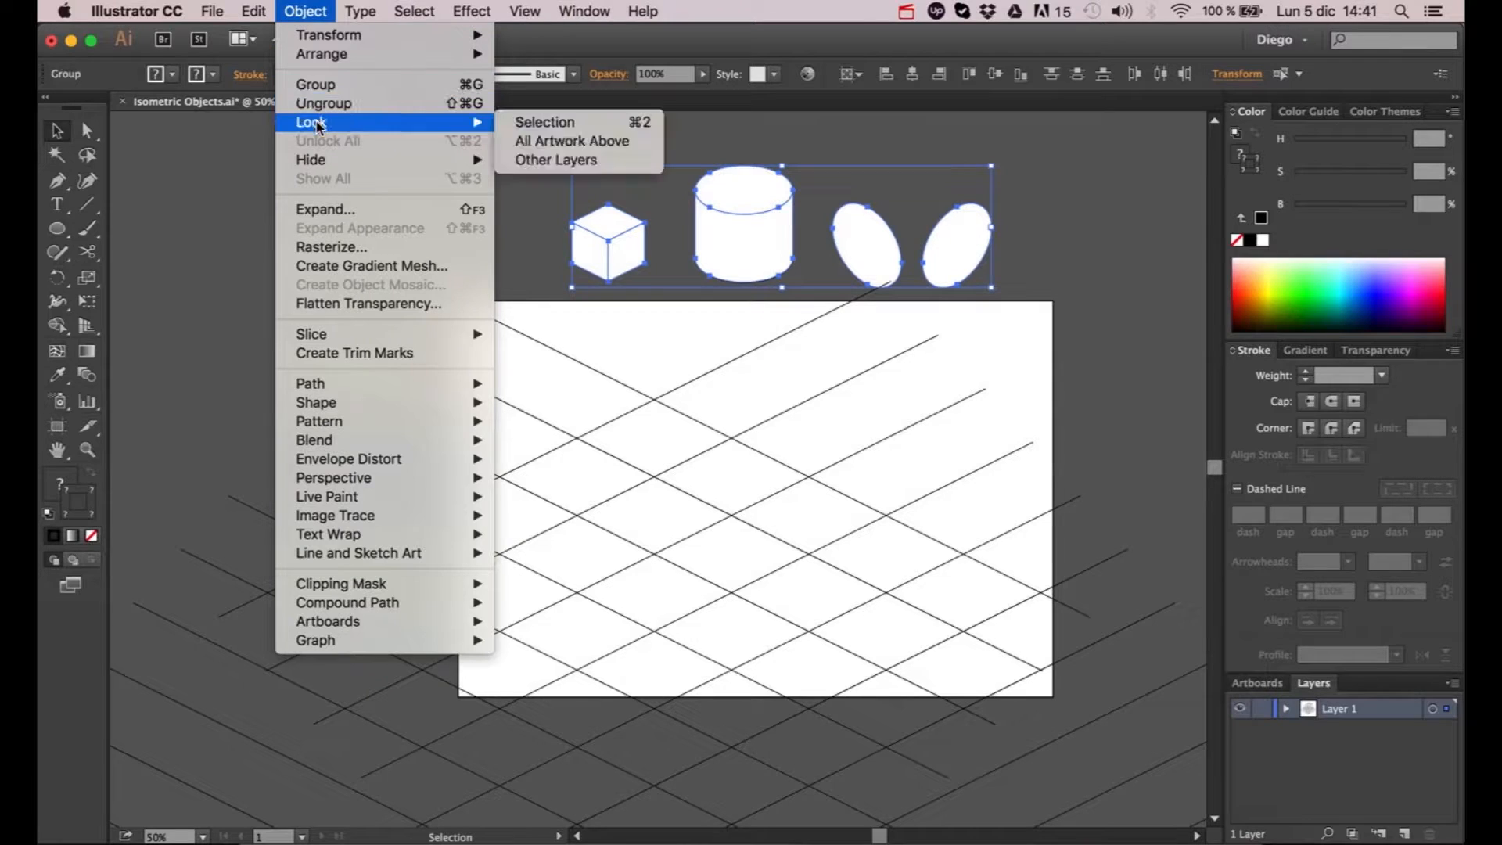
left_click(542, 123)
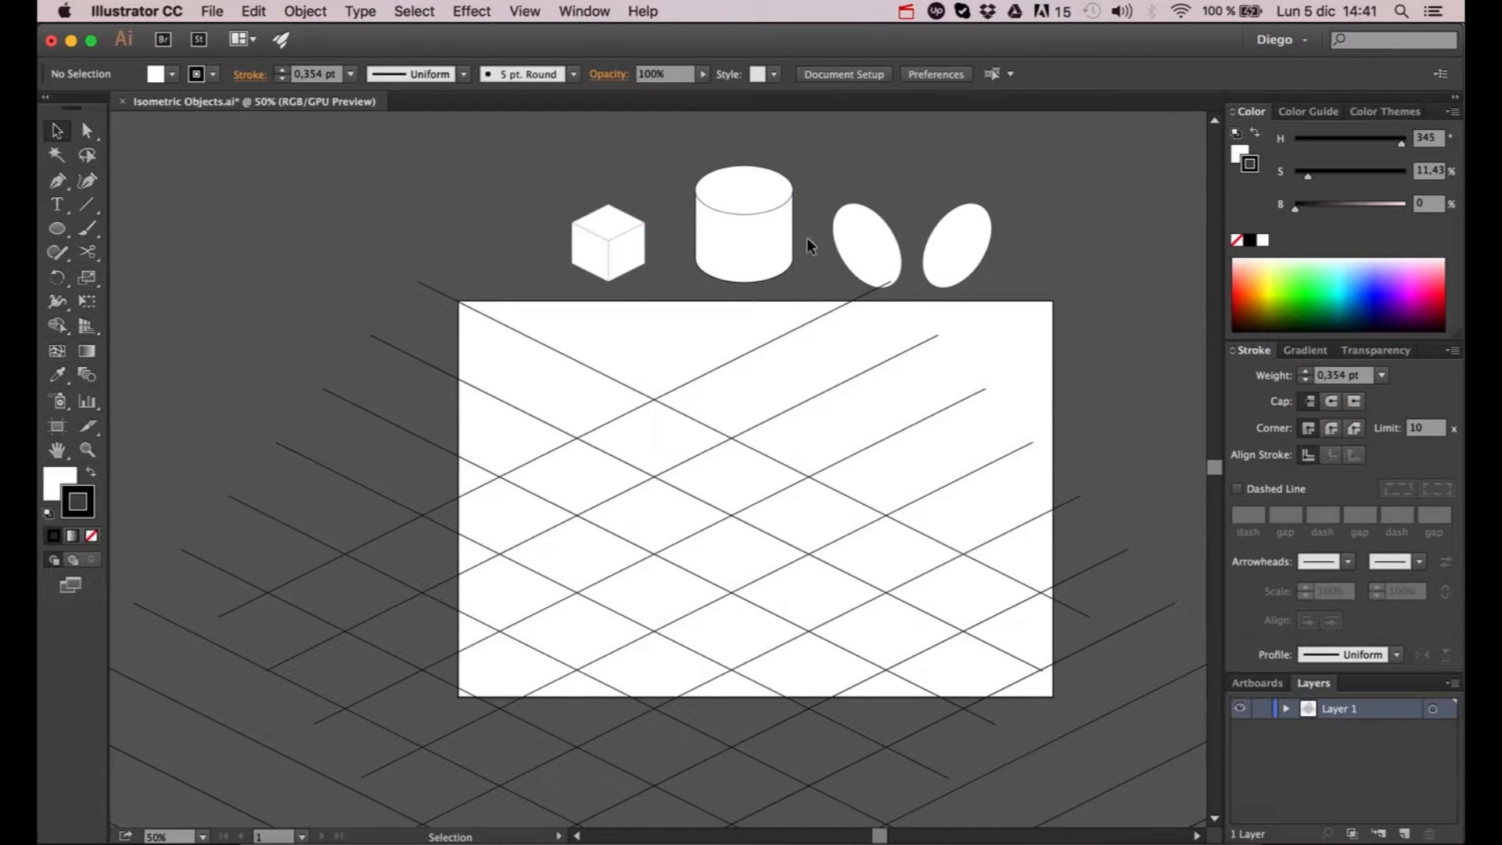
- Select both diagonal line groups and split them into separate rhombus cells with the Pathfinder Divide operation
scroll(801, 241, "down", 5)
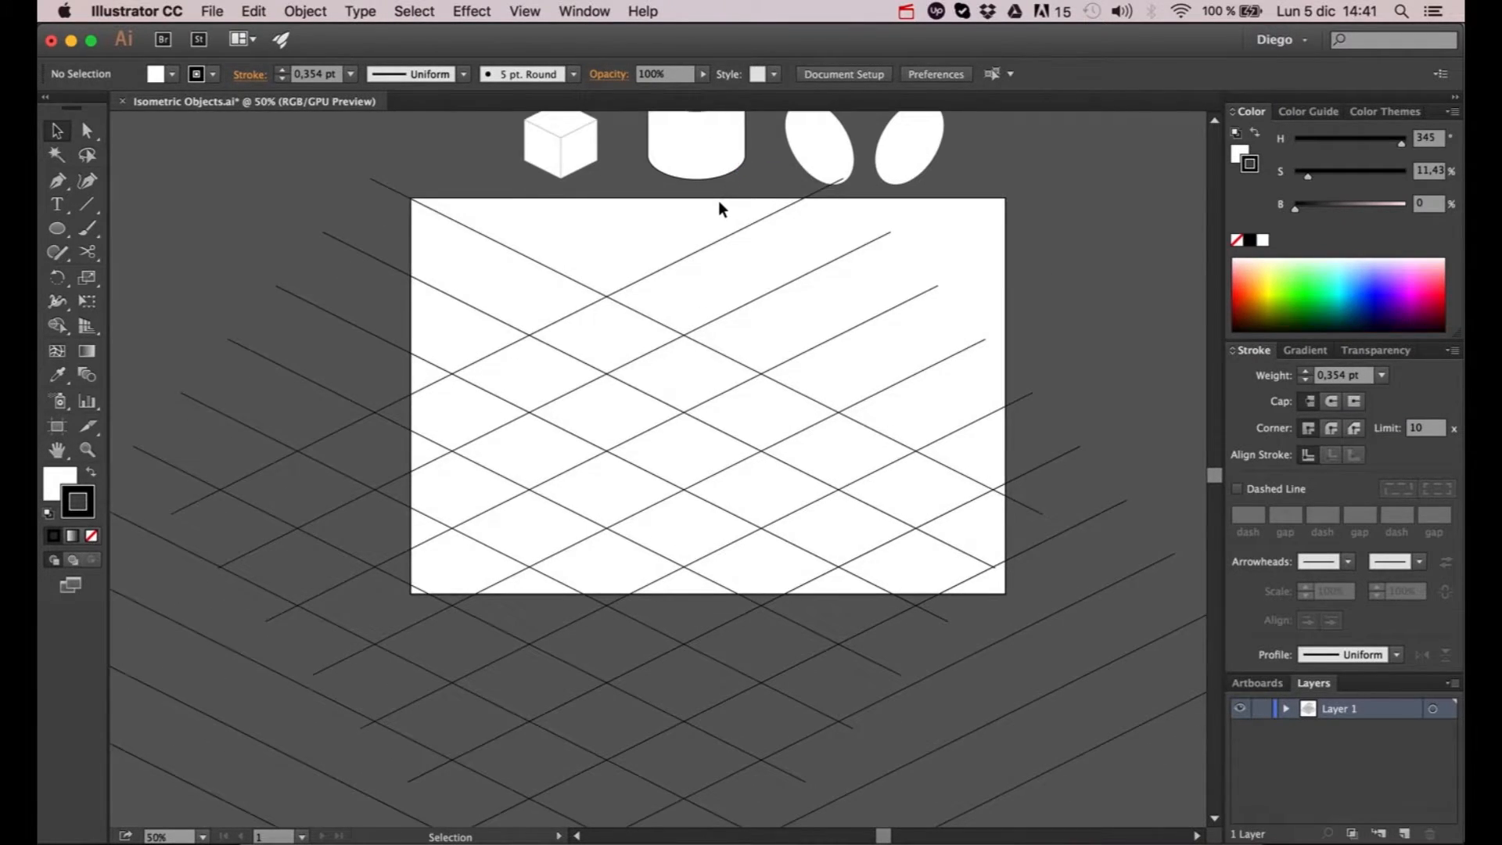
scroll(719, 202, "down", 1)
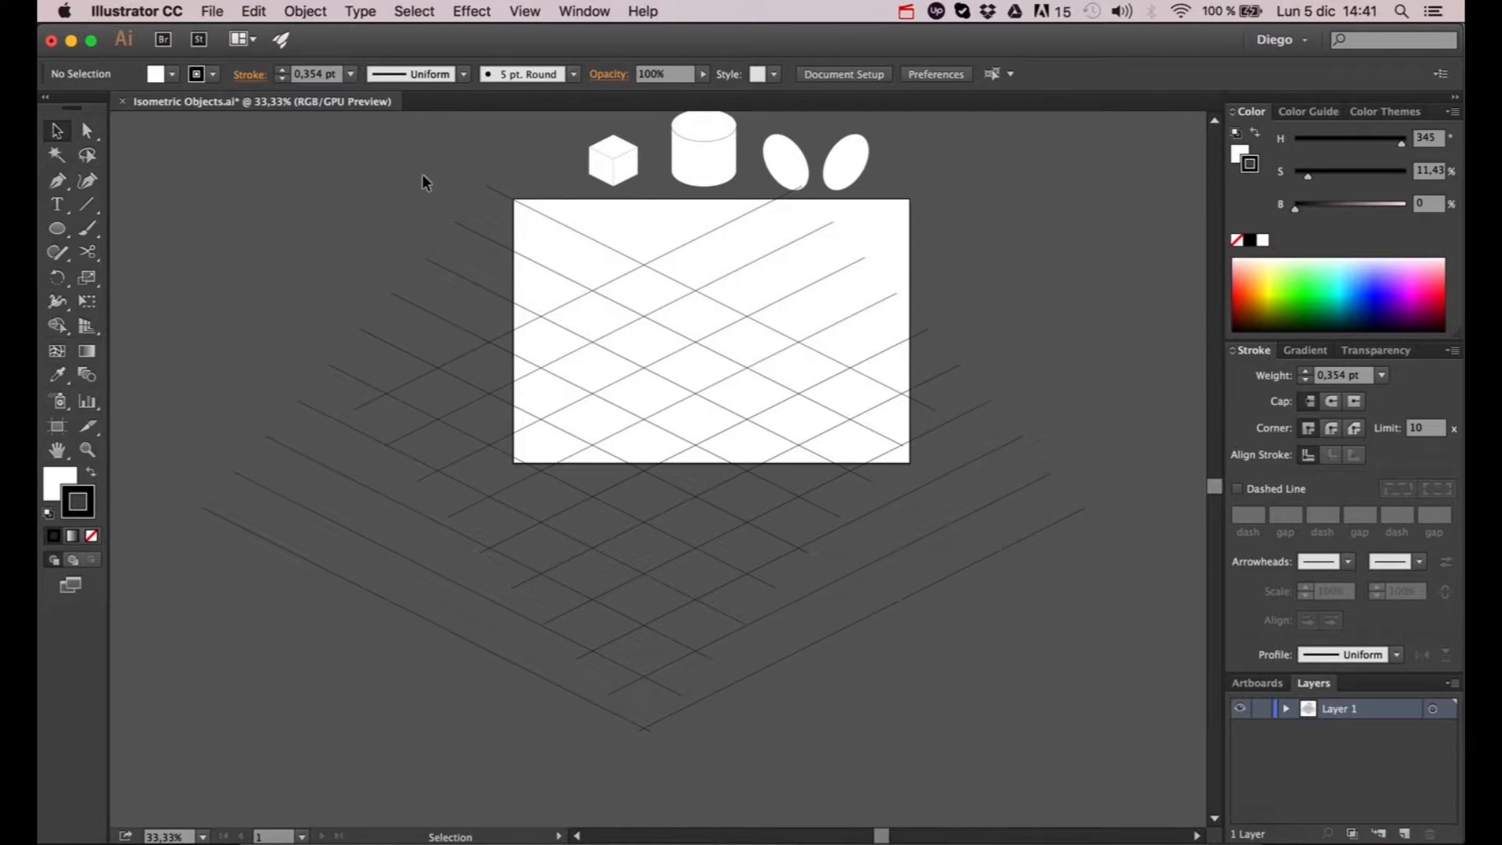
left_click_drag(311, 170, 863, 734)
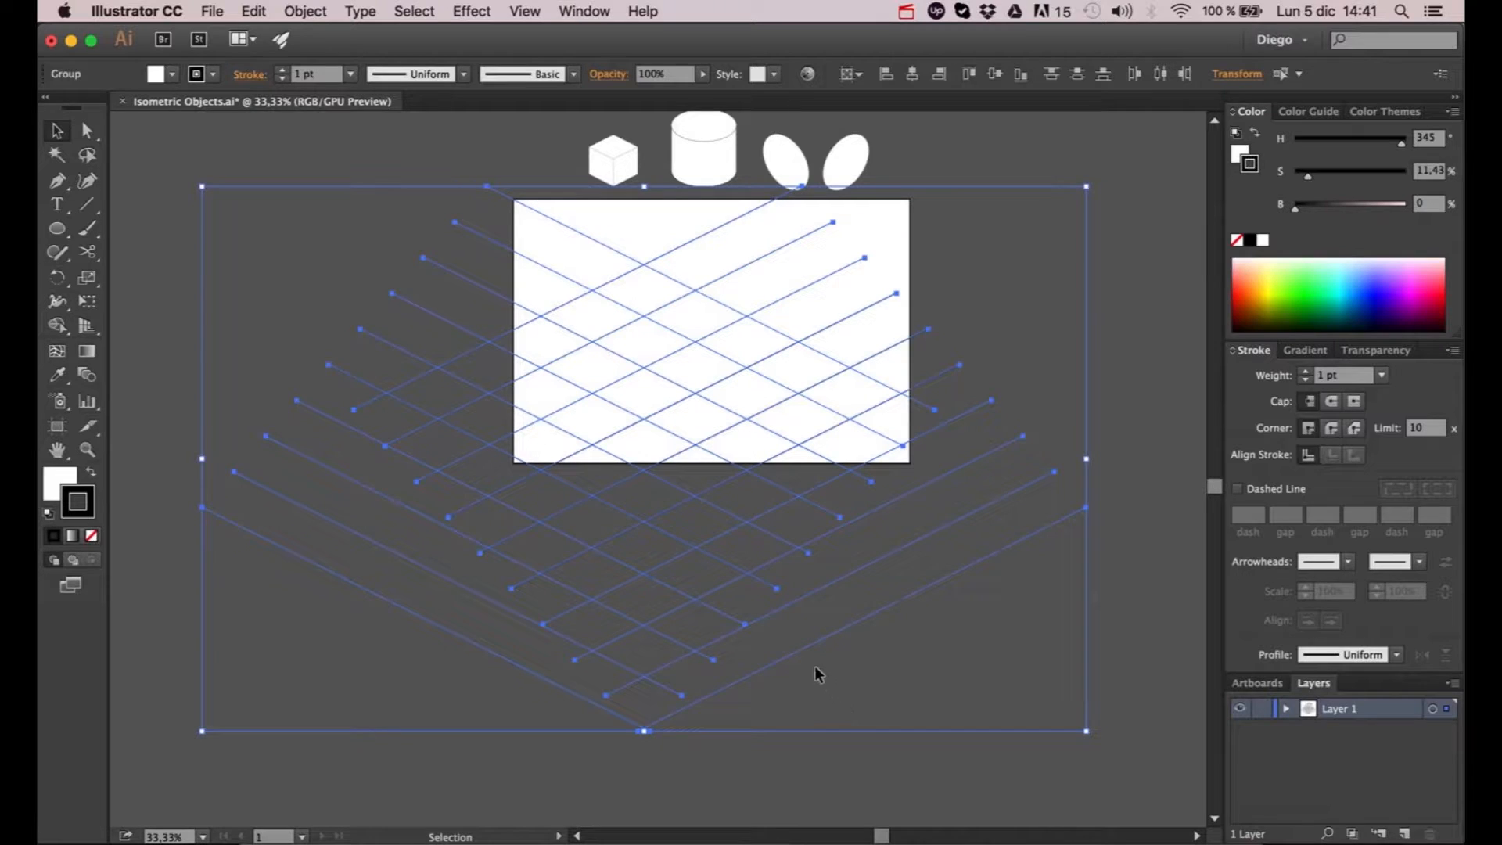
left_click(594, 11)
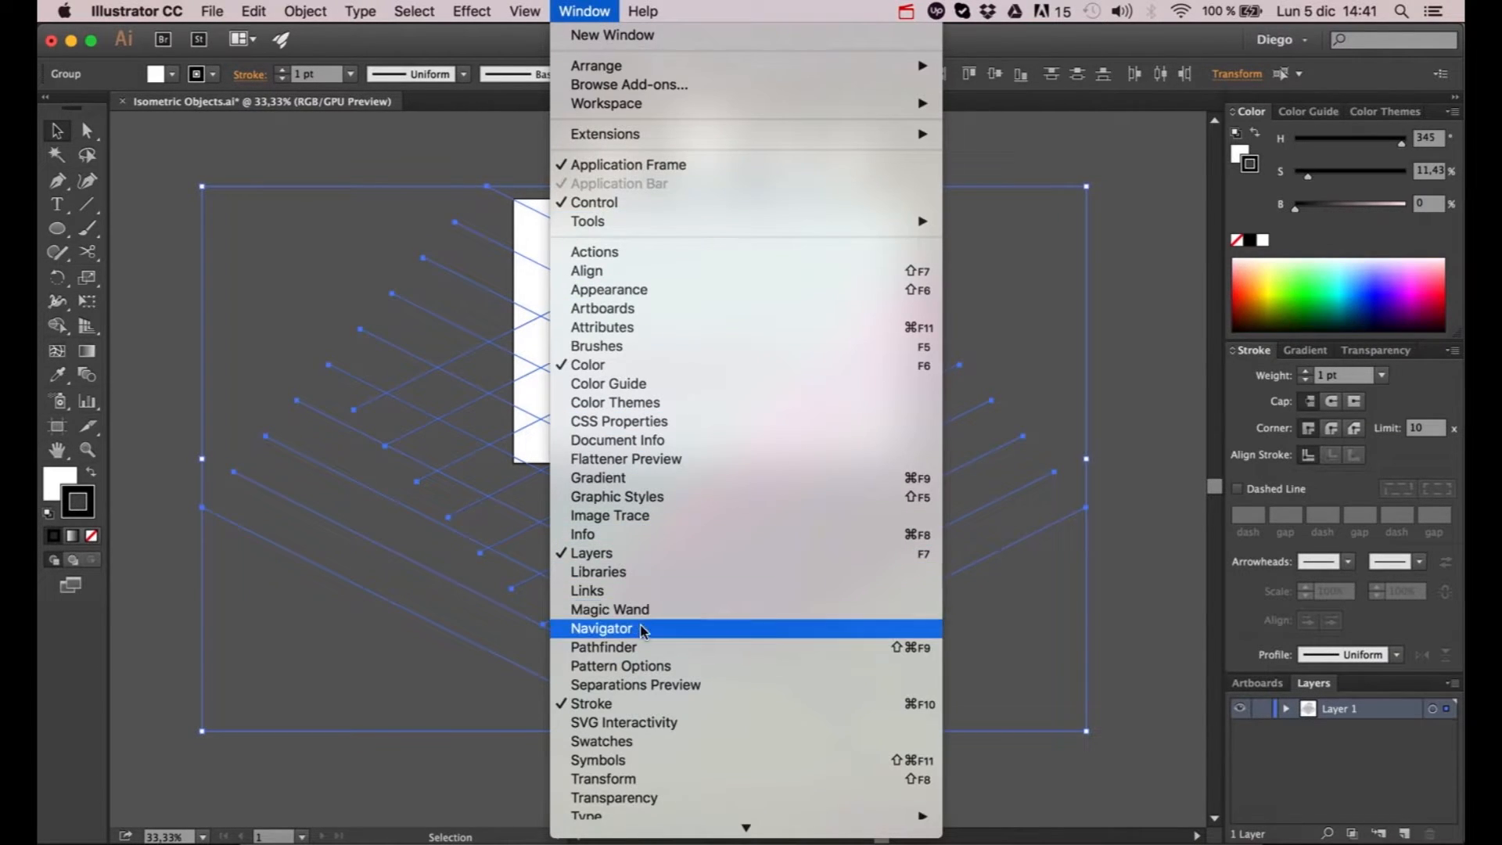
left_click(602, 647)
left_click_drag(922, 144, 969, 139)
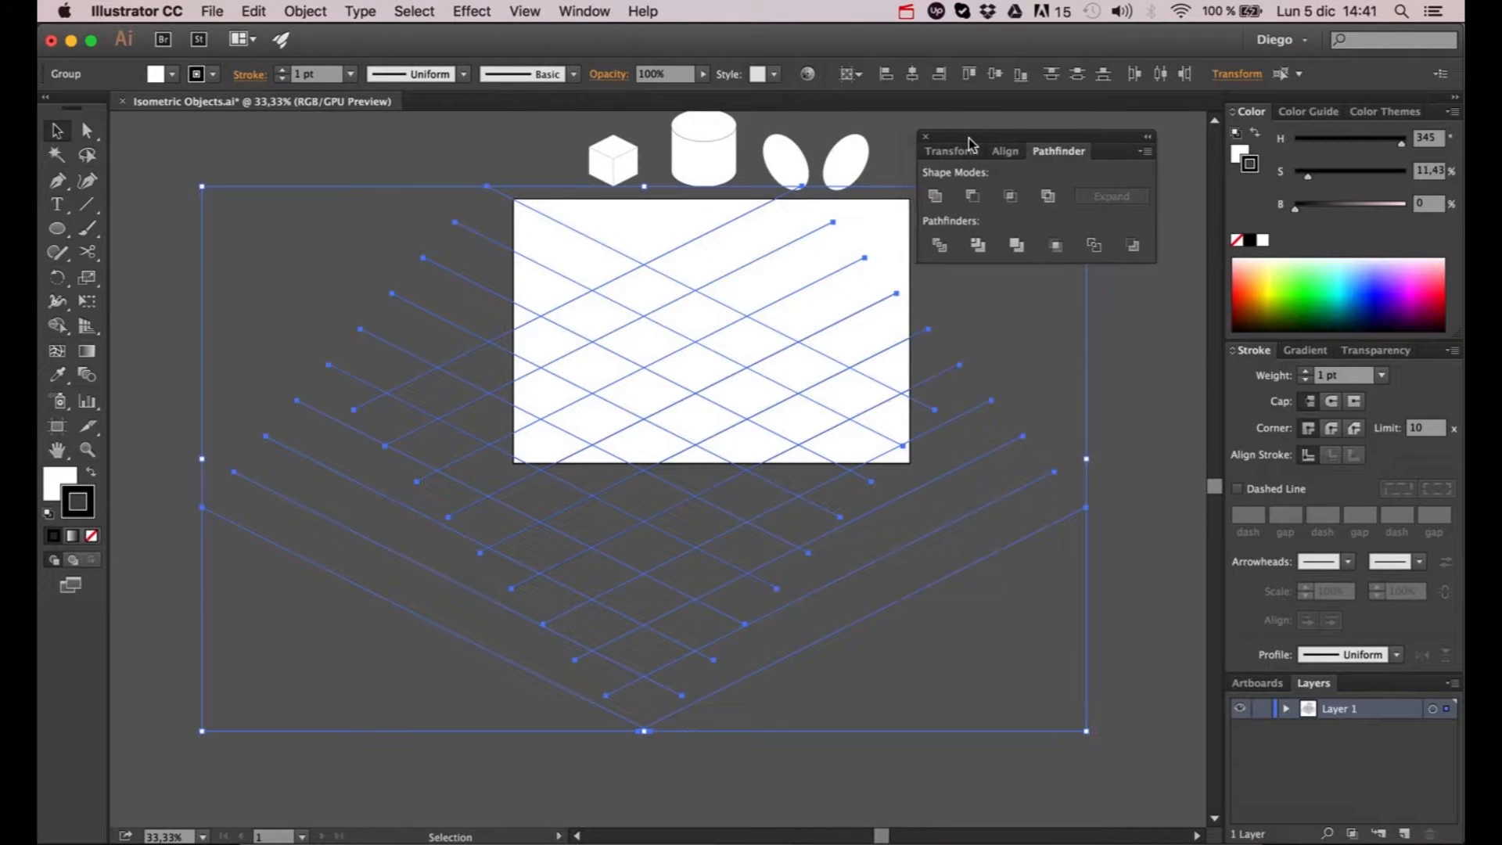
left_click(955, 256)
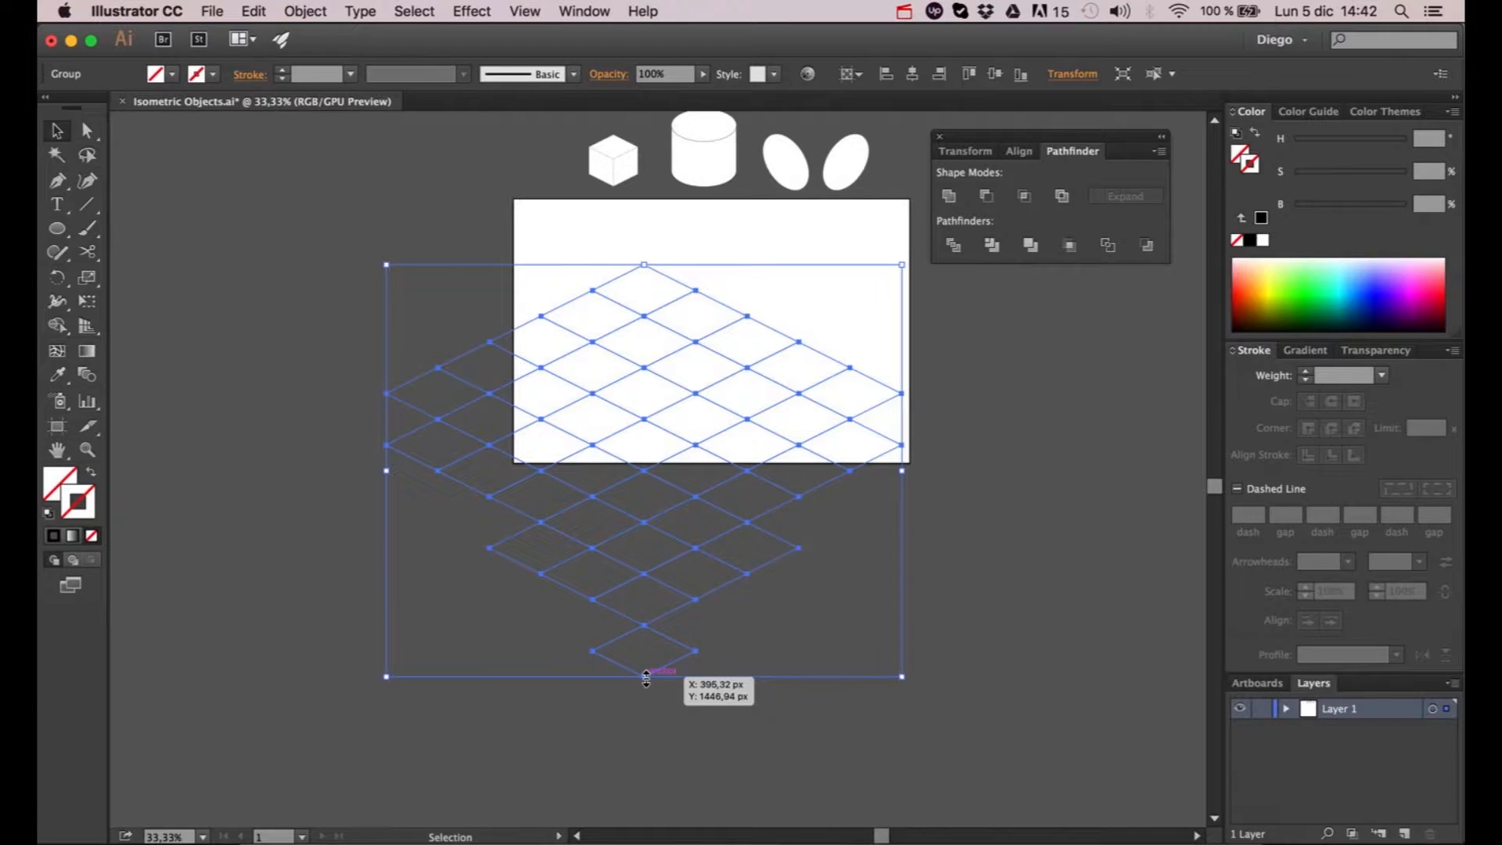
- Give the divided grid a 1 pt stroke and scale it down proportionally to fit inside the artboard
left_click(1305, 374)
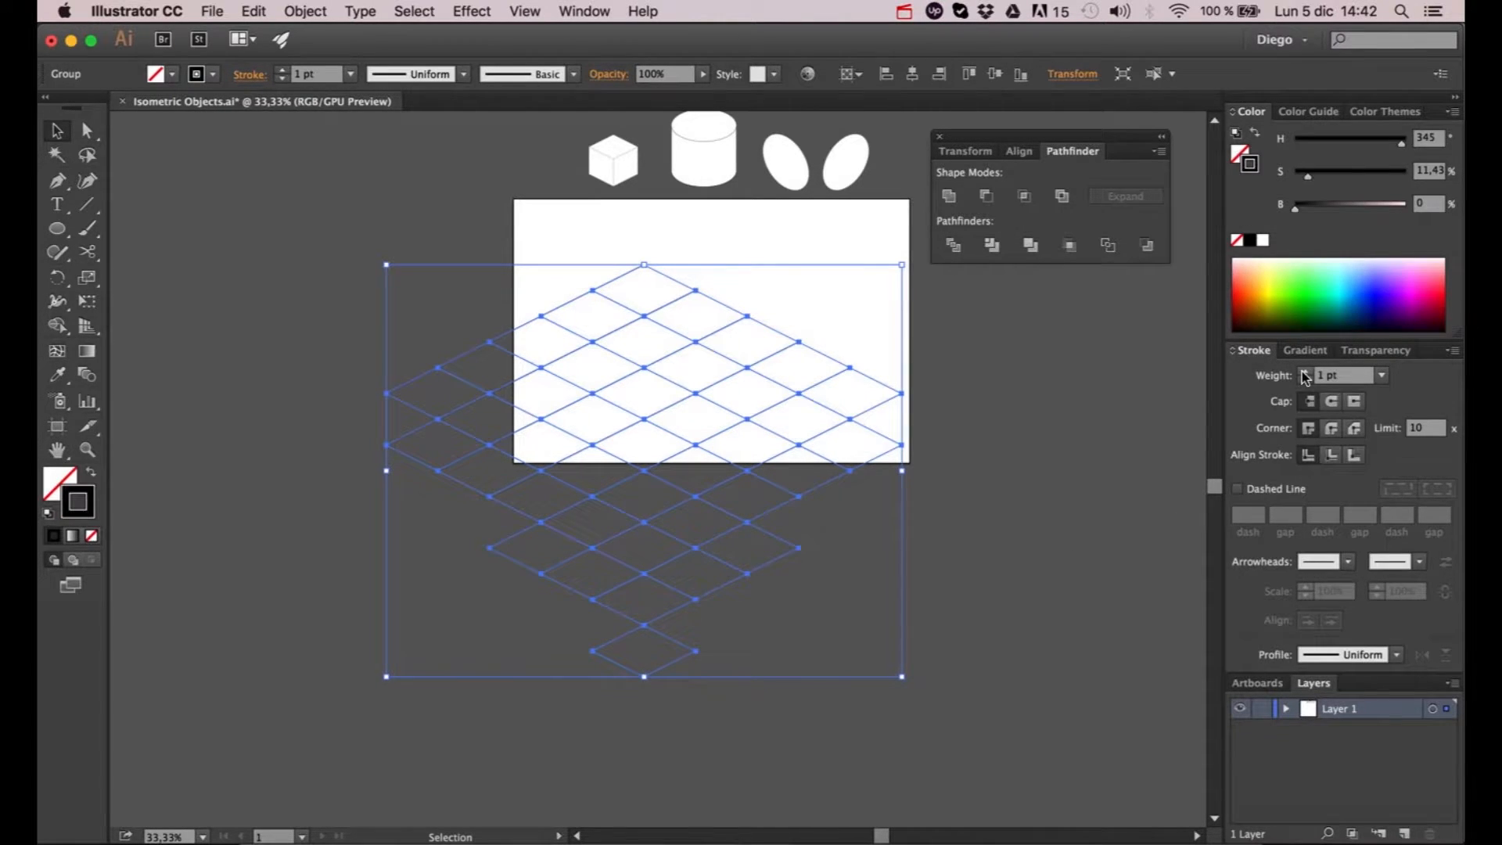
left_click_drag(643, 677, 645, 522)
left_click_drag(650, 311, 710, 238)
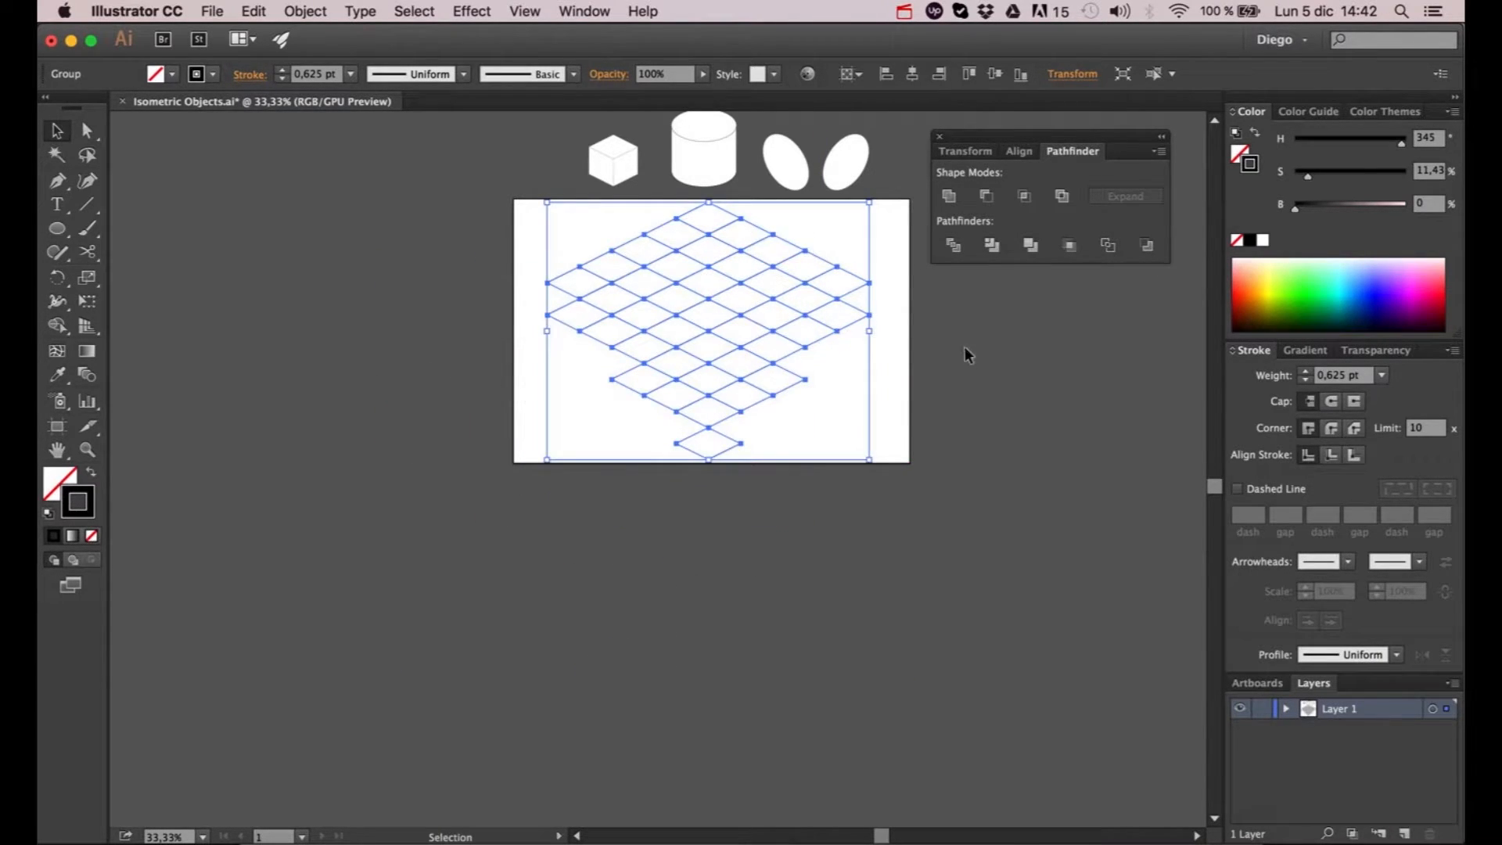
- Enter isolation mode on the grid group and select a single rhombus cell near its centre
left_click(831, 401)
left_click(741, 349)
scroll(709, 304, "up", 1)
scroll(709, 305, "right", 3)
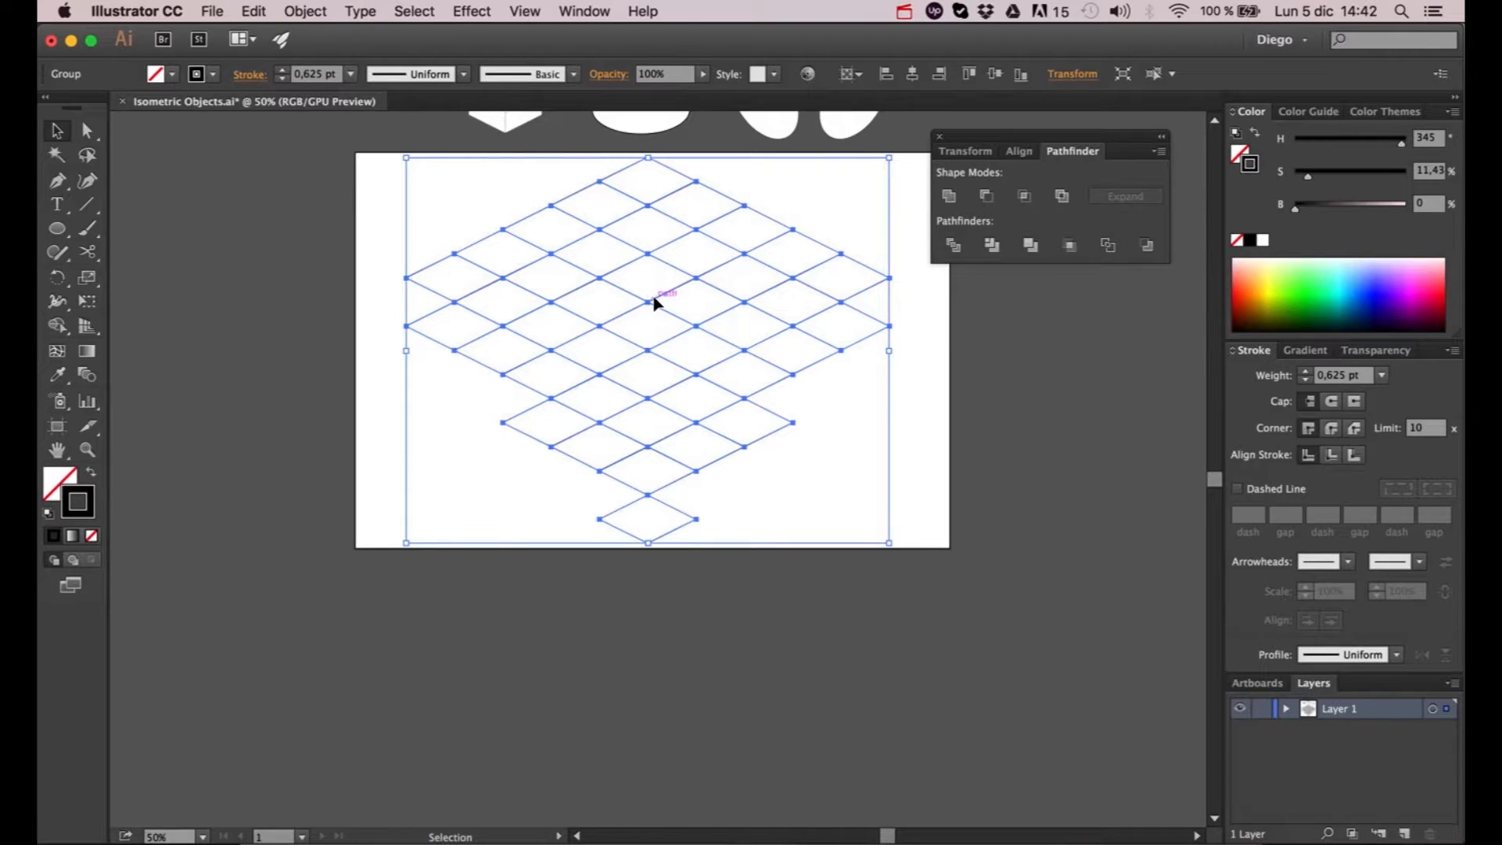
double_click(654, 298)
left_click(654, 298)
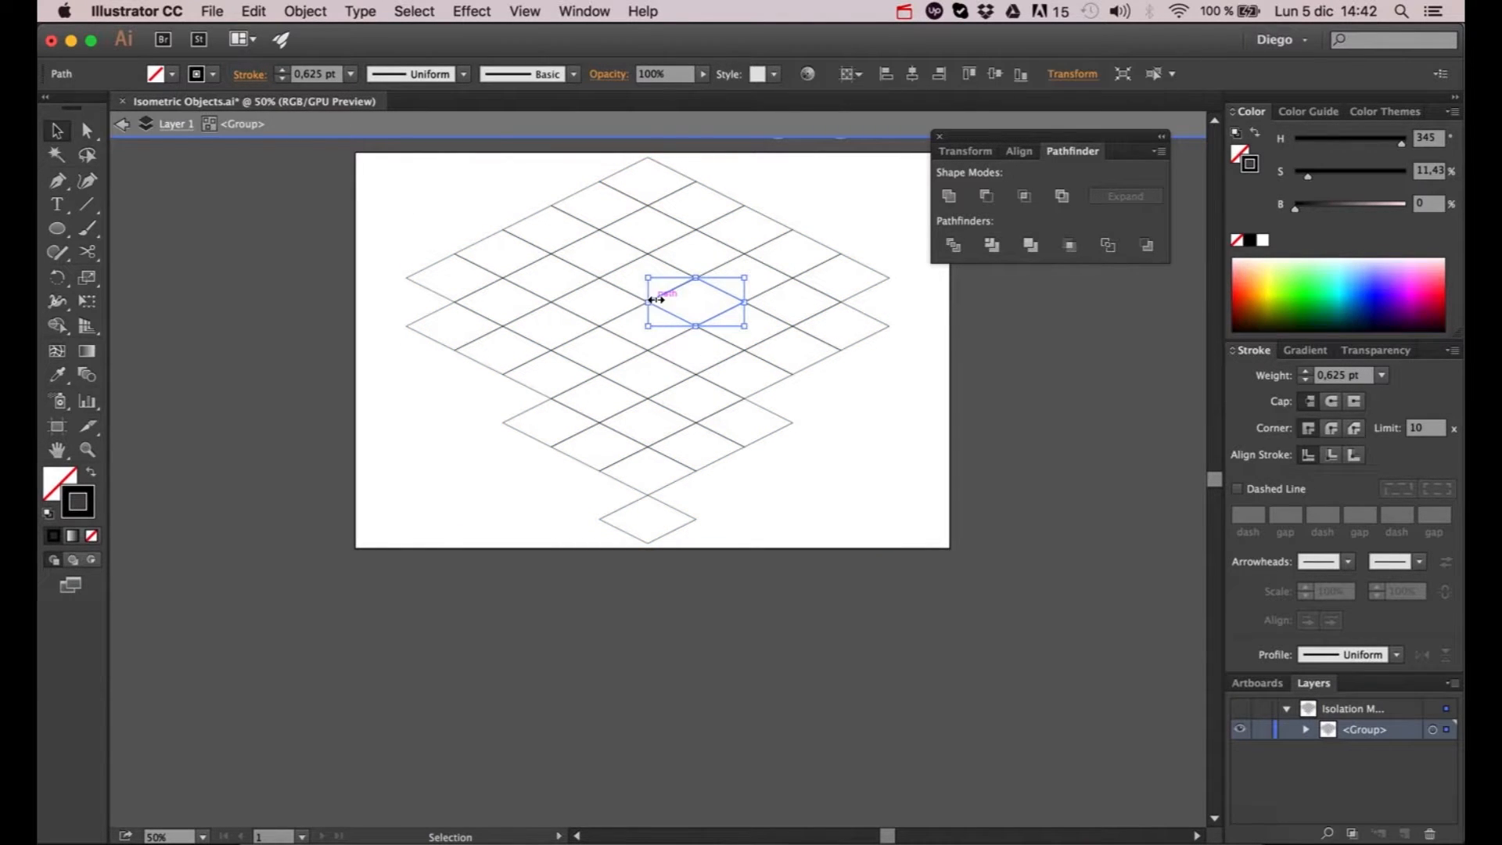
- Duplicate the upper leftmost rhombus cell and snap the copy into the gap at the grid's left corner
left_click(432, 452)
scroll(424, 285, "up", 2)
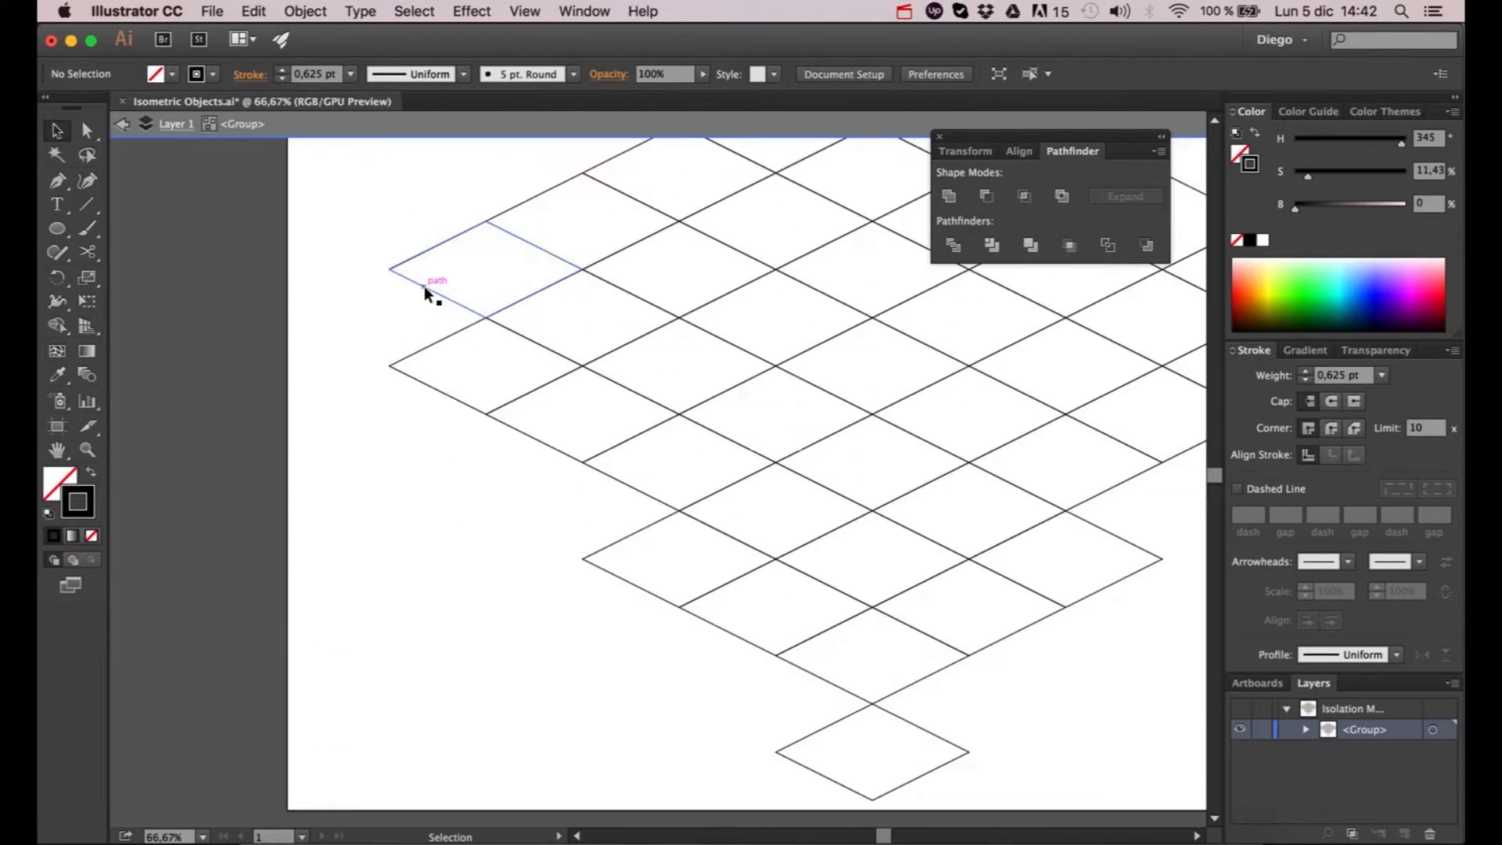
left_click(426, 289)
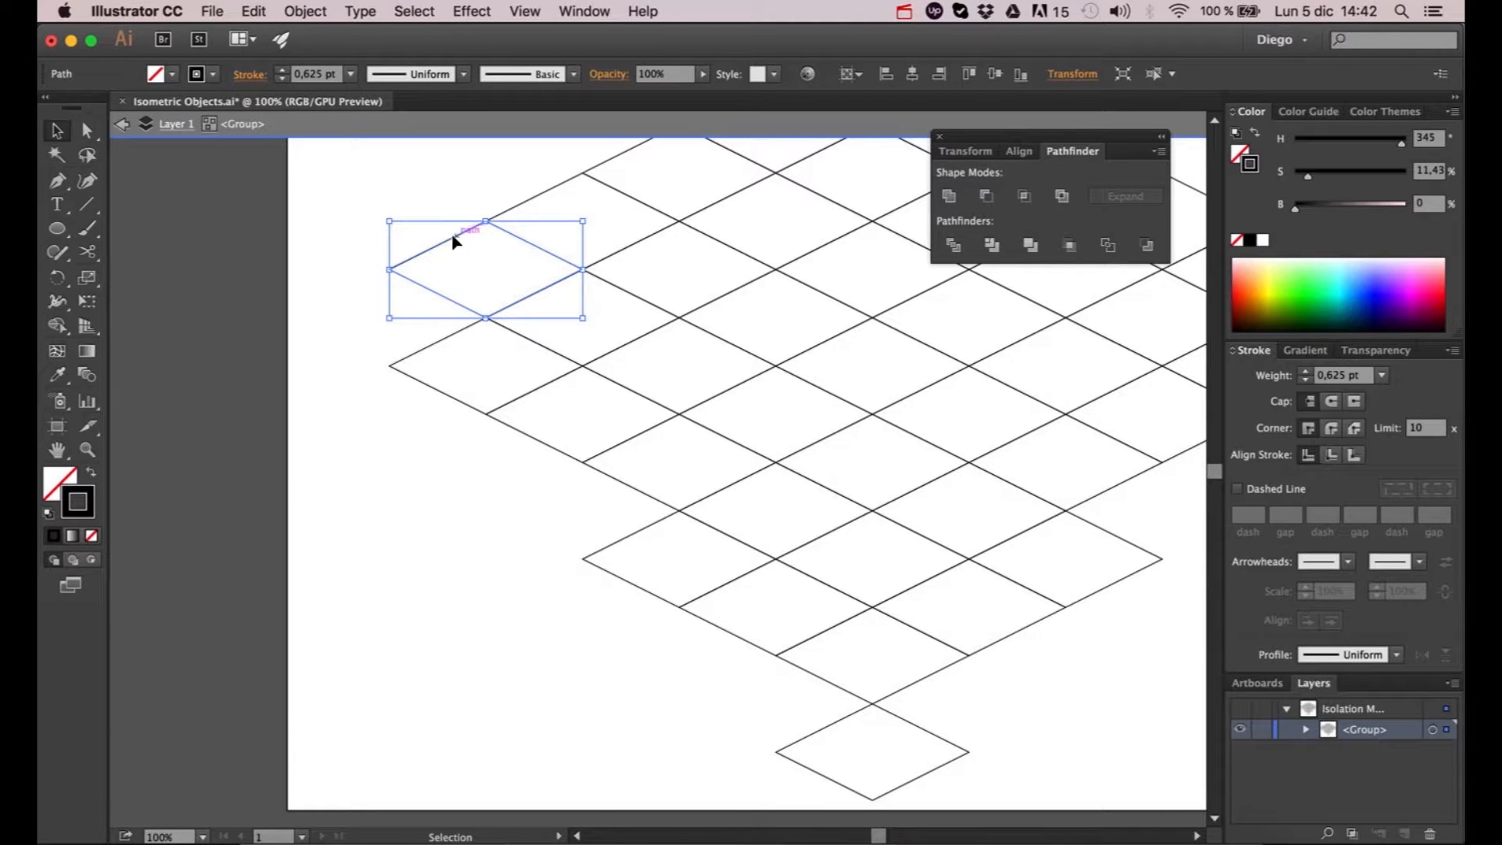
left_click_drag(455, 238, 488, 266)
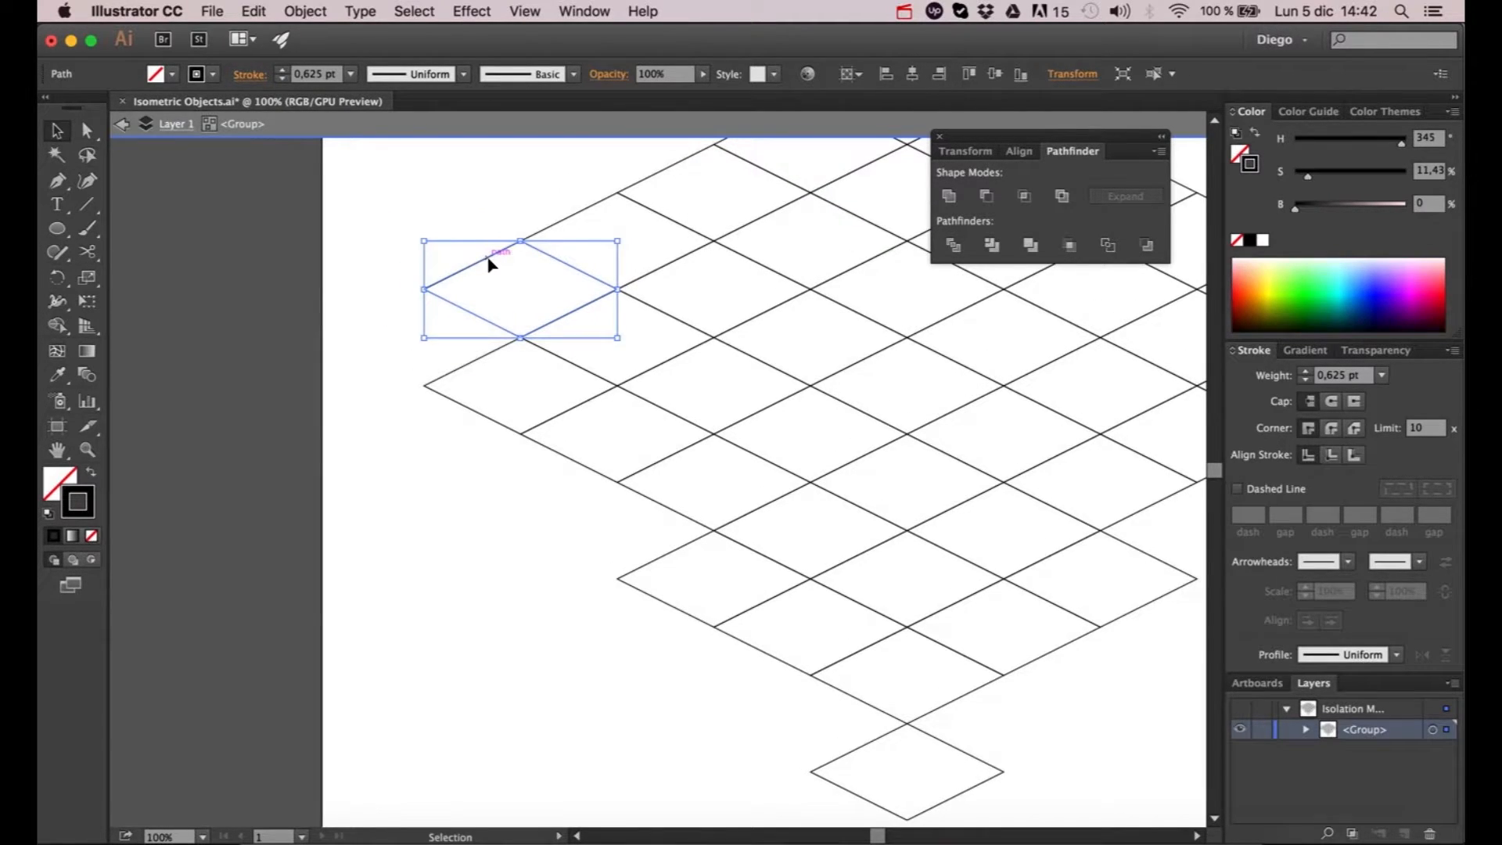
left_click_drag(485, 258, 392, 311)
left_click(359, 446)
- Delete the detached bottom cell and the incomplete outer cells along the grid's lower edges
key("space")
left_click_drag(461, 532, 305, 415)
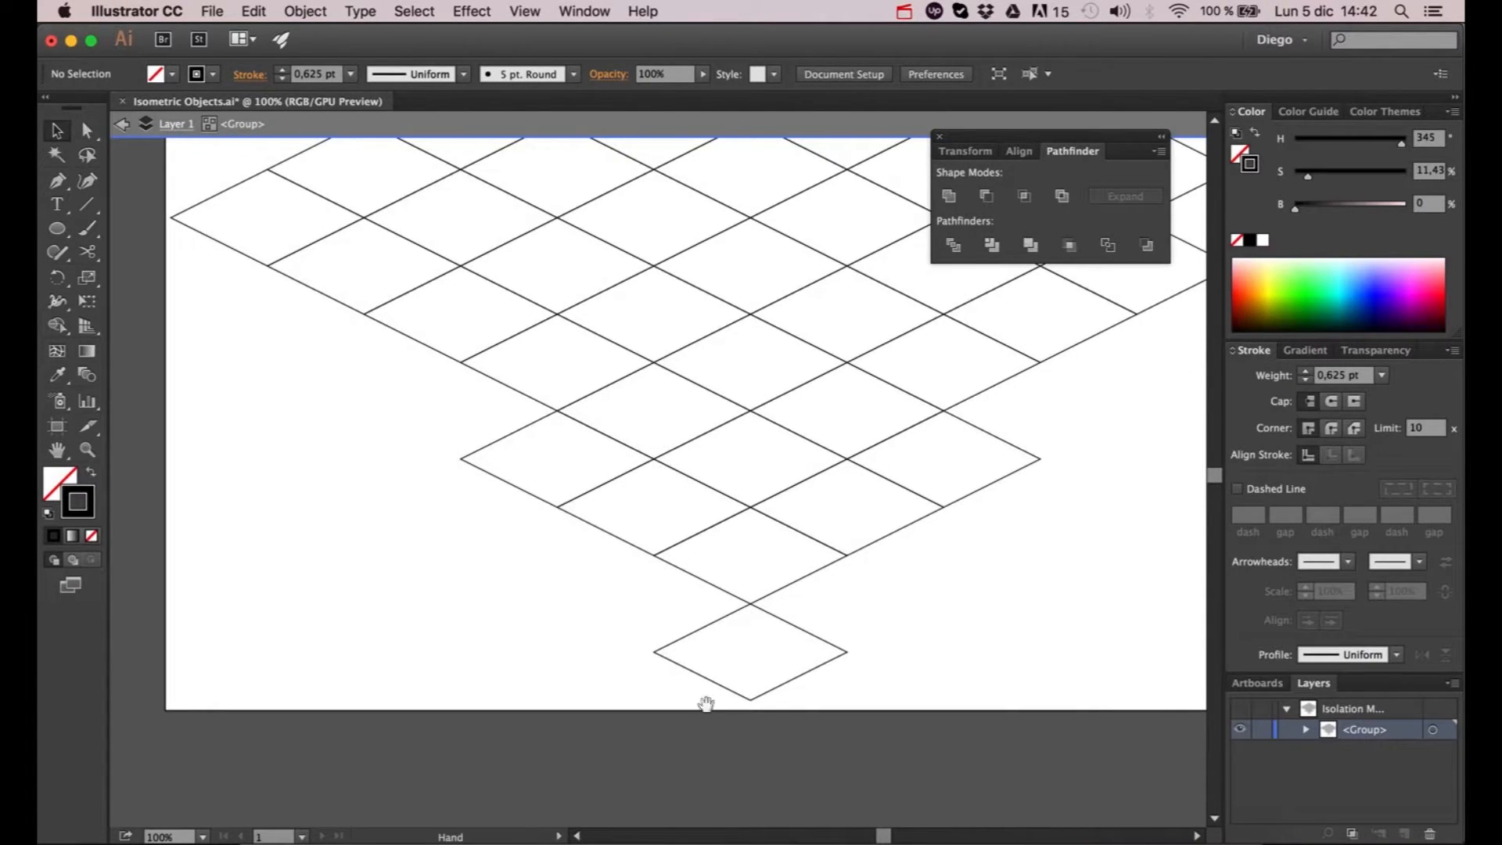
left_click(793, 628)
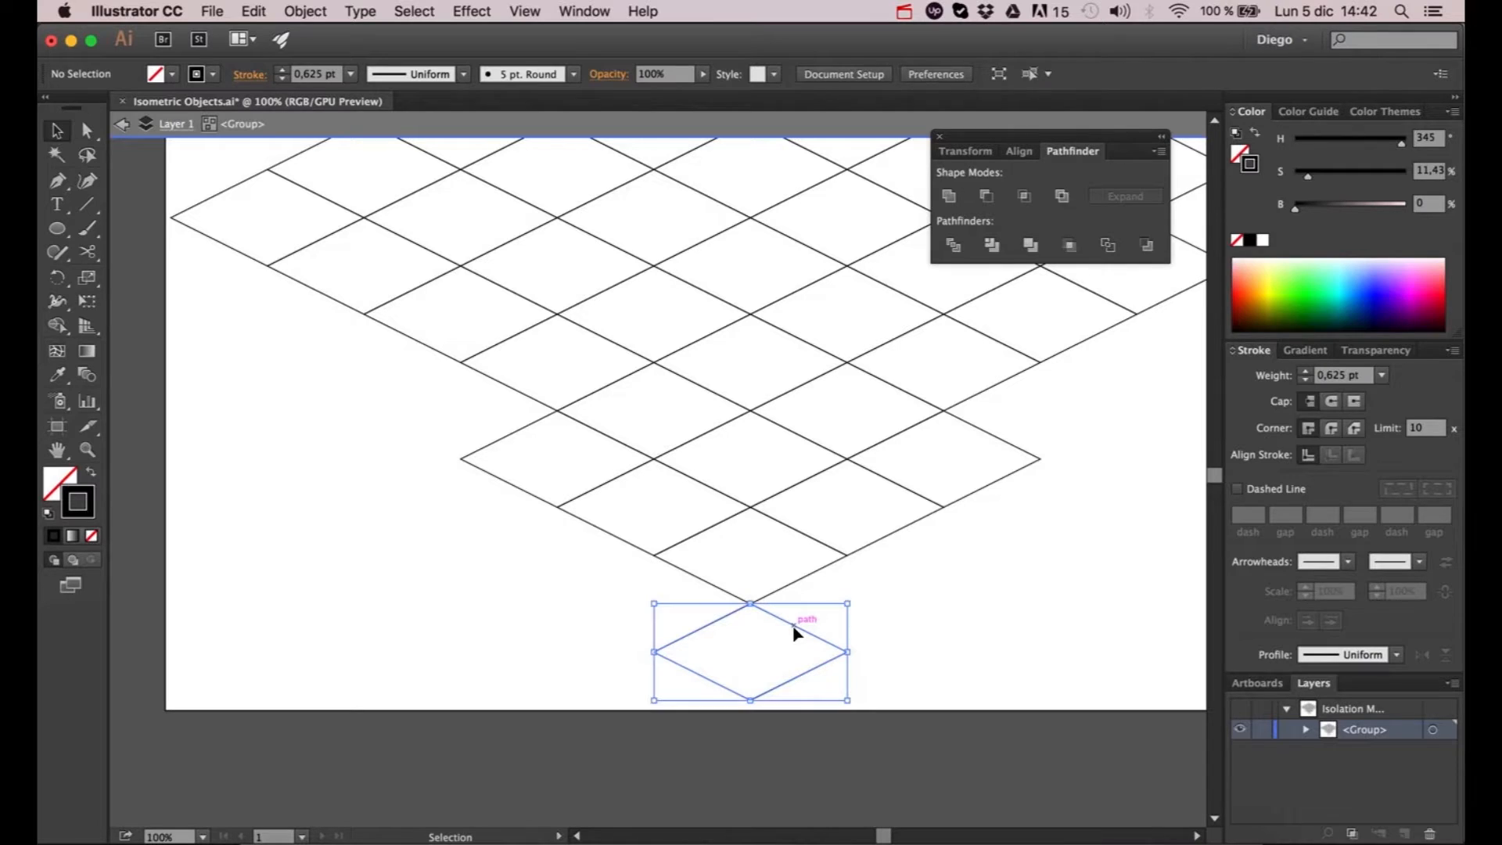
key("Delete")
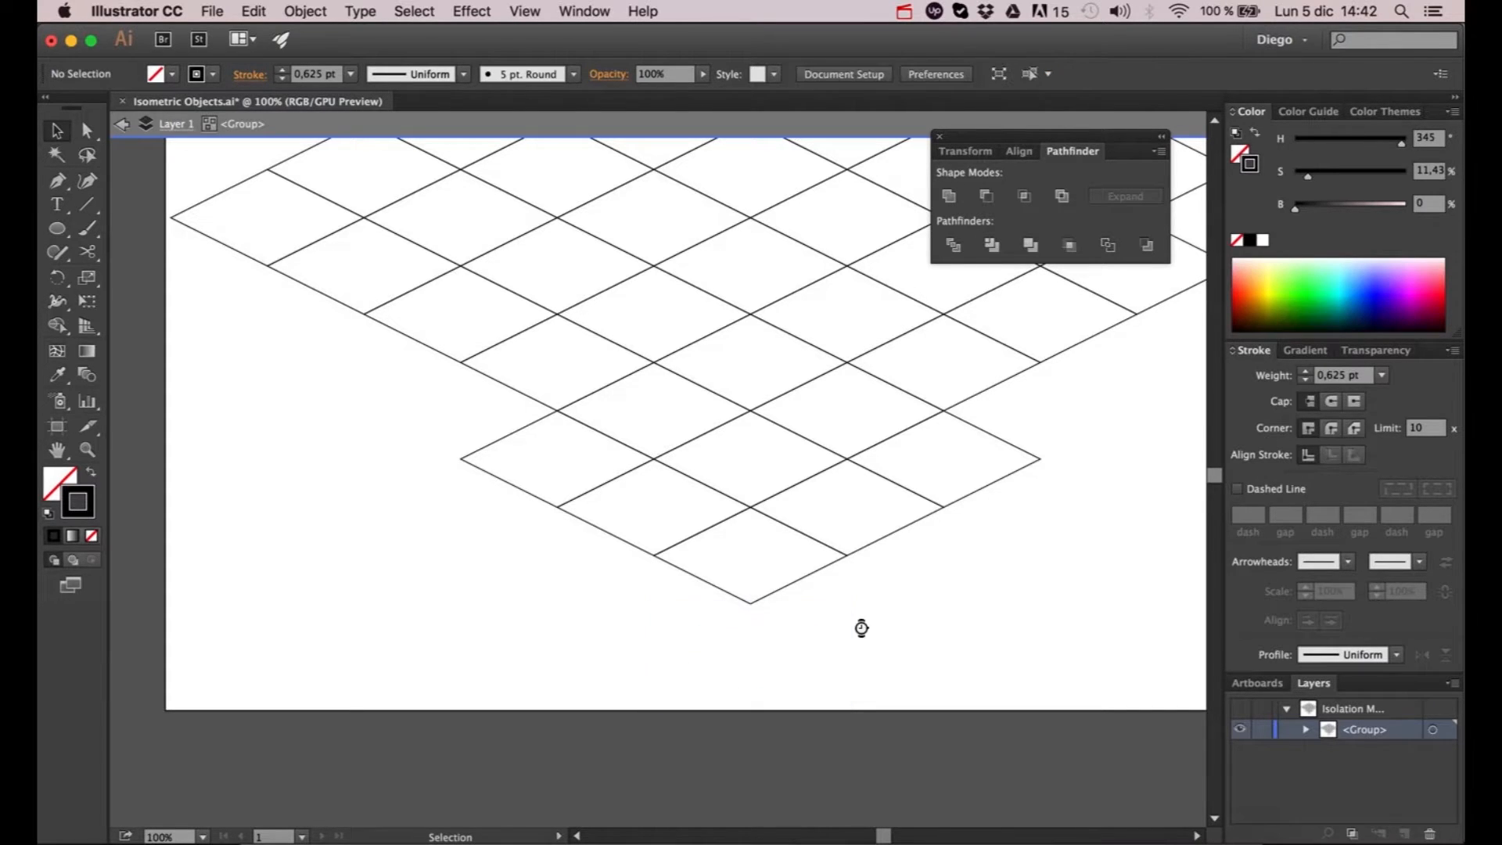
left_click_drag(566, 485, 590, 481)
key("Delete")
left_click_drag(733, 630, 756, 585)
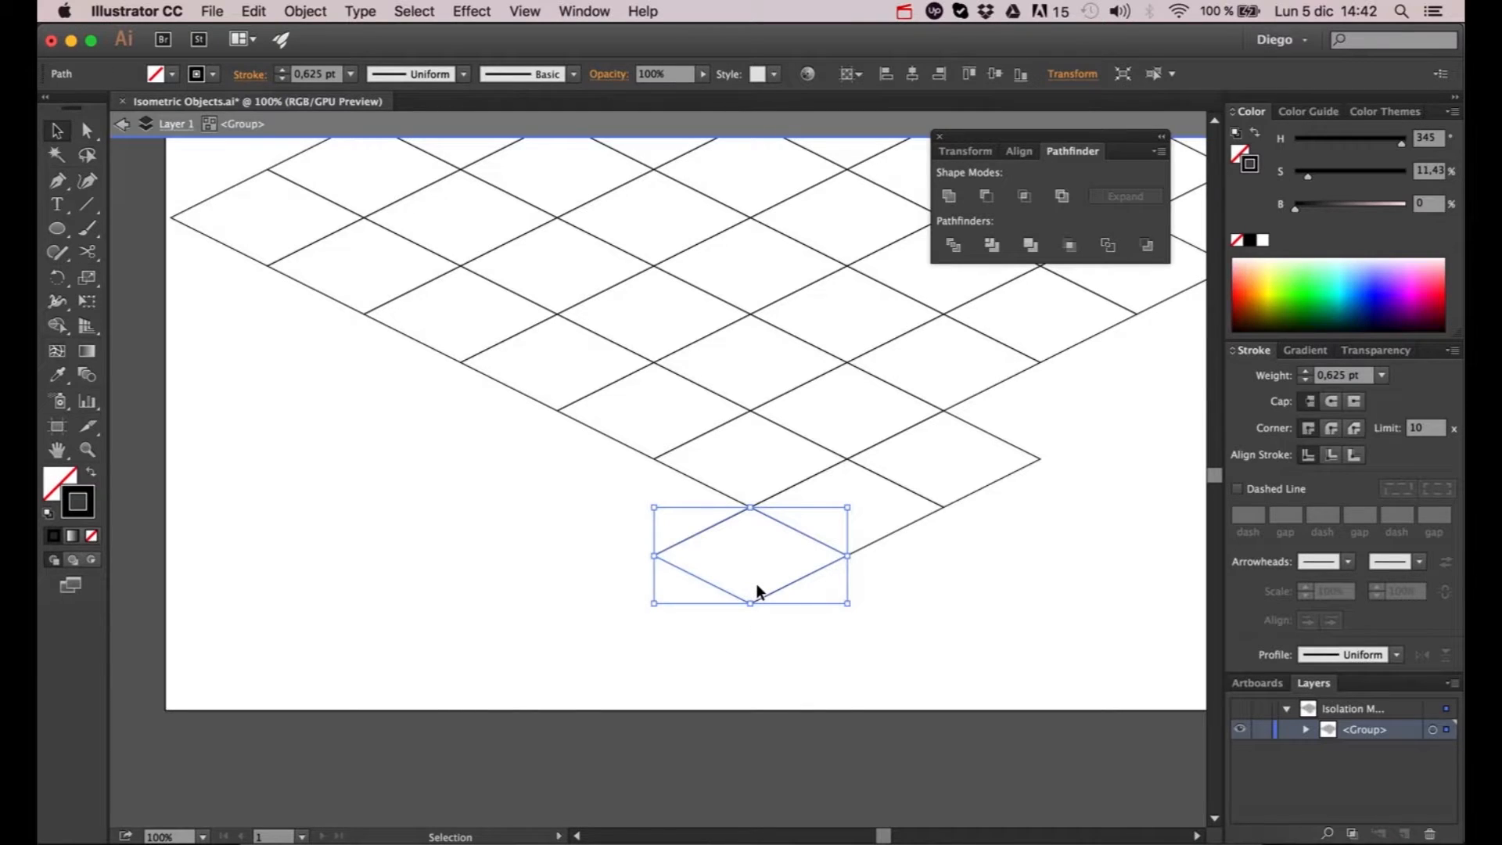
key("Delete")
left_click_drag(924, 498, 924, 498)
key("Delete")
- Duplicate the upper rightmost rhombus cell into the gap at the grid's right corner and exit isolation mode
scroll(951, 545, "down", 2)
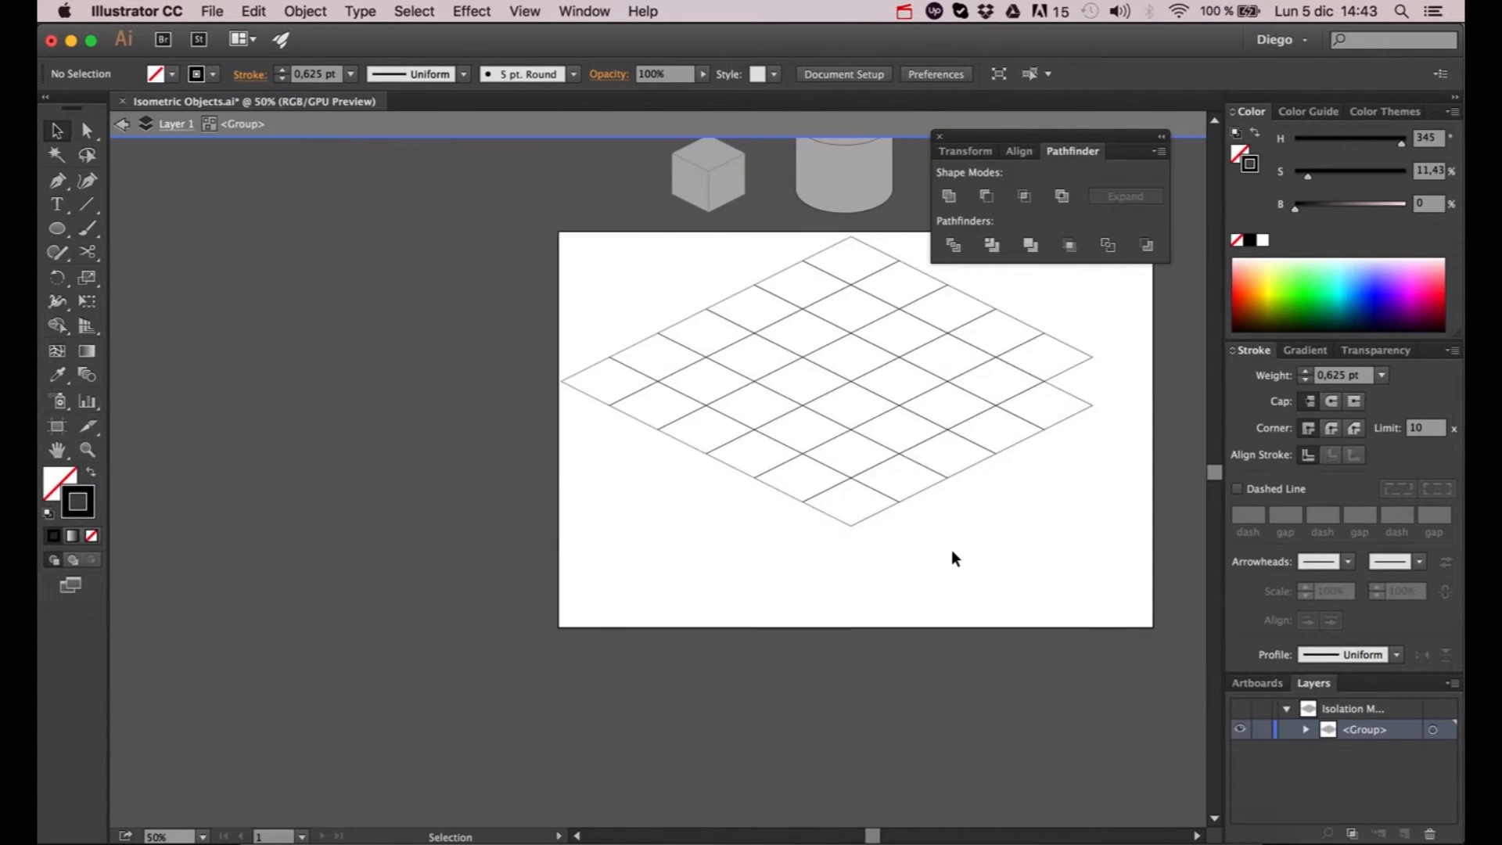
scroll(951, 549, "up", 4)
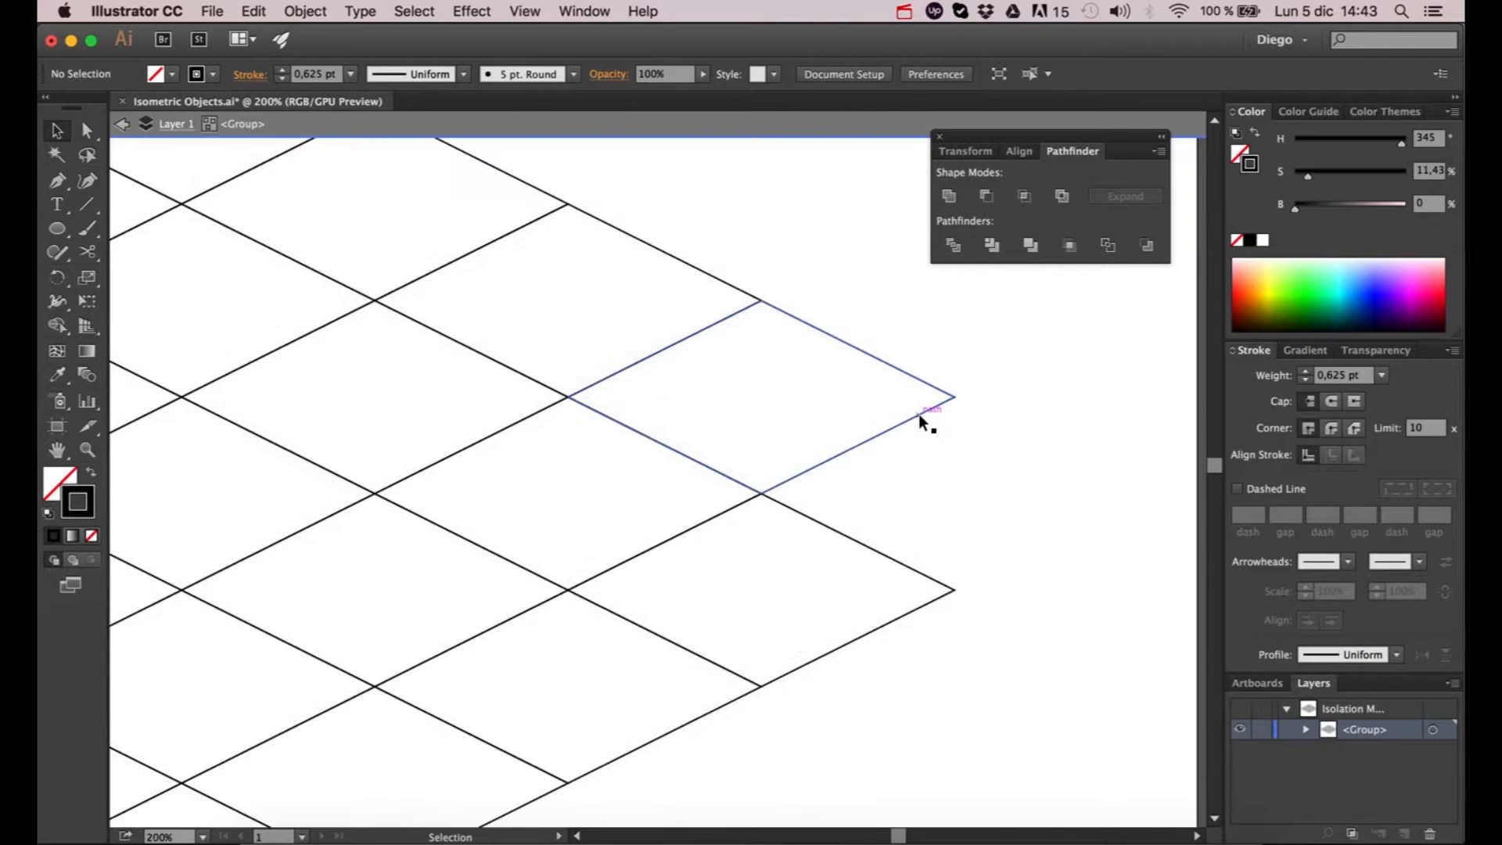
left_click(919, 415)
left_click_drag(905, 429, 1095, 515)
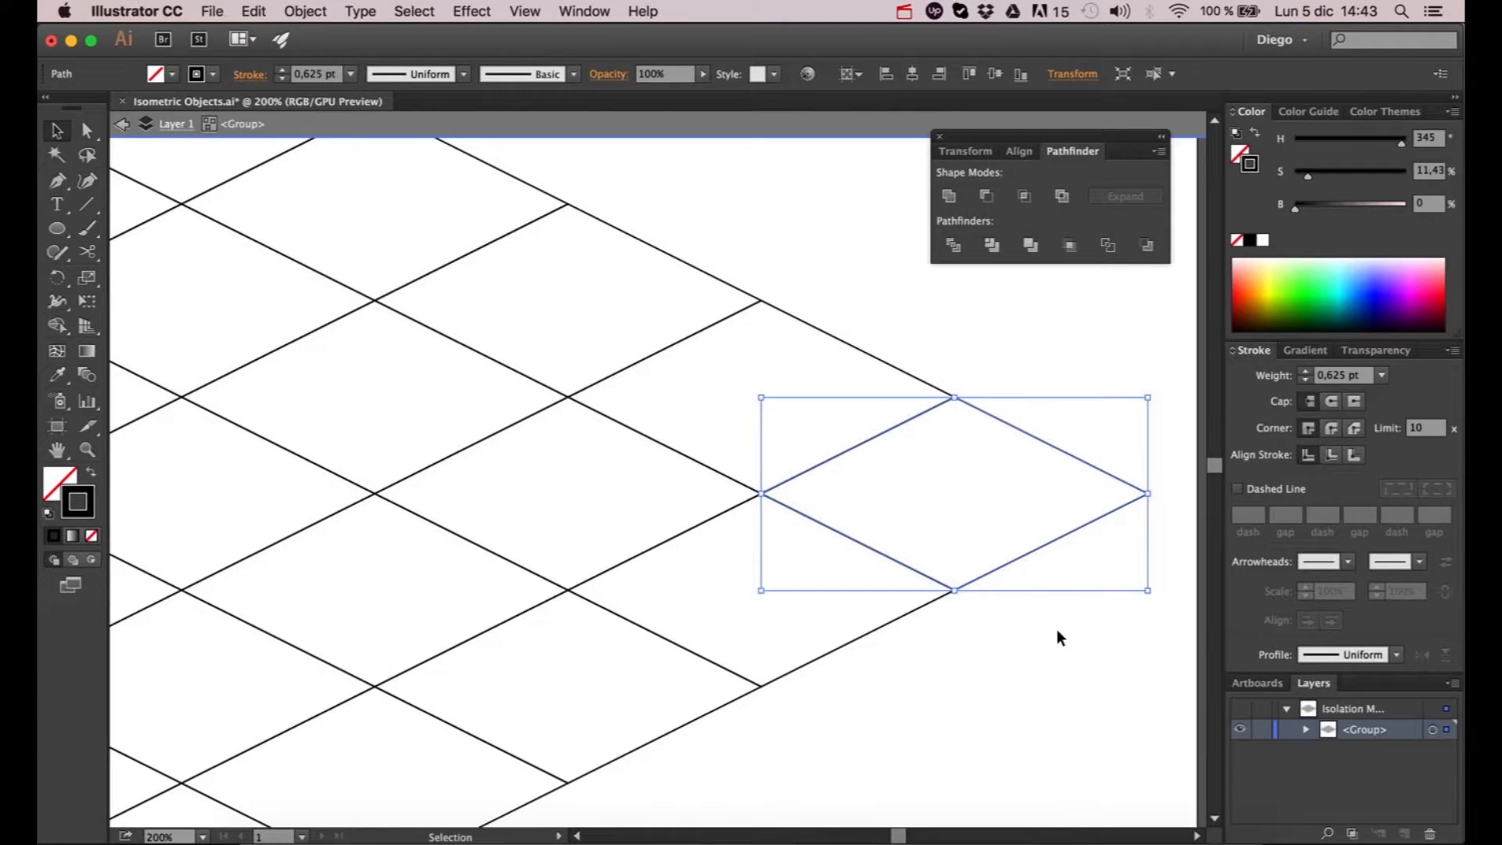
left_click(1056, 628)
scroll(1045, 632, "down", 1)
scroll(1039, 633, "down", 3)
scroll(968, 710, "down", 2)
scroll(969, 710, "left", 1)
left_click_drag(545, 401, 546, 454)
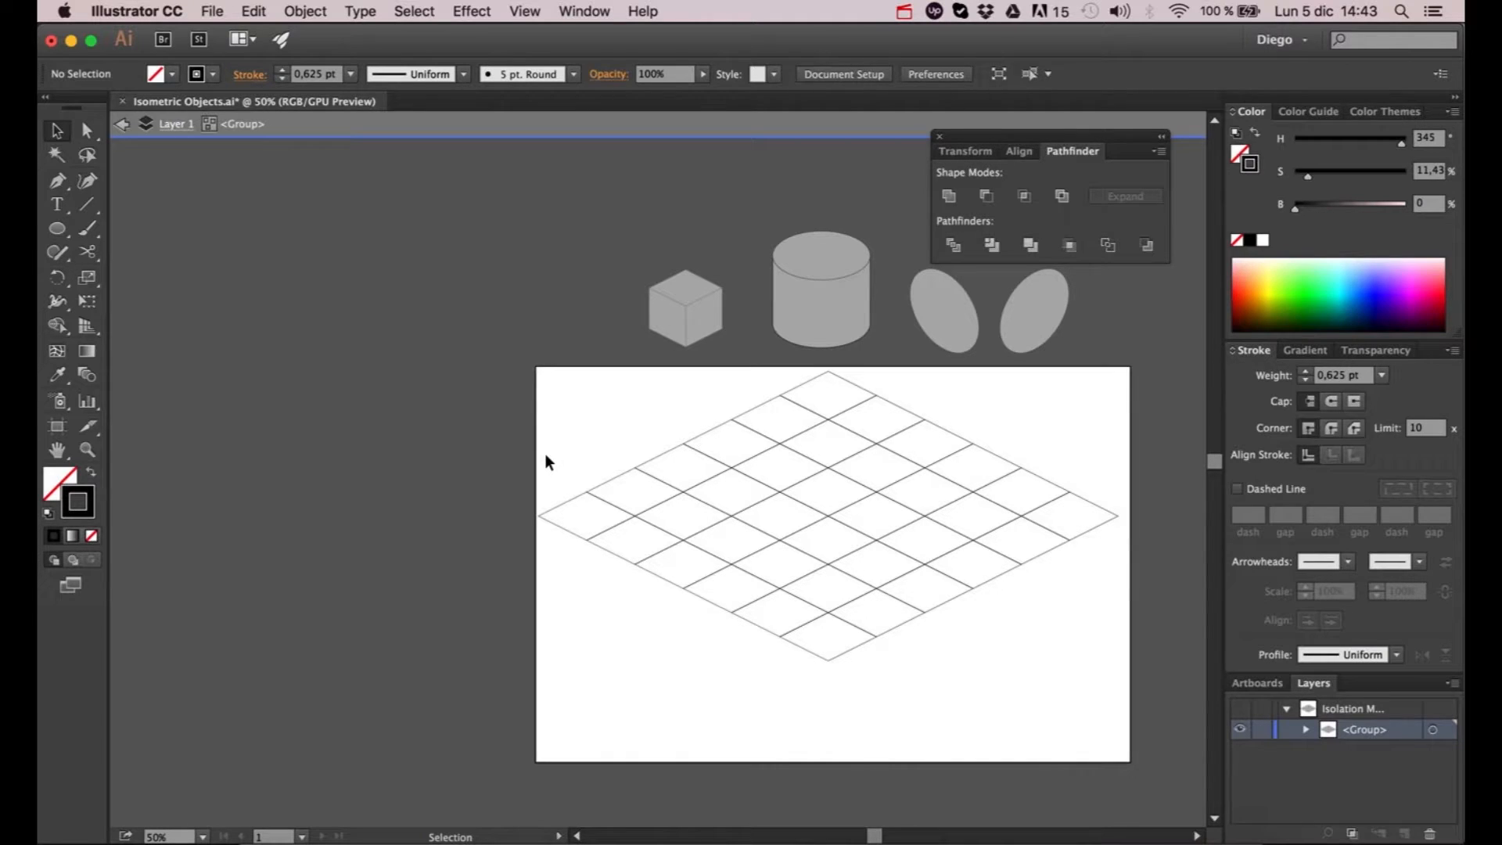
double_click(545, 455)
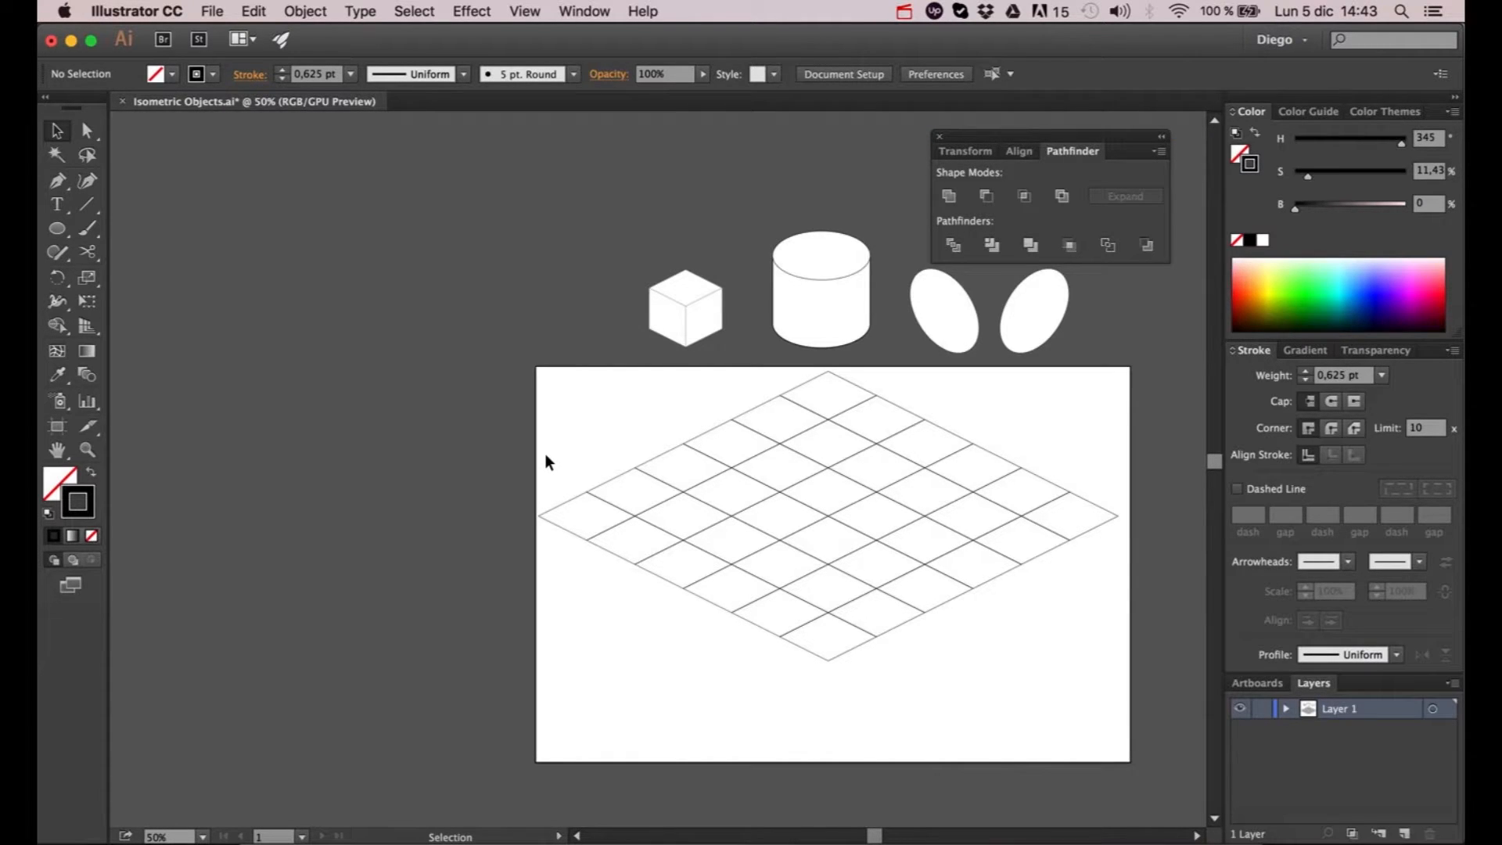
- Scale the grid group up proportionally so it extends beyond both sides of the artboard
left_click(692, 487)
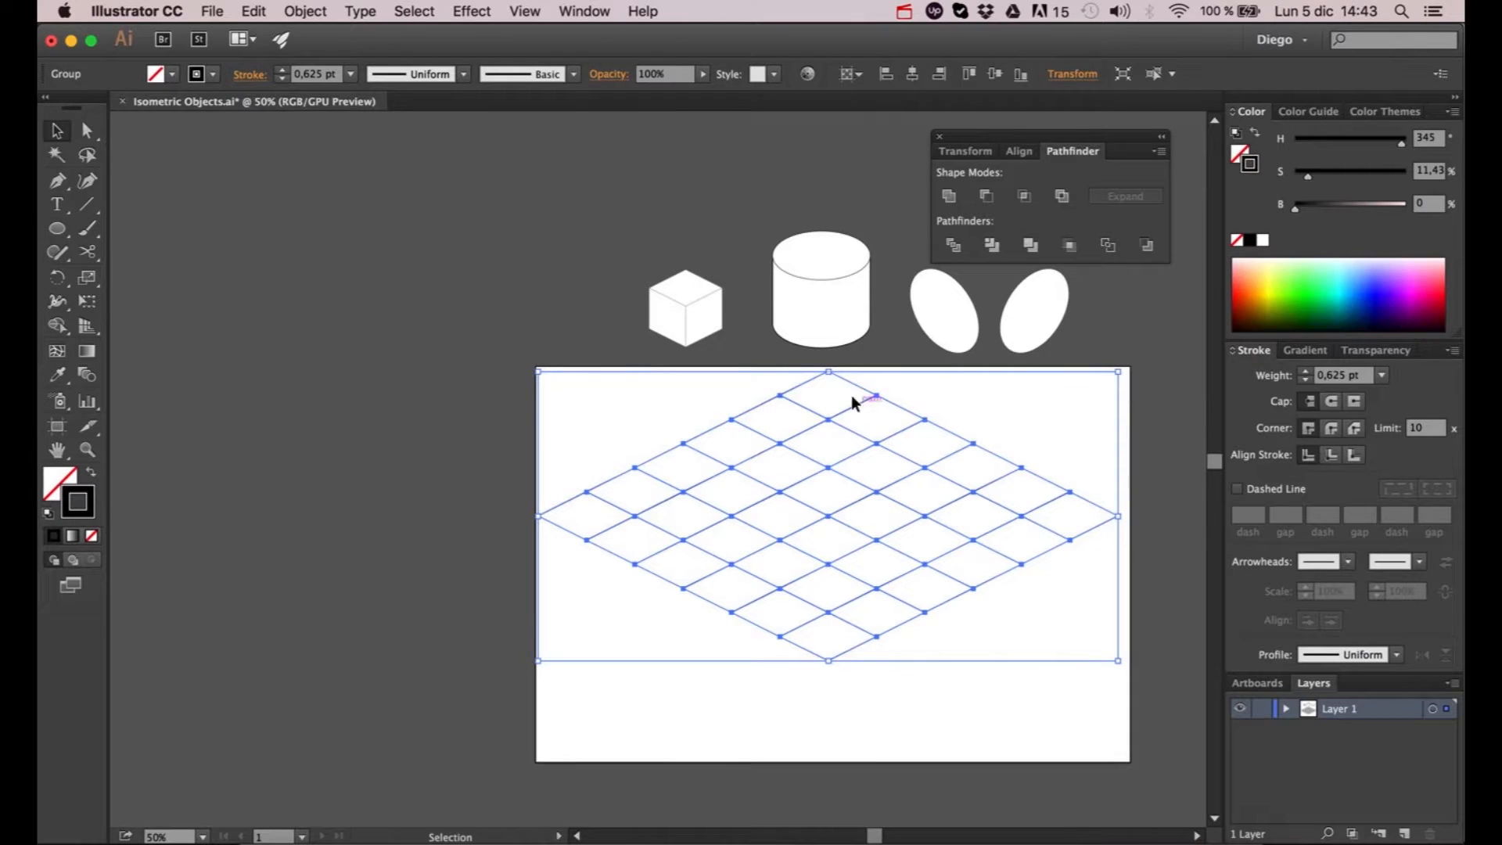
key("space")
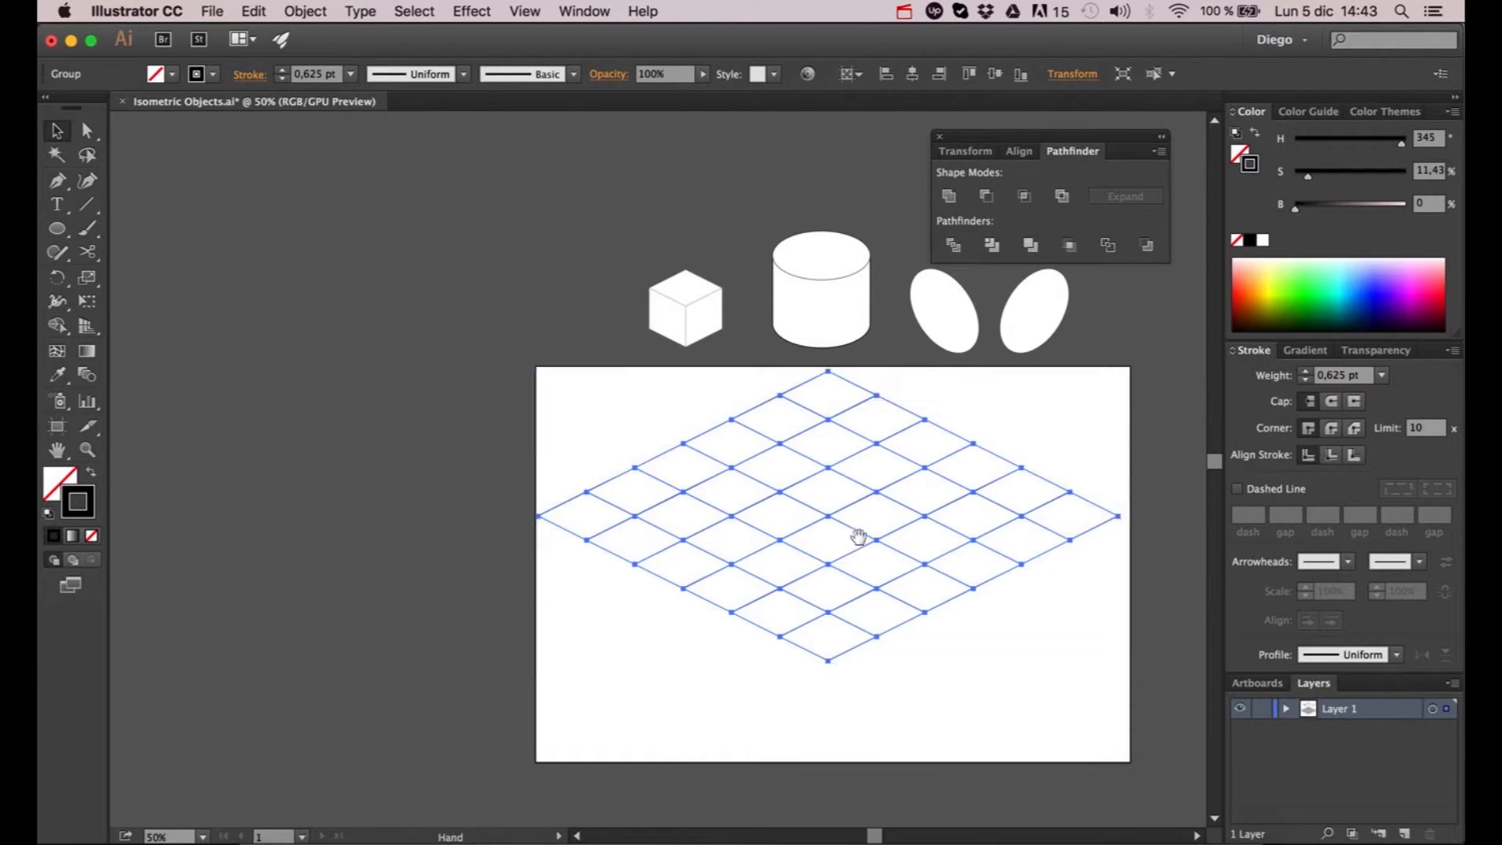
left_click_drag(862, 561, 838, 518)
left_click_drag(804, 618, 807, 761)
left_click(878, 774)
key("space")
left_click_drag(924, 767, 880, 711)
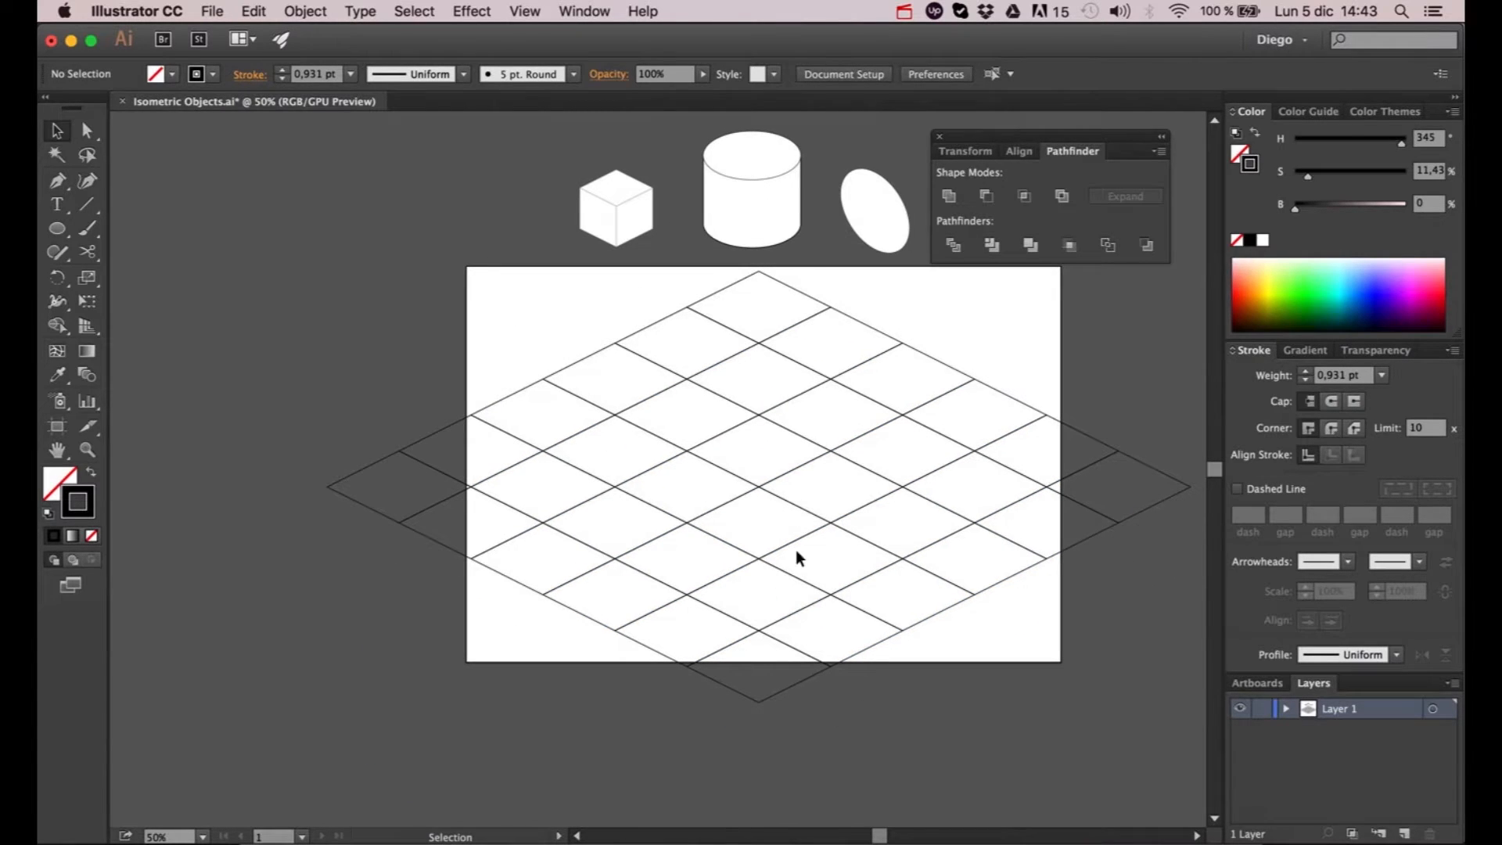
- Scale the grid group down proportionally so it fits inside the upper part of the artboard
left_click(798, 612)
left_click_drag(764, 704, 754, 483)
scroll(782, 352, "left", 2)
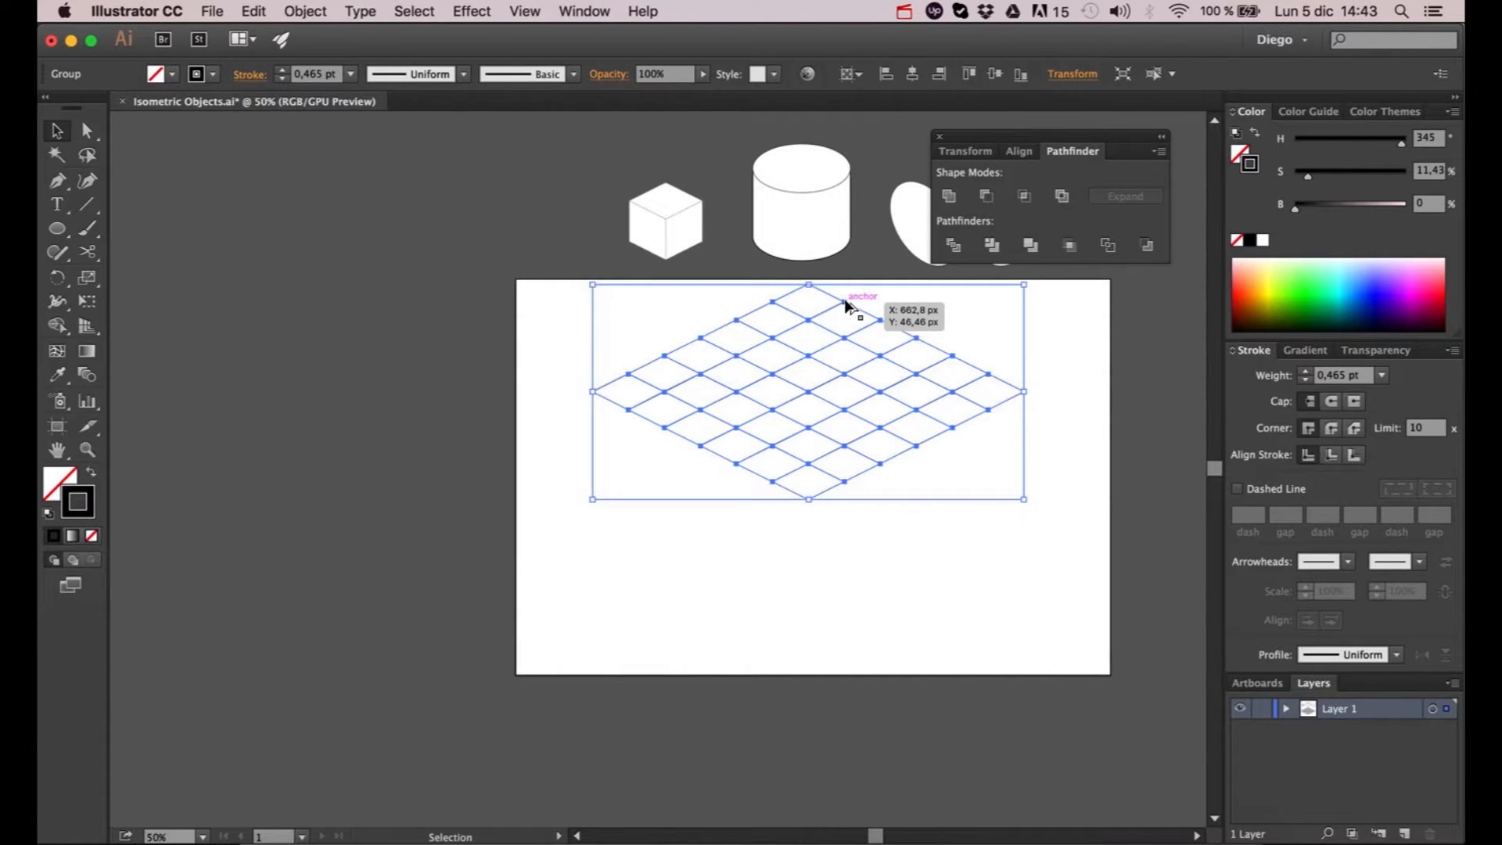
- Duplicate the grid three times, snapping the copies edge to edge into a two-by-two rhombus
left_click_drag(847, 305, 1029, 496)
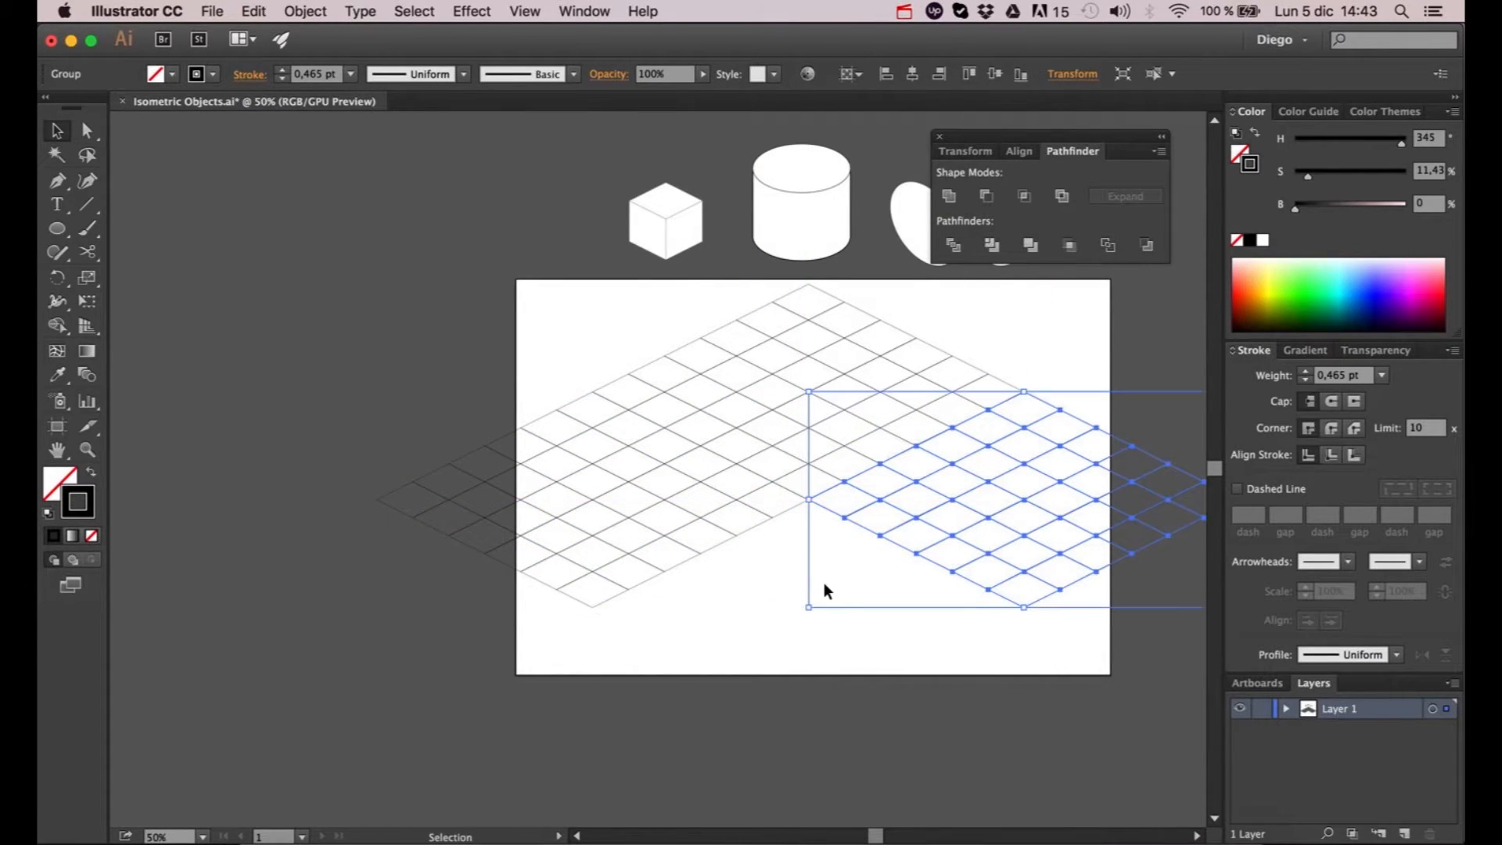
left_click(822, 589)
left_click_drag(824, 589, 843, 525)
left_click_drag(811, 345, 828, 543)
left_click(1065, 672)
left_click_drag(995, 650, 967, 640)
- Select all four grid pieces and group them into one grid
key("super+minus")
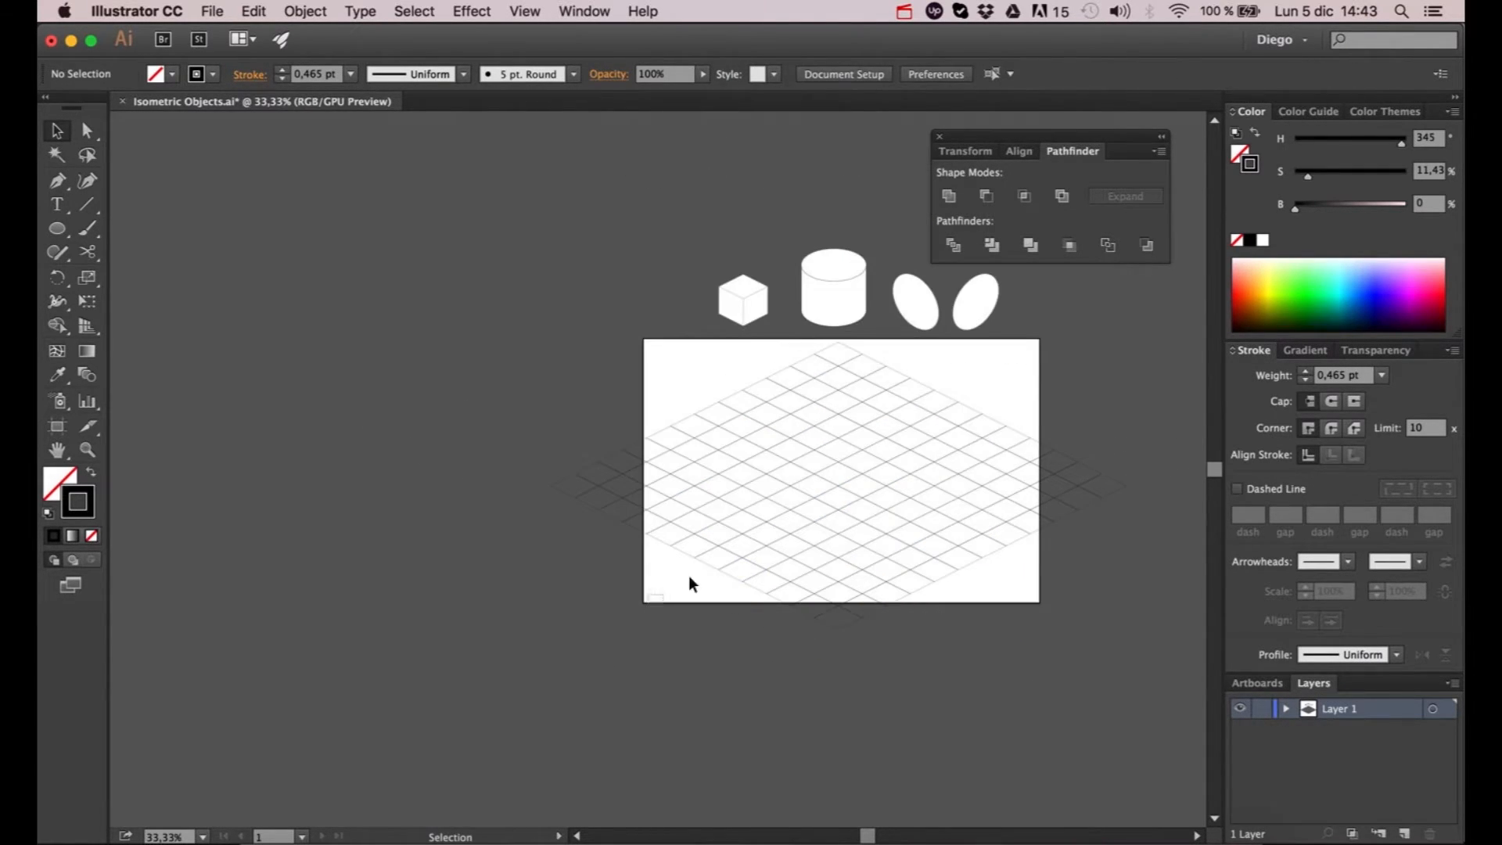
left_click_drag(688, 576, 987, 430)
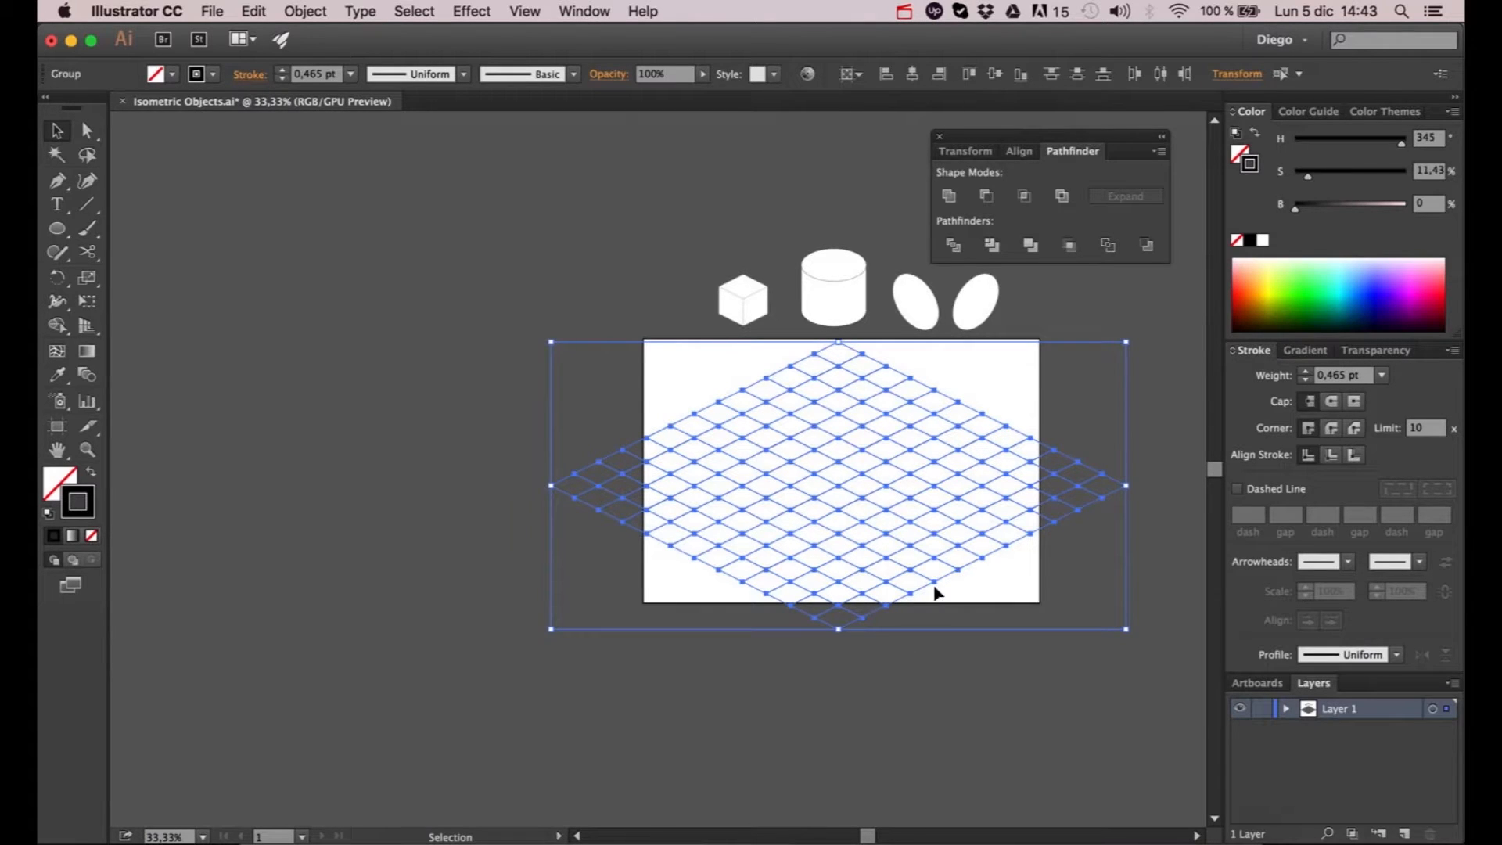
key("super+g")
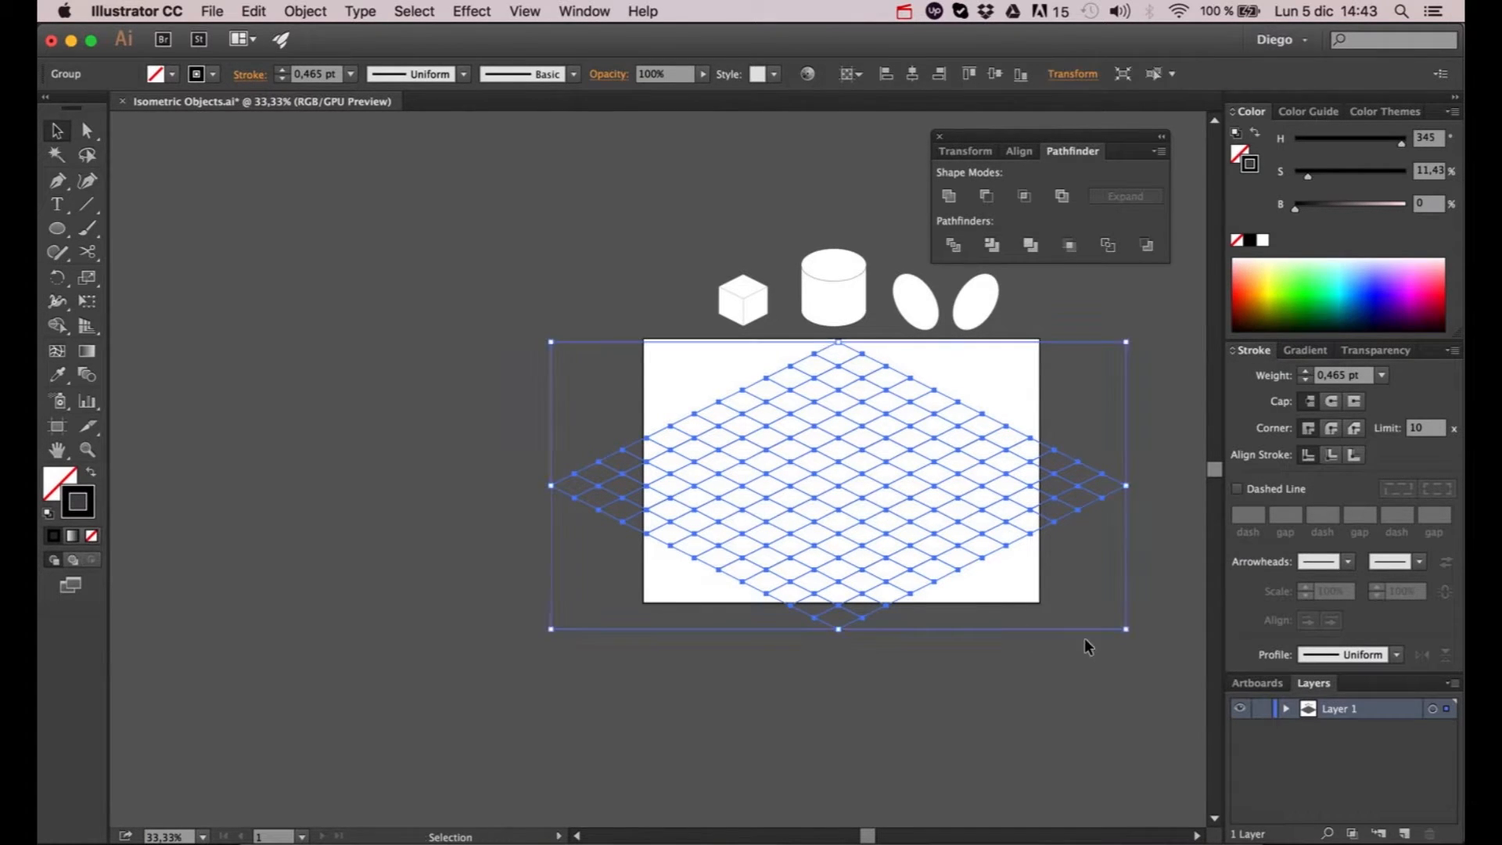
- Scale the combined grid down proportionally to about half its size, towards its upper-left corner
mouse_move(1124, 628)
left_mouse_down()
mouse_move(975, 529)
mouse_move(909, 521)
mouse_move(819, 477)
left_mouse_up()
key("super+plus")
key("super+plus")
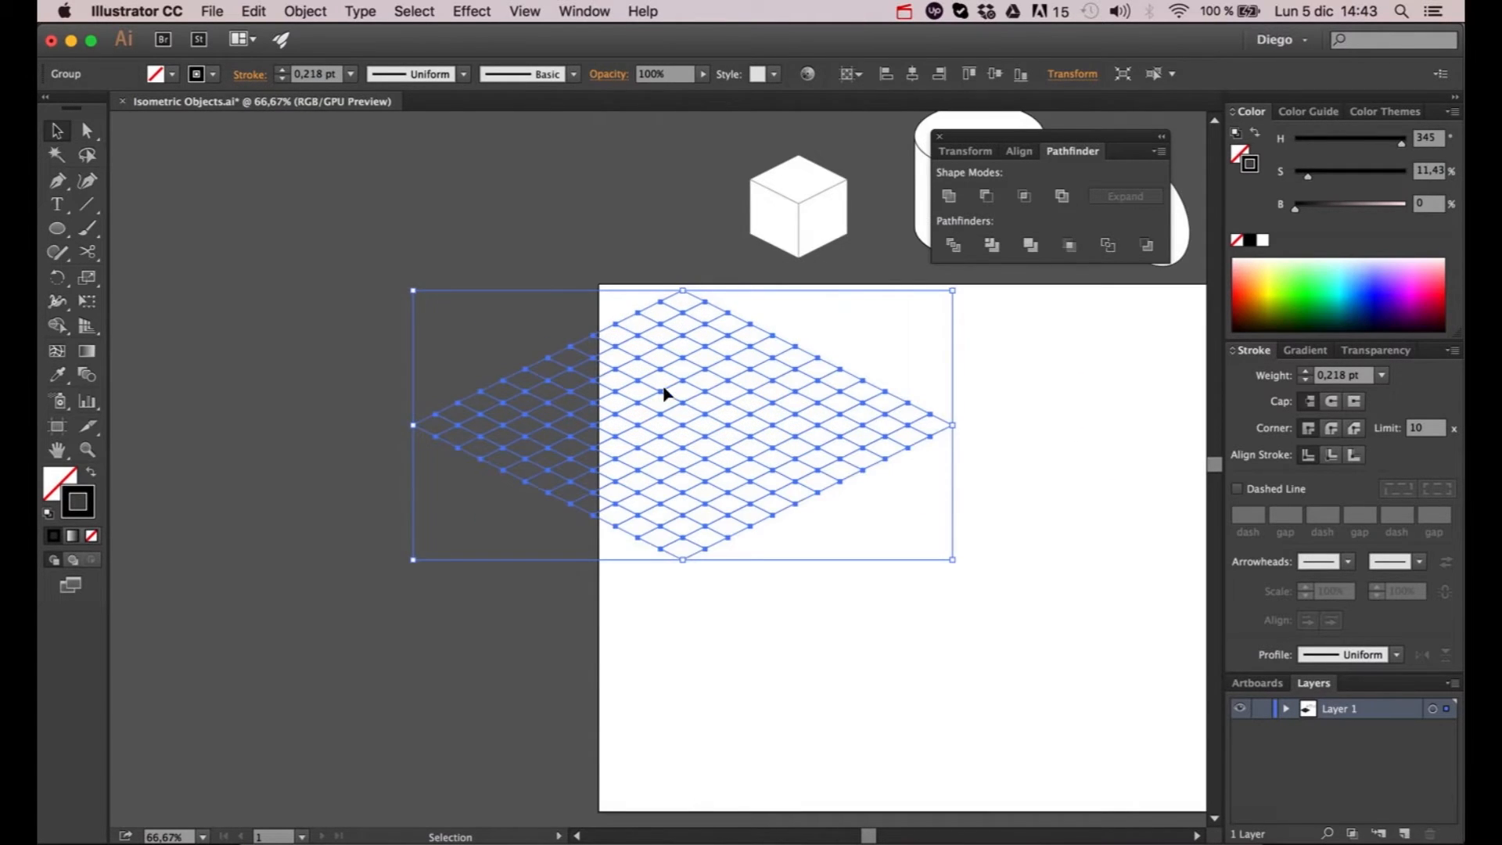
- Duplicate the reduced grid three more times, snapping the copies together into a larger two-by-two rhombus
left_click_drag(660, 377, 926, 507)
left_click(1016, 397)
left_click_drag(1016, 399, 839, 448)
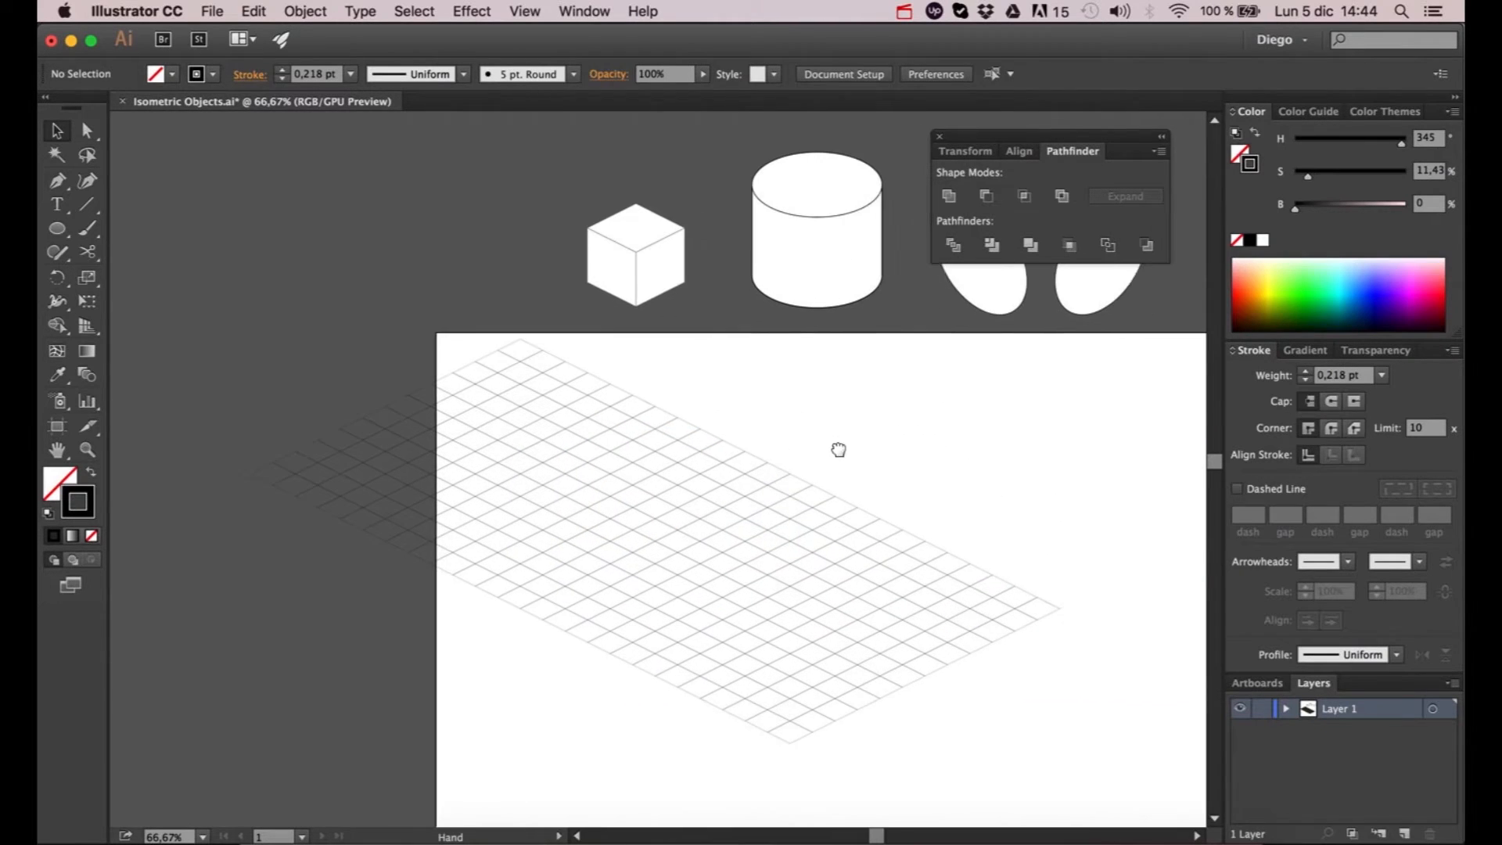
left_click_drag(614, 424, 1157, 434)
left_click(1023, 648)
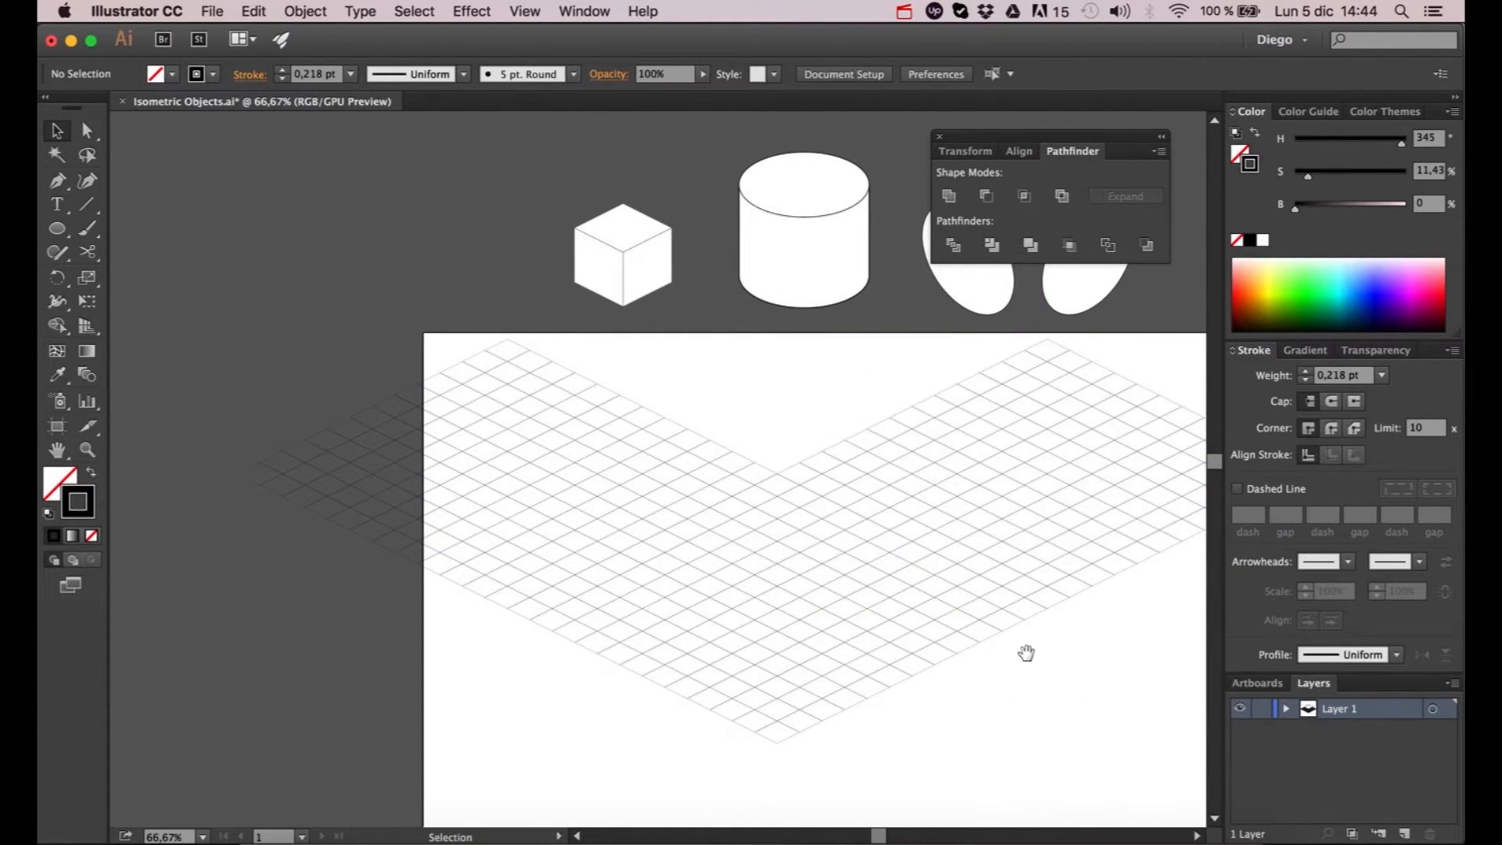
left_click_drag(1025, 650, 1077, 681)
left_click_drag(843, 664, 845, 333)
- Select the four adjoining grids and group them
left_click(635, 462, "shift")
left_click(943, 501, "shift")
left_click(815, 624, "shift")
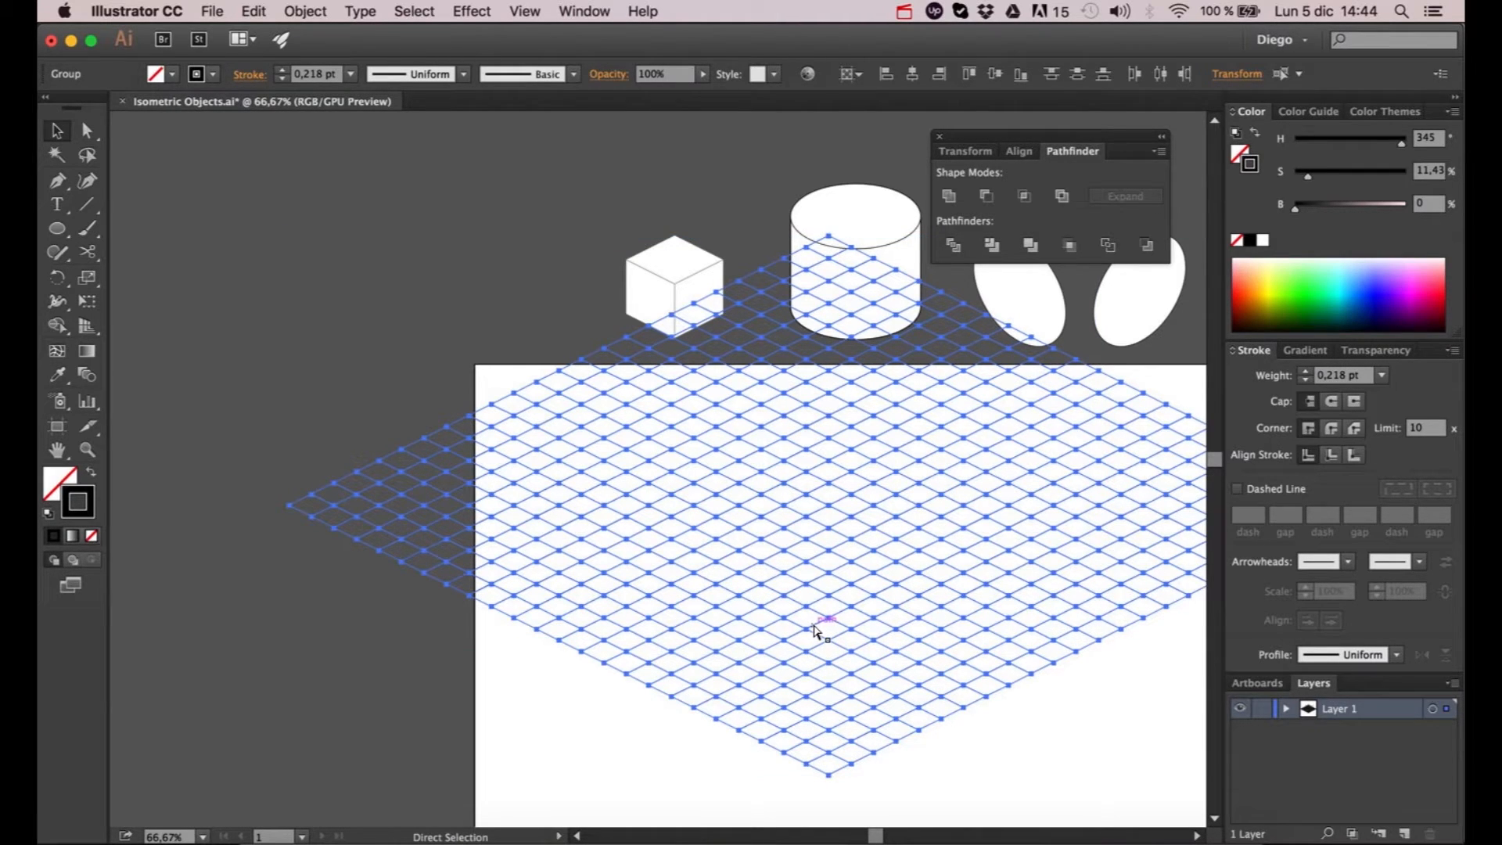
key("super+g")
- Resize and move the grouped grid so its height spans the artboard from upper to lower edge
left_click_drag(825, 648, 757, 509)
scroll(732, 379, "down", 1)
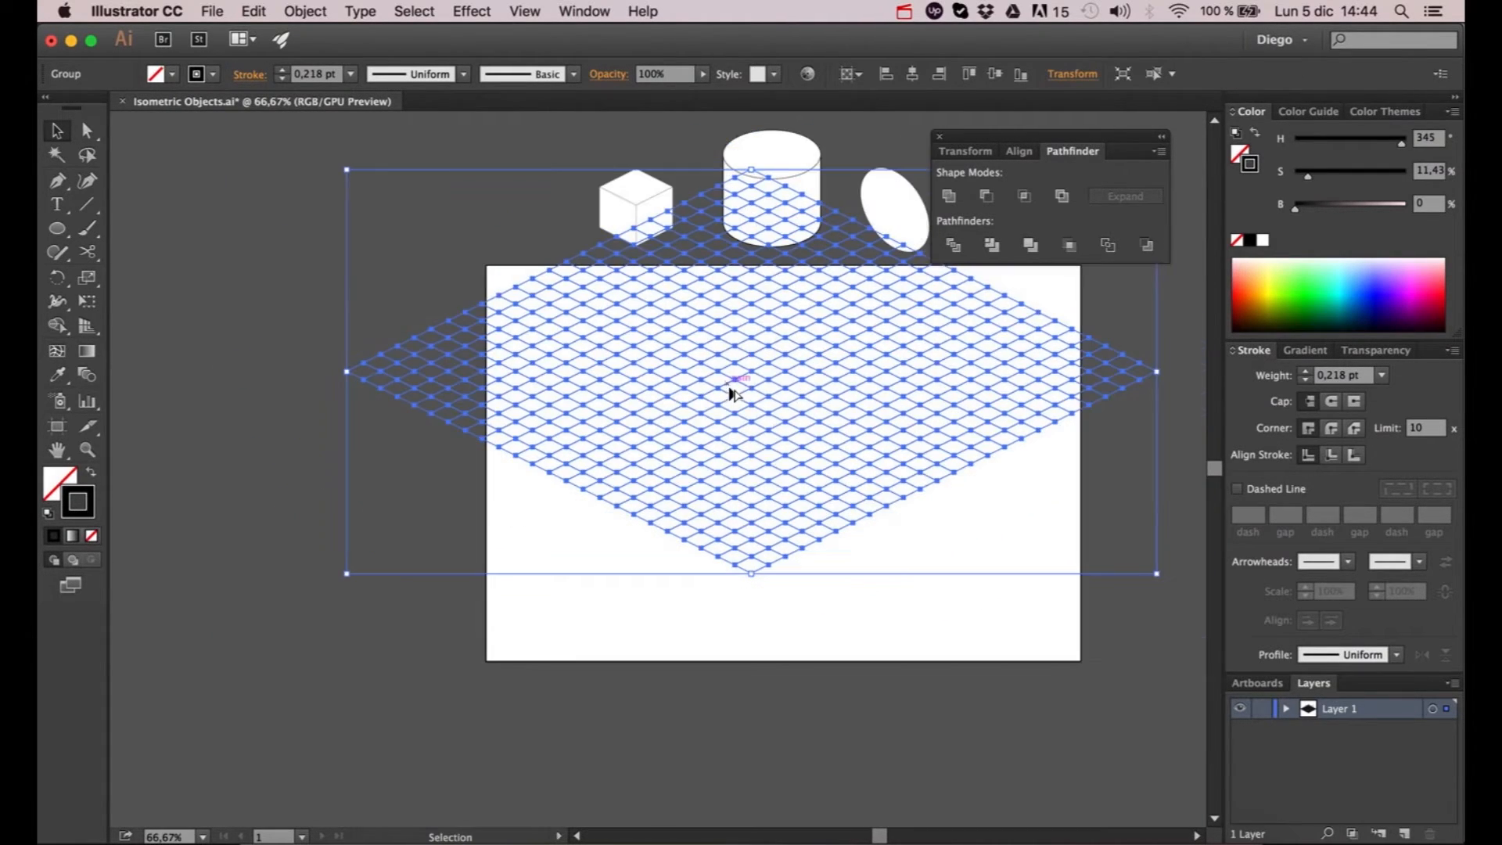
left_click_drag(742, 354, 773, 440)
scroll(792, 482, "up", 1)
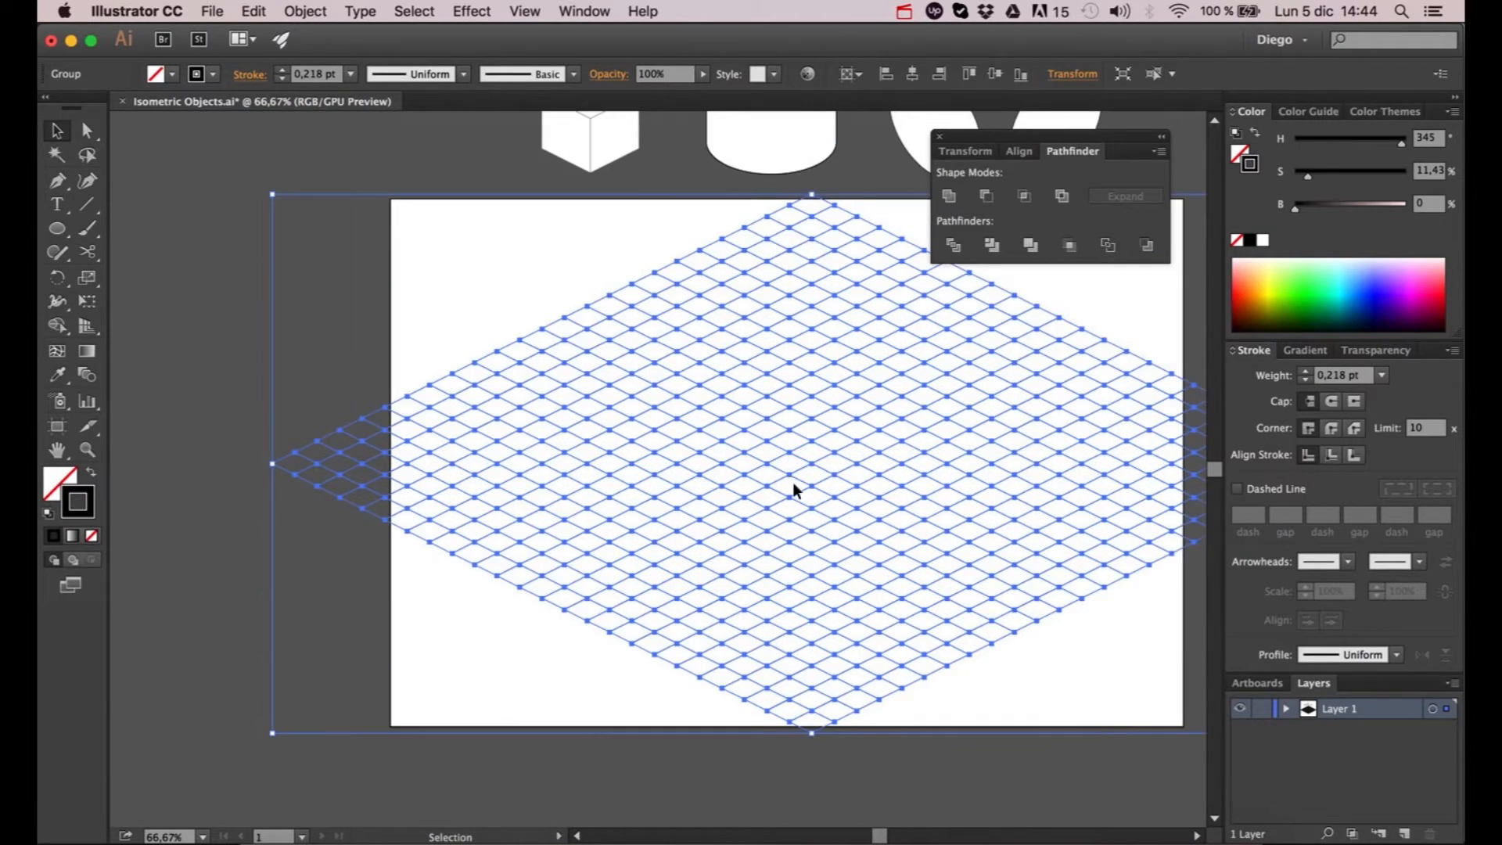
scroll(794, 493, "down", 2)
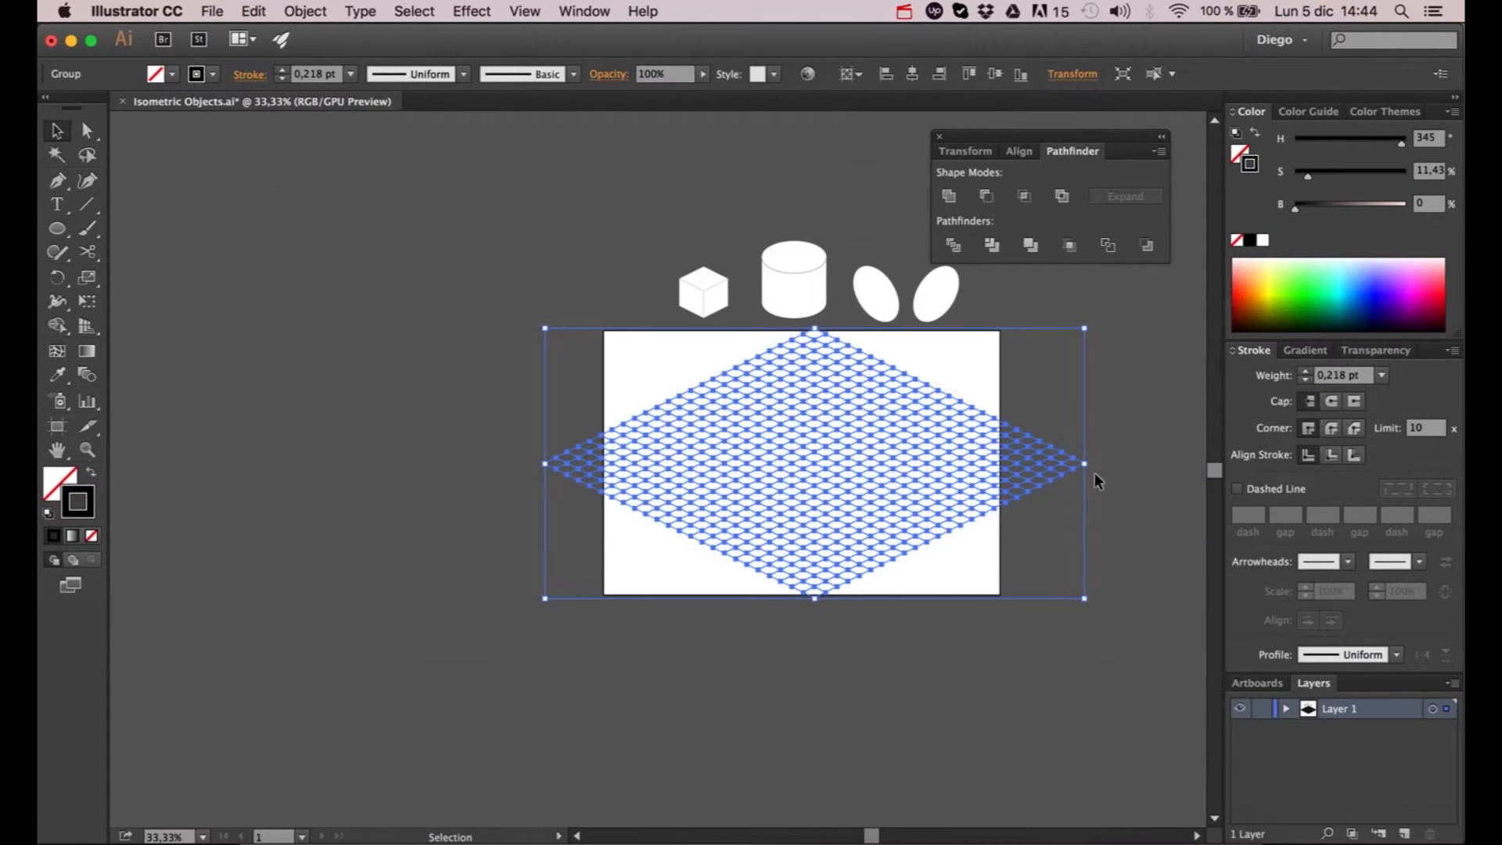
- Enlarge the grid proportionally until it covers the entire artboard, and deselect it
mouse_move(1088, 465)
left_mouse_down()
mouse_move(1197, 462)
mouse_move(1031, 431)
mouse_move(1131, 450)
mouse_move(1075, 454)
left_mouse_up()
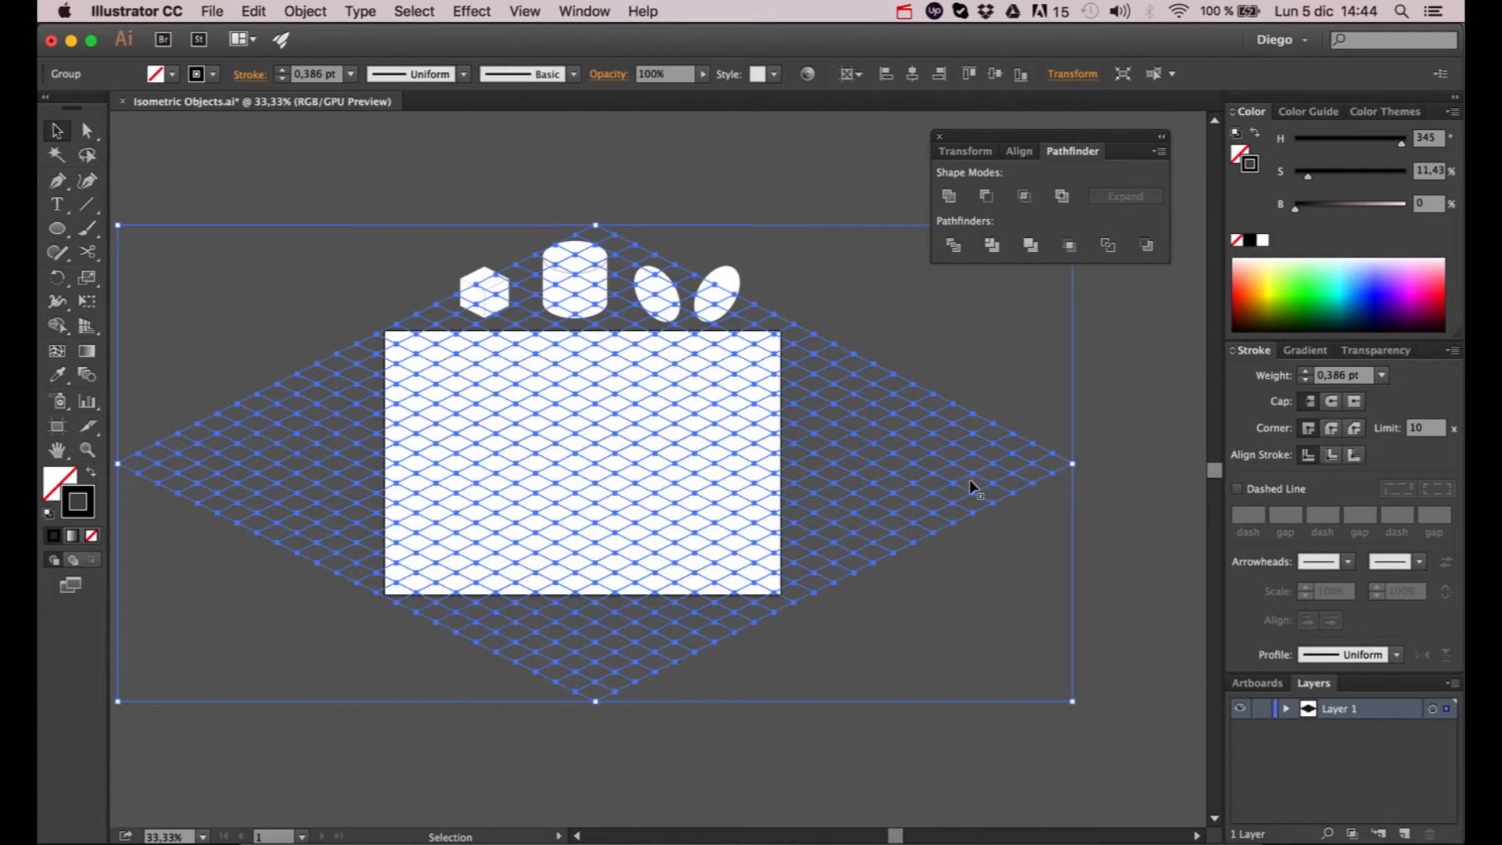
left_click(796, 177)
scroll(871, 302, "left", 5)
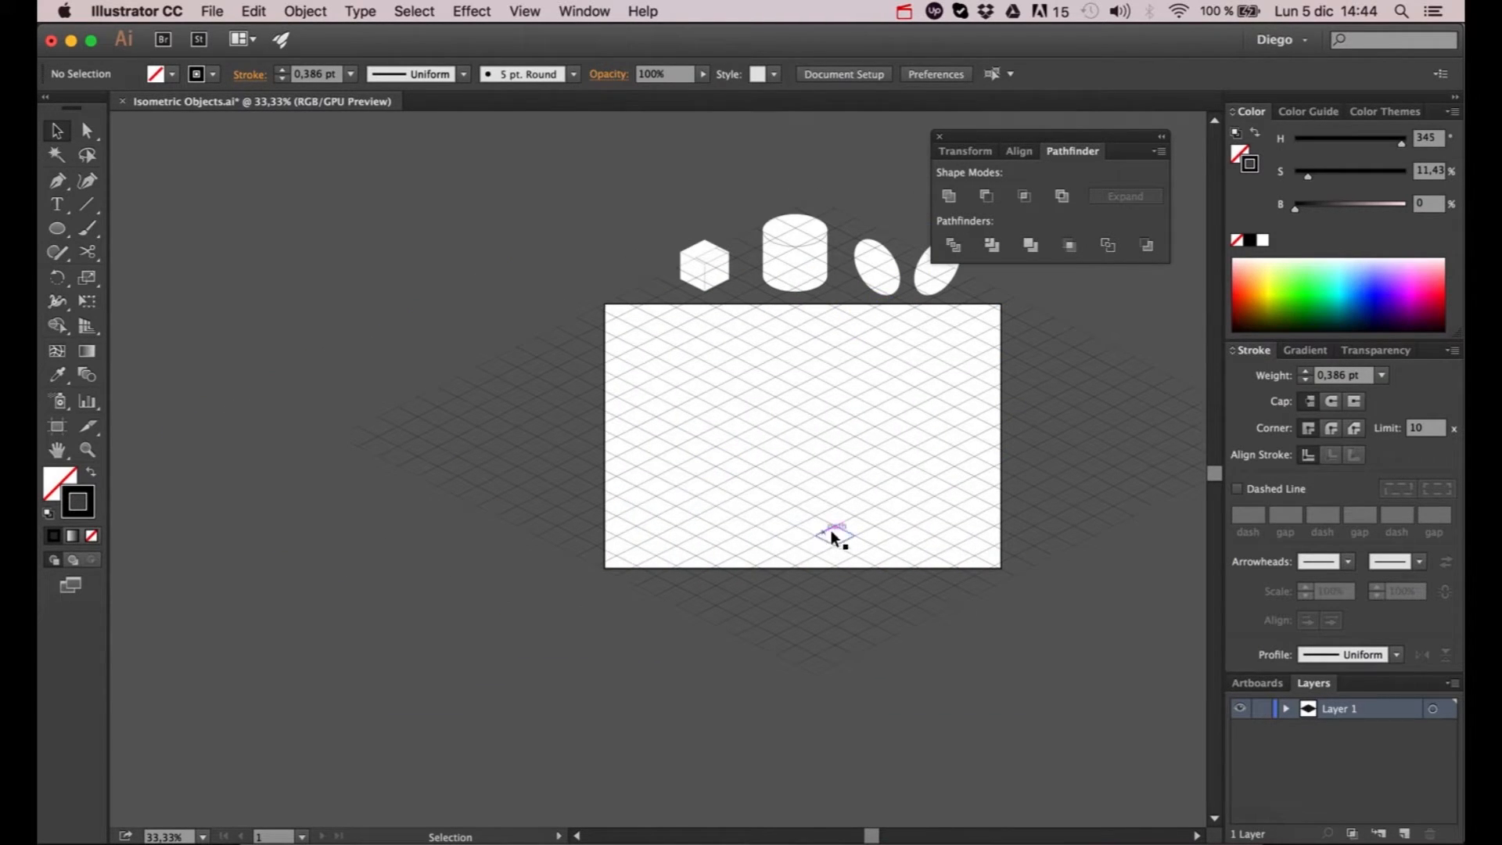
left_click(832, 535)
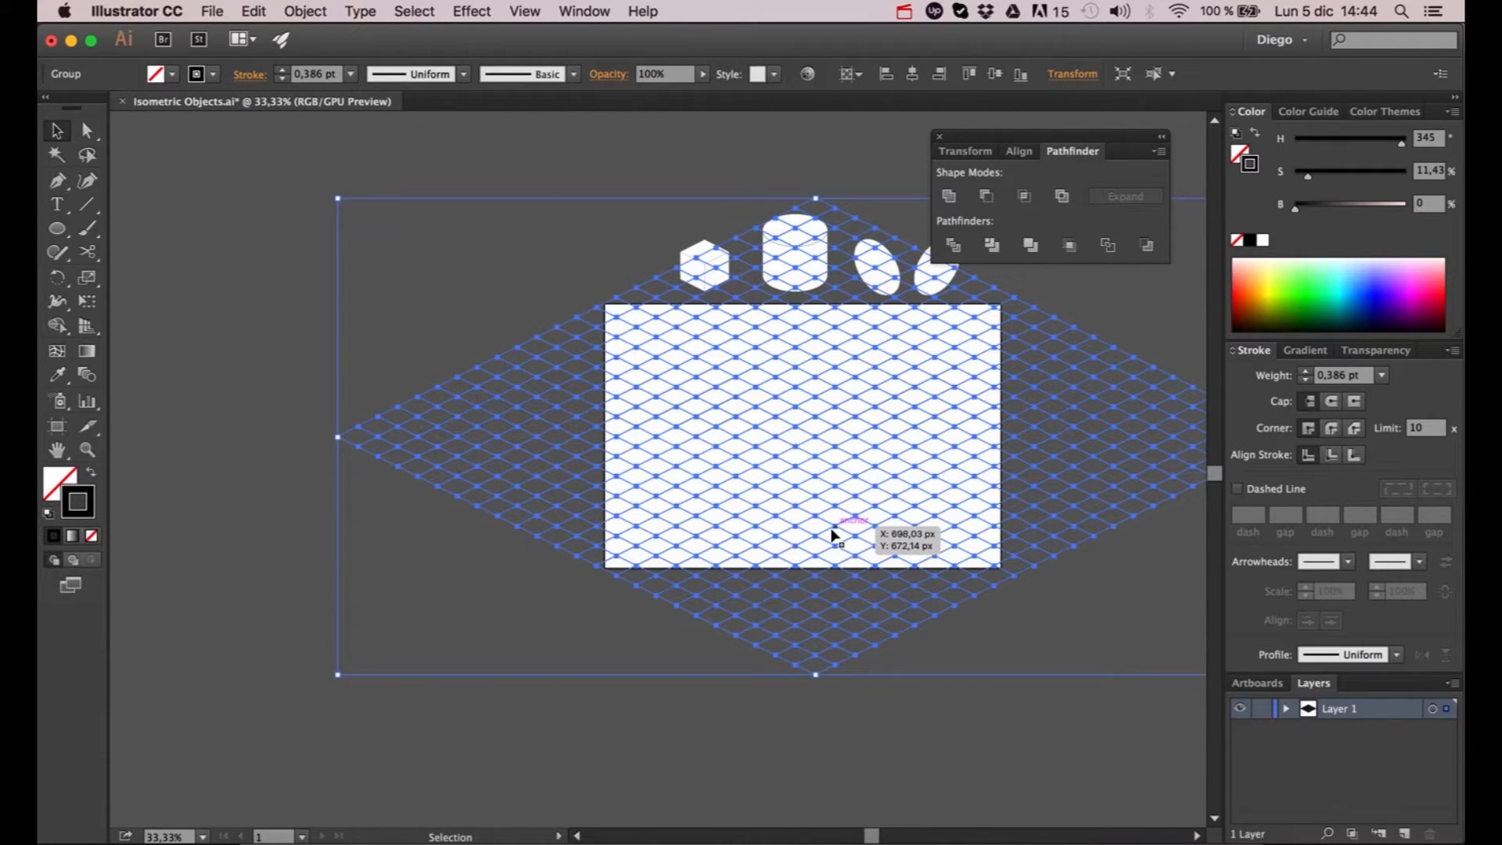
left_click(934, 692)
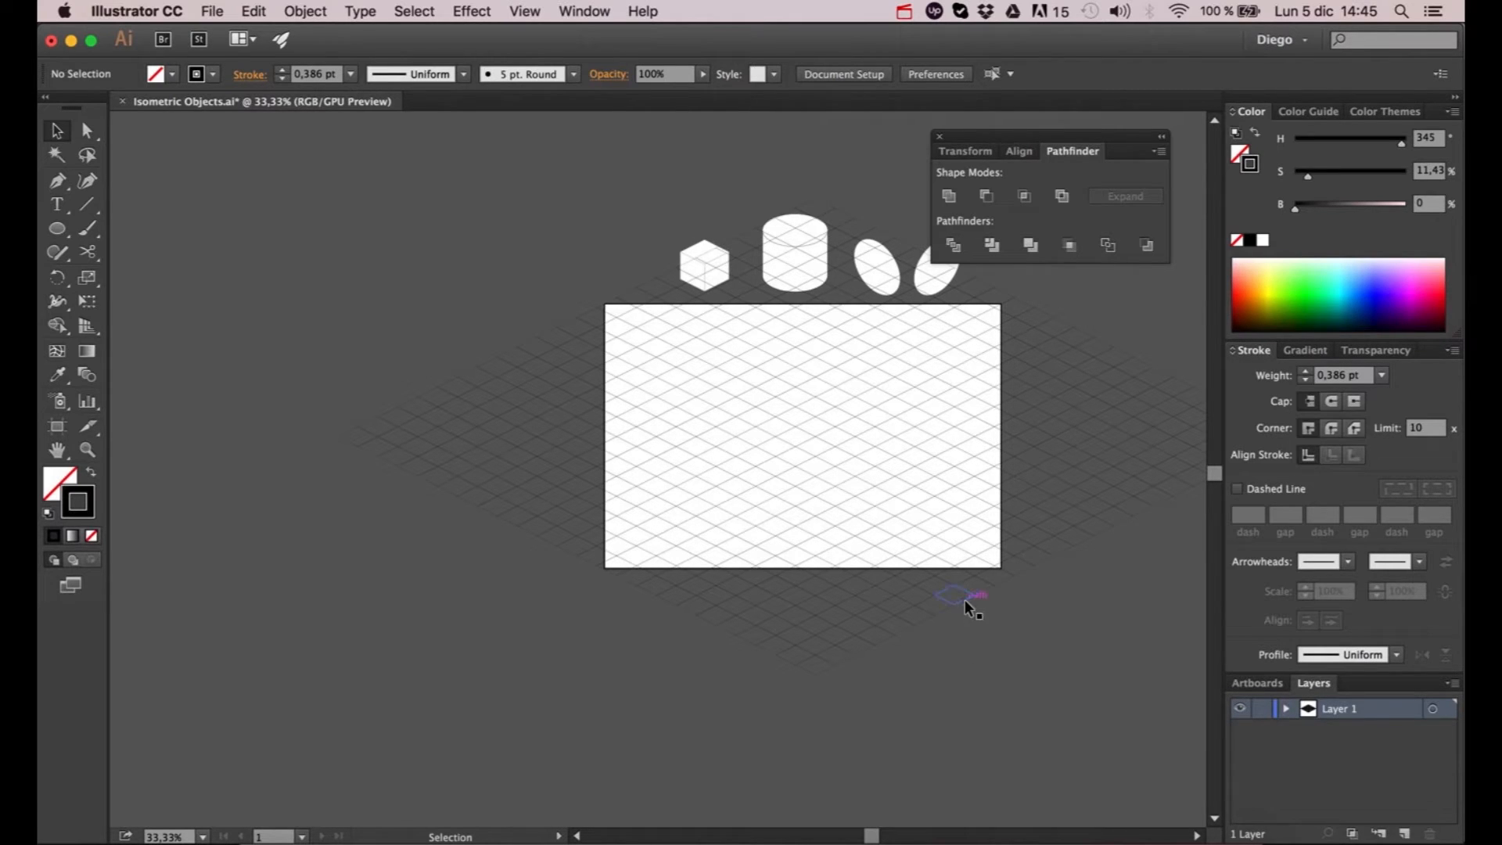
key("space")
left_click_drag(974, 607, 917, 605)
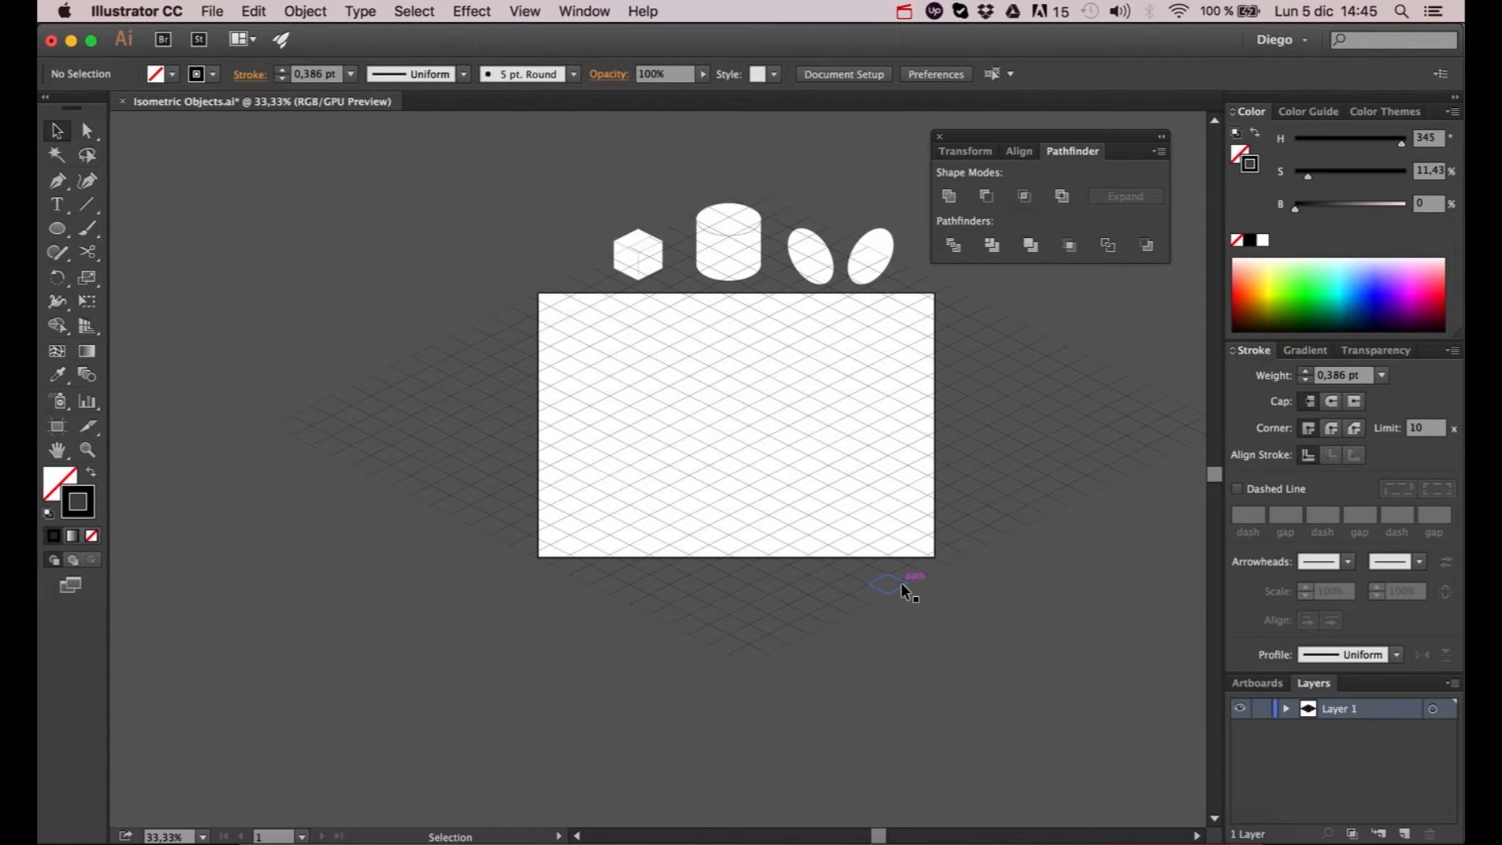
- Select the grid group, create a new layer and name it "Grid"
left_click(901, 585)
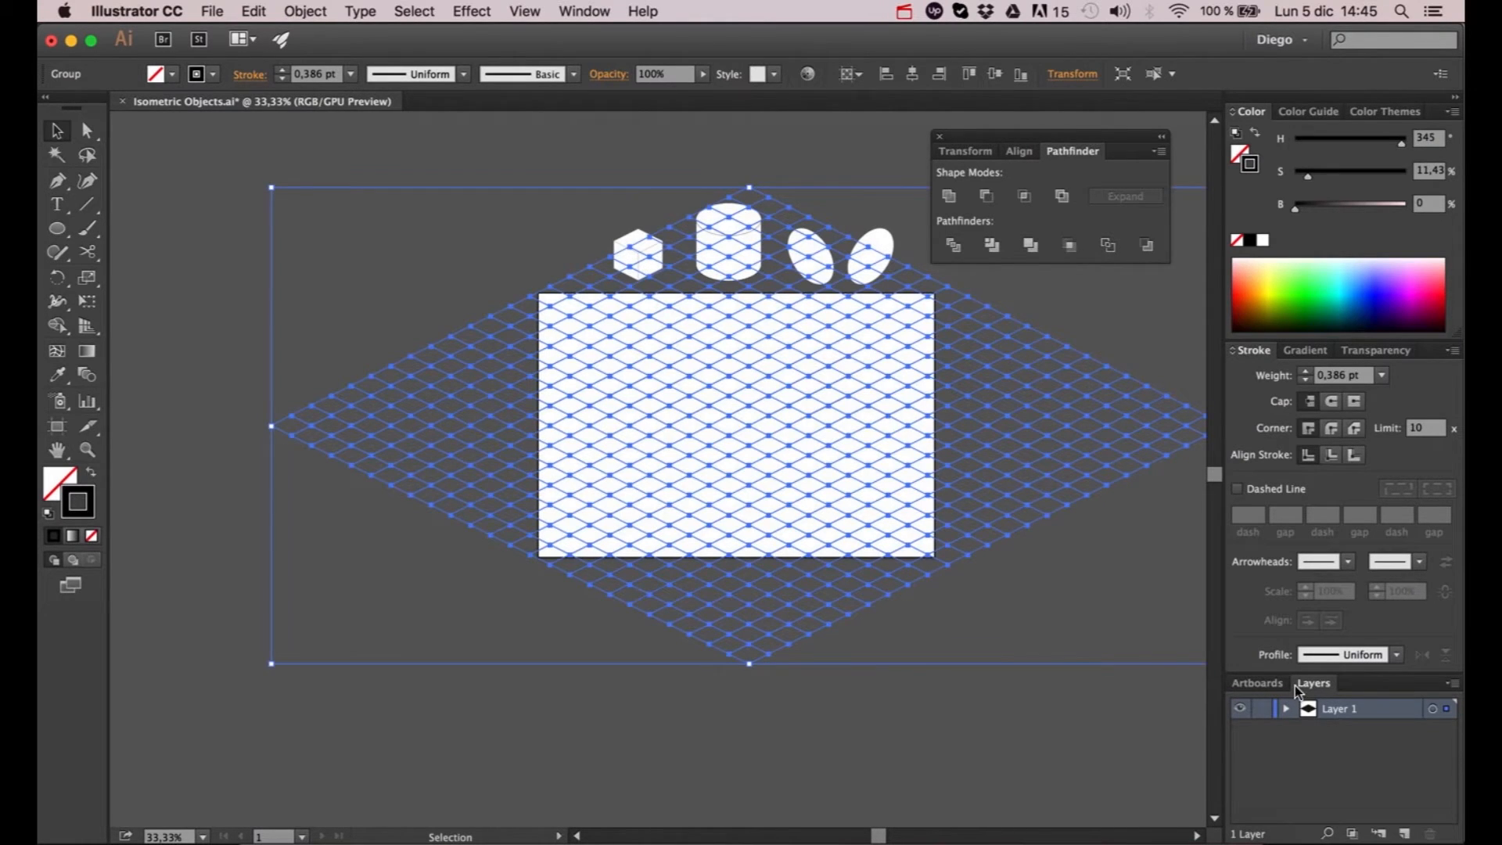
left_click(1404, 834)
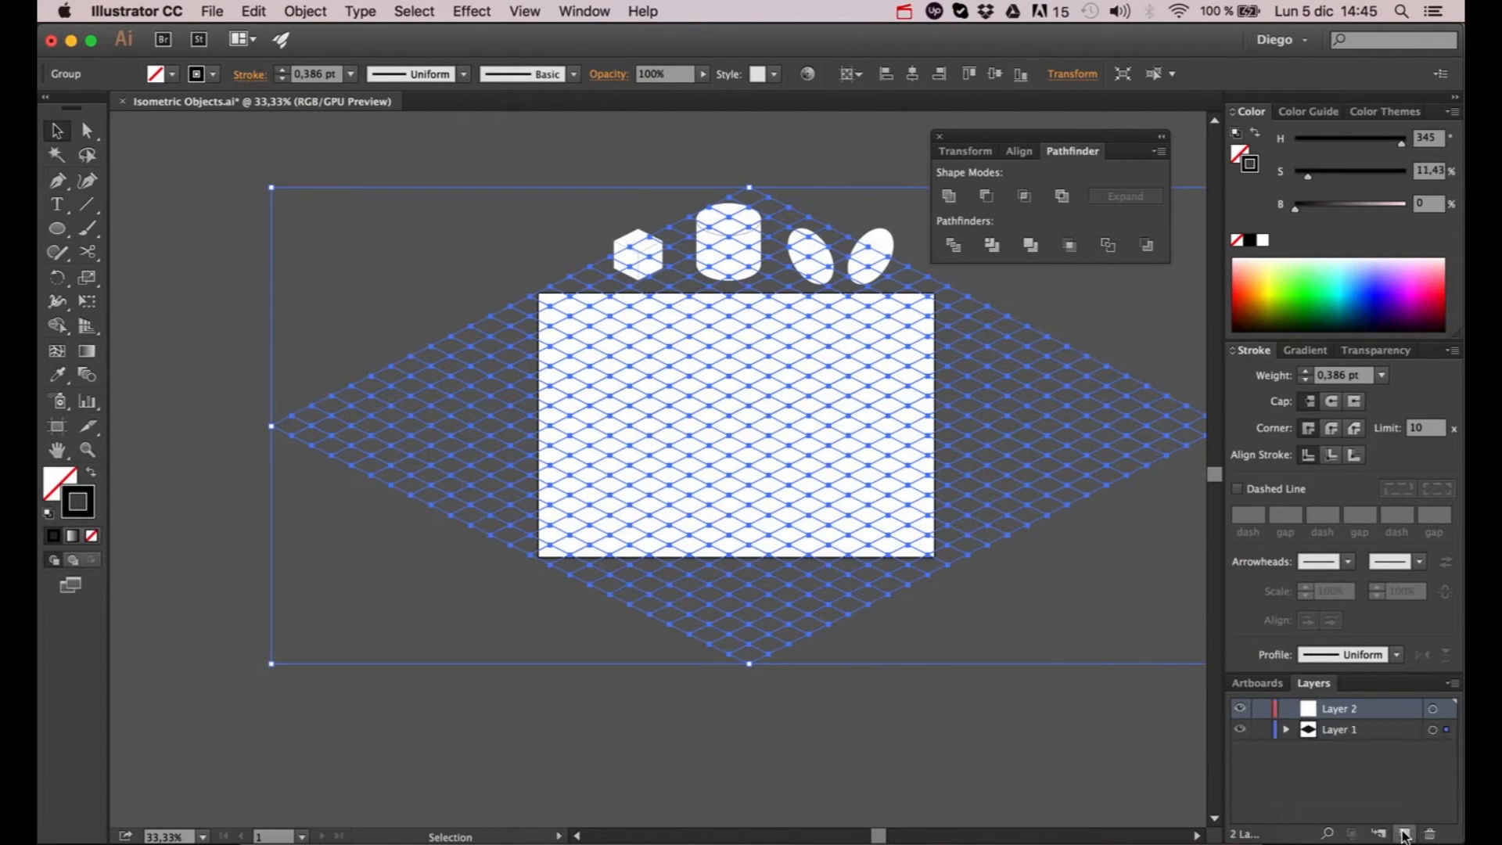
double_click(1336, 708)
type("Gro")
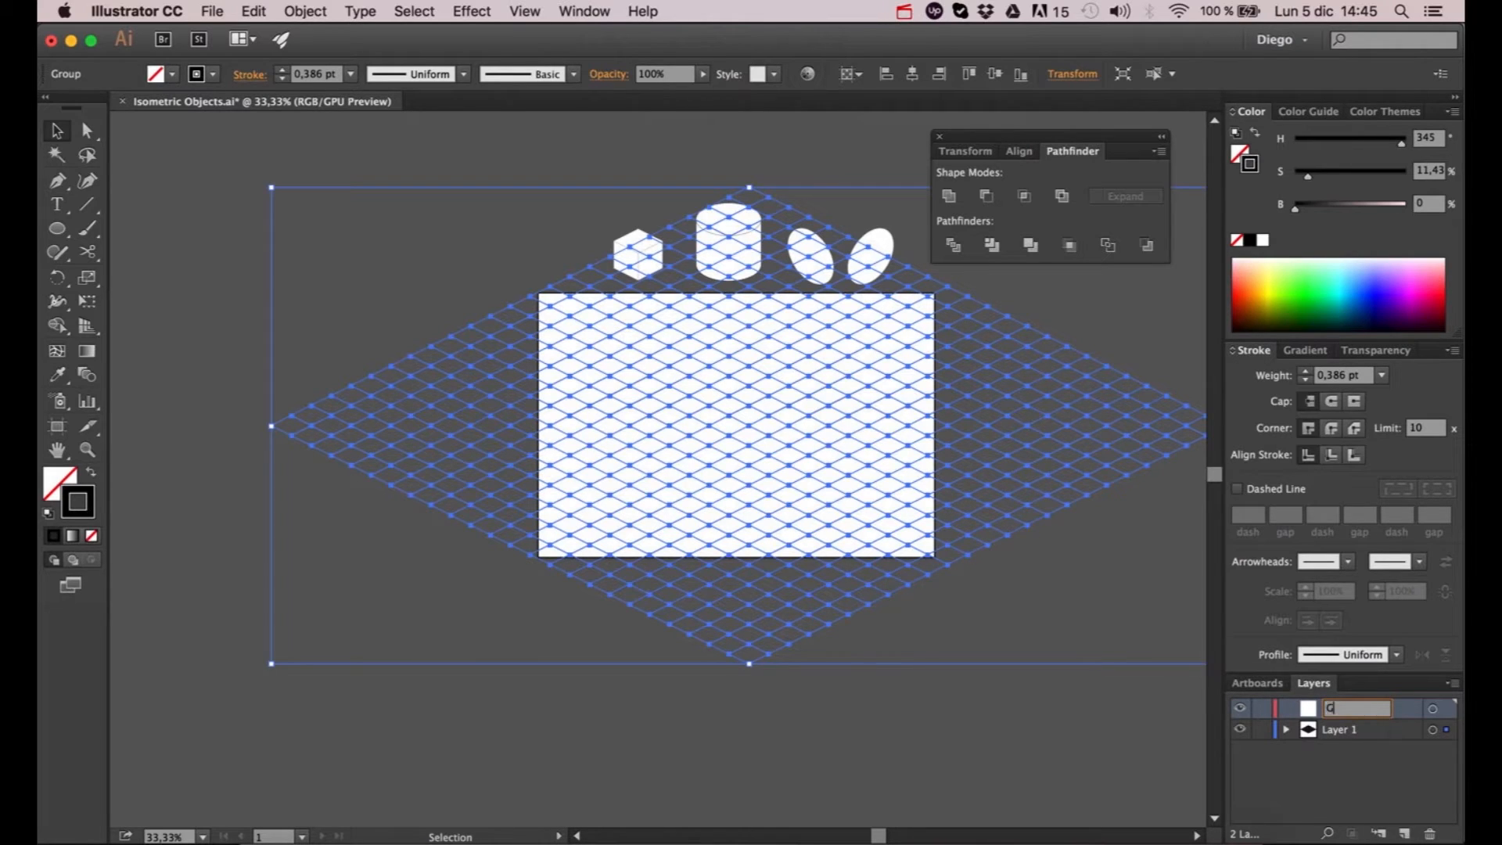
key("BackSpace")
key("BackSpace")
type("id")
key("Return")
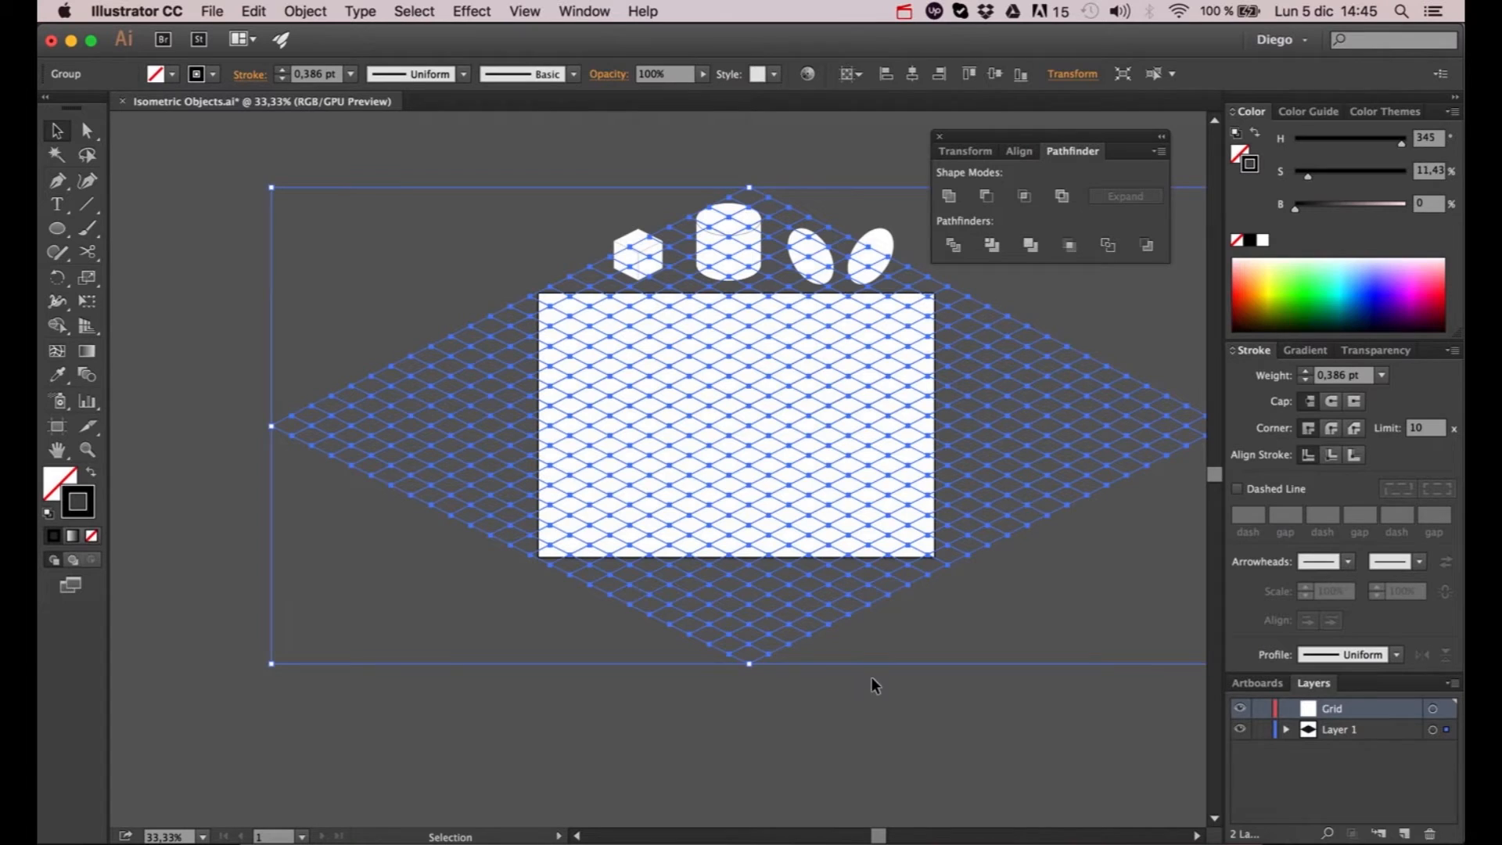
- Move the selected grid artwork onto the Grid layer and place that layer below Layer 1
scroll(884, 680, "right", 3)
scroll(884, 680, "down", 1)
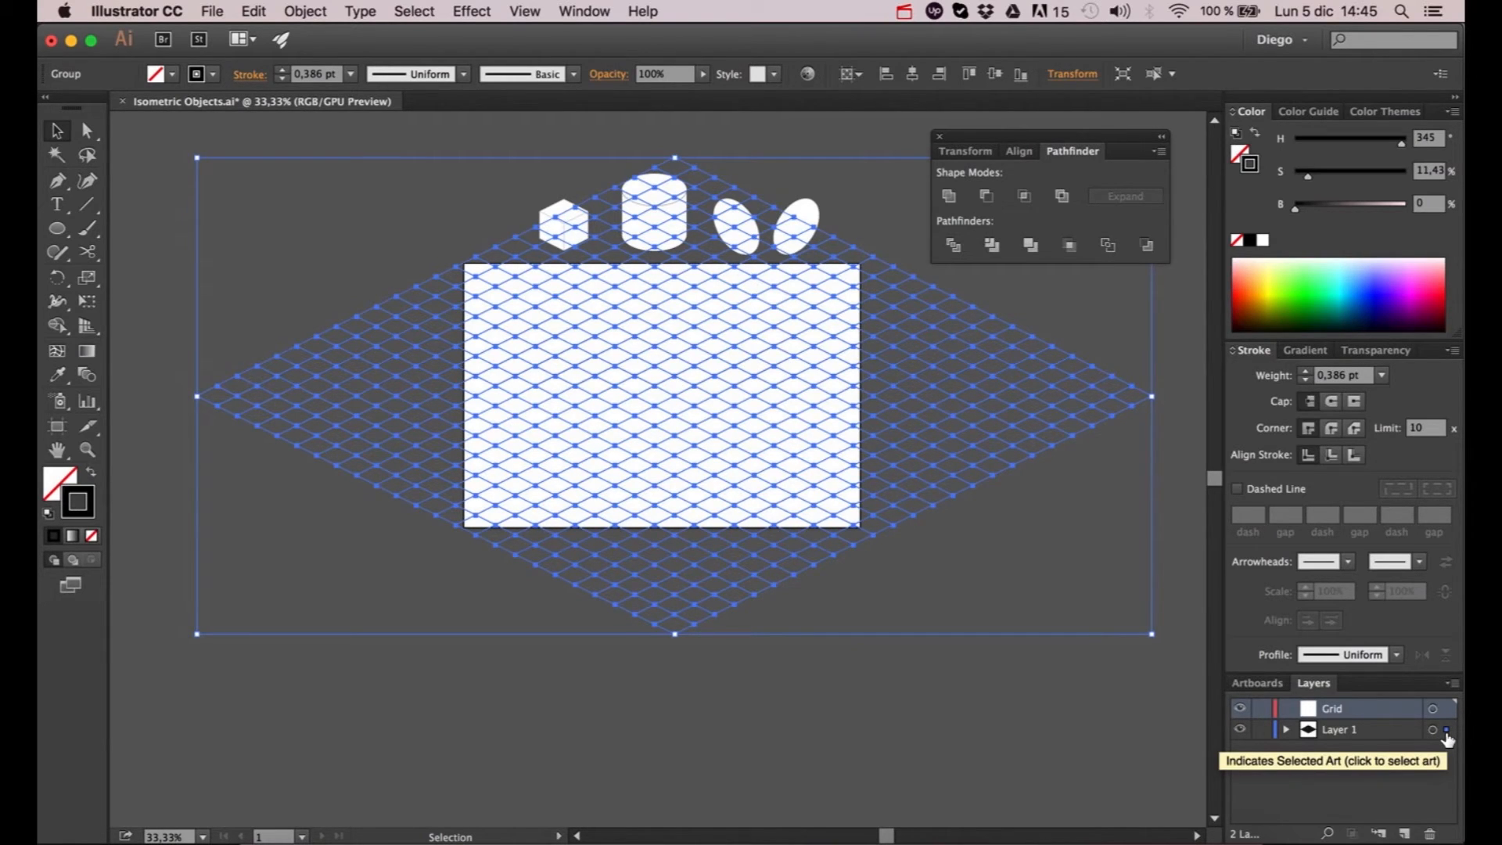
left_click_drag(1448, 739, 1448, 710)
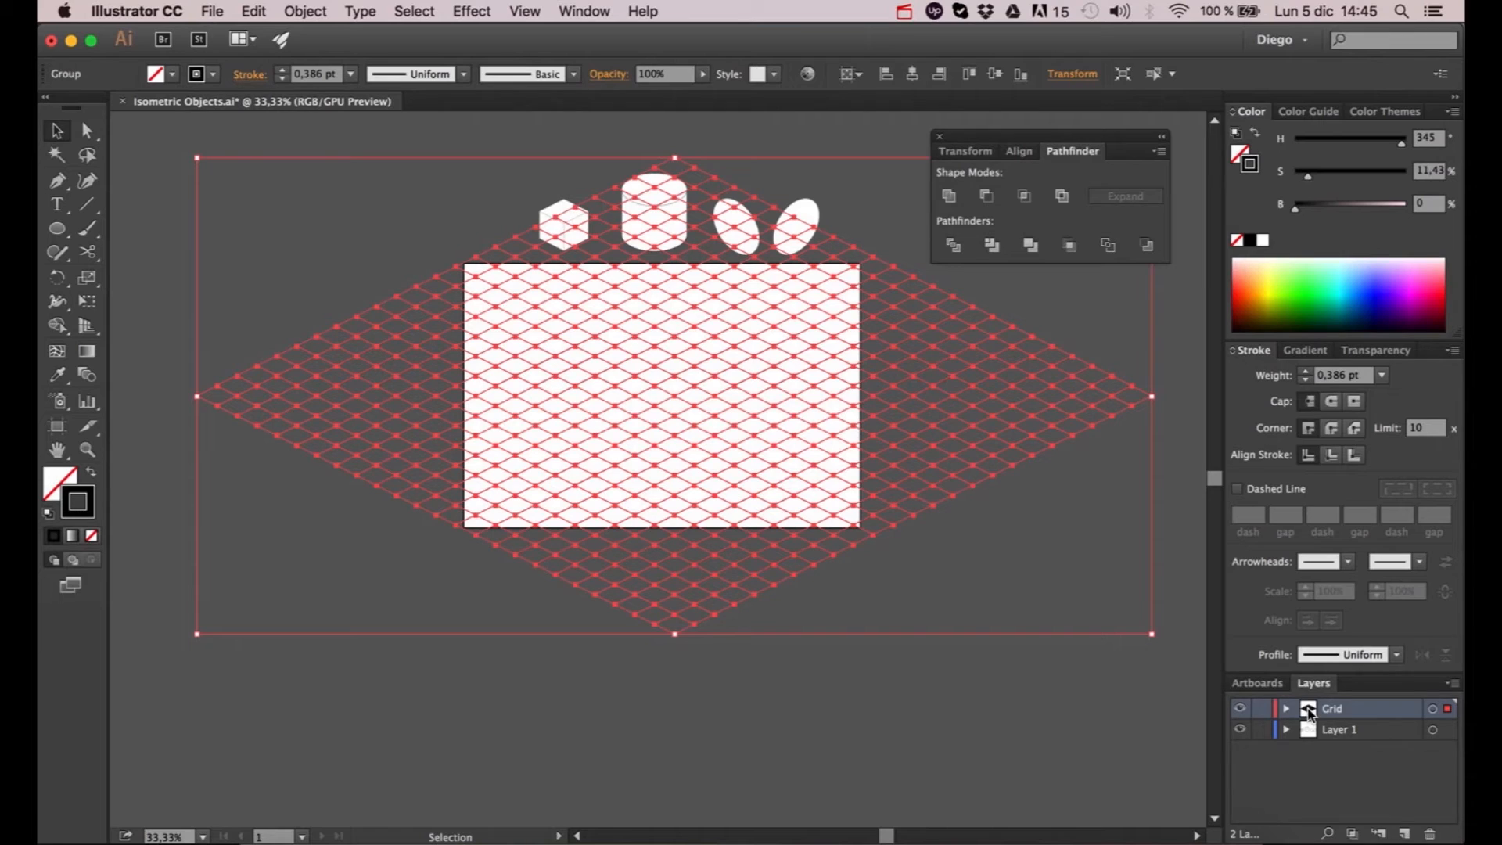
left_click_drag(1308, 712, 1306, 743)
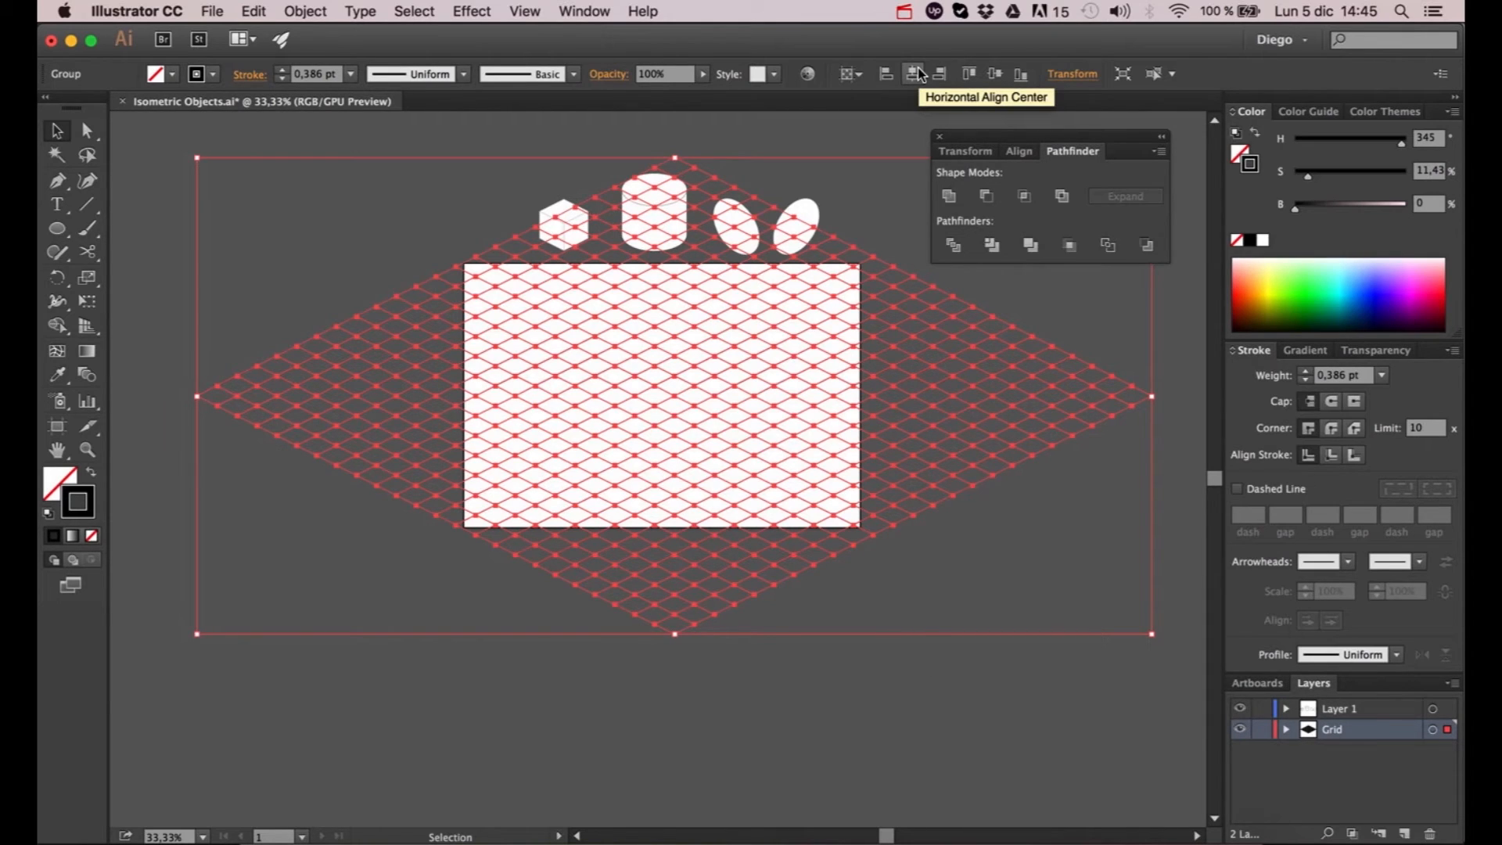
- Center the grid horizontally and vertically on the artboard
left_click(850, 75)
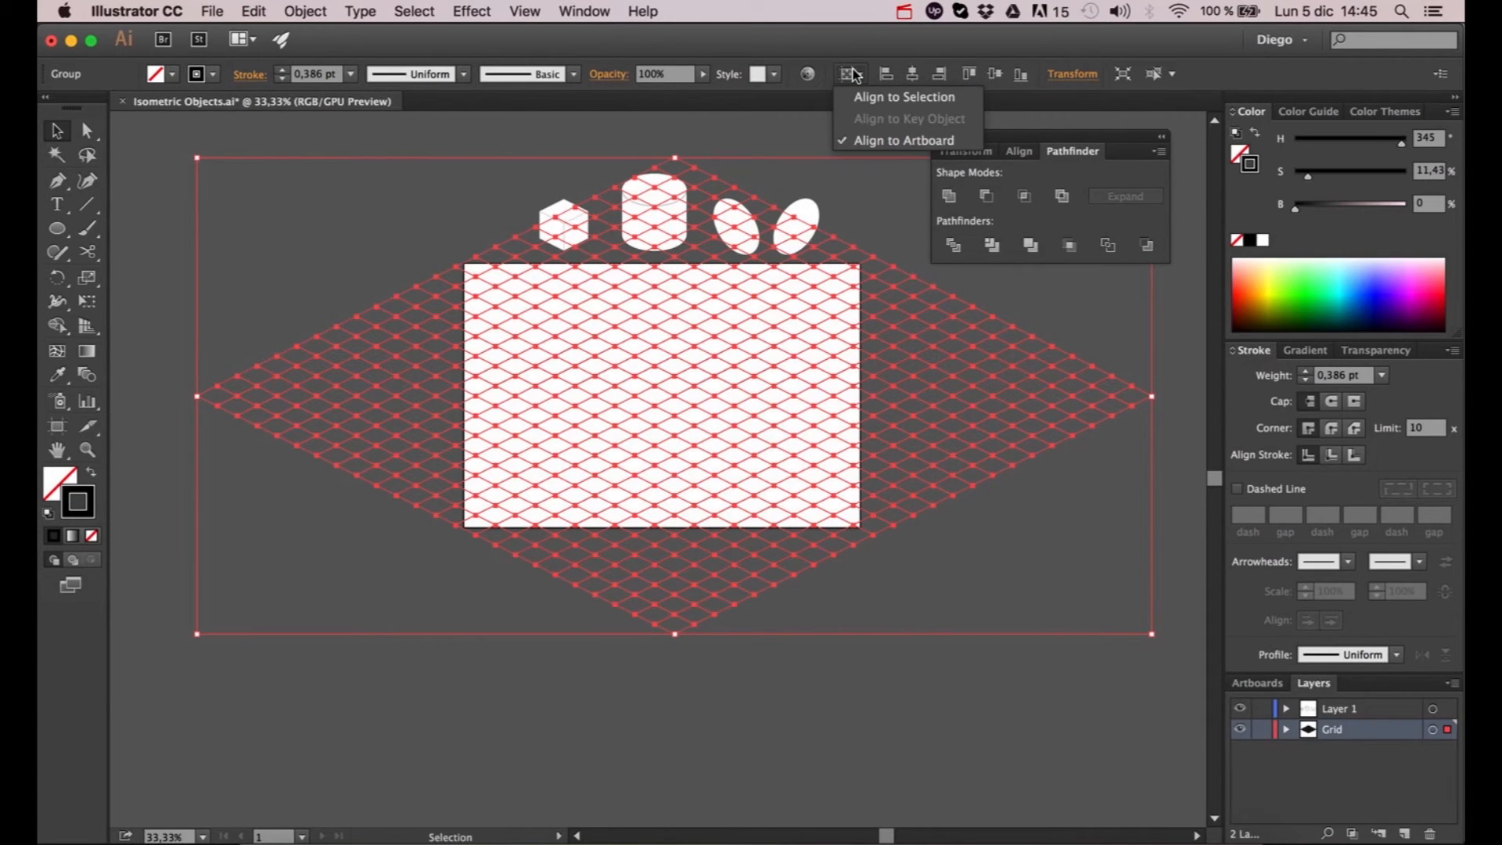
left_click(903, 140)
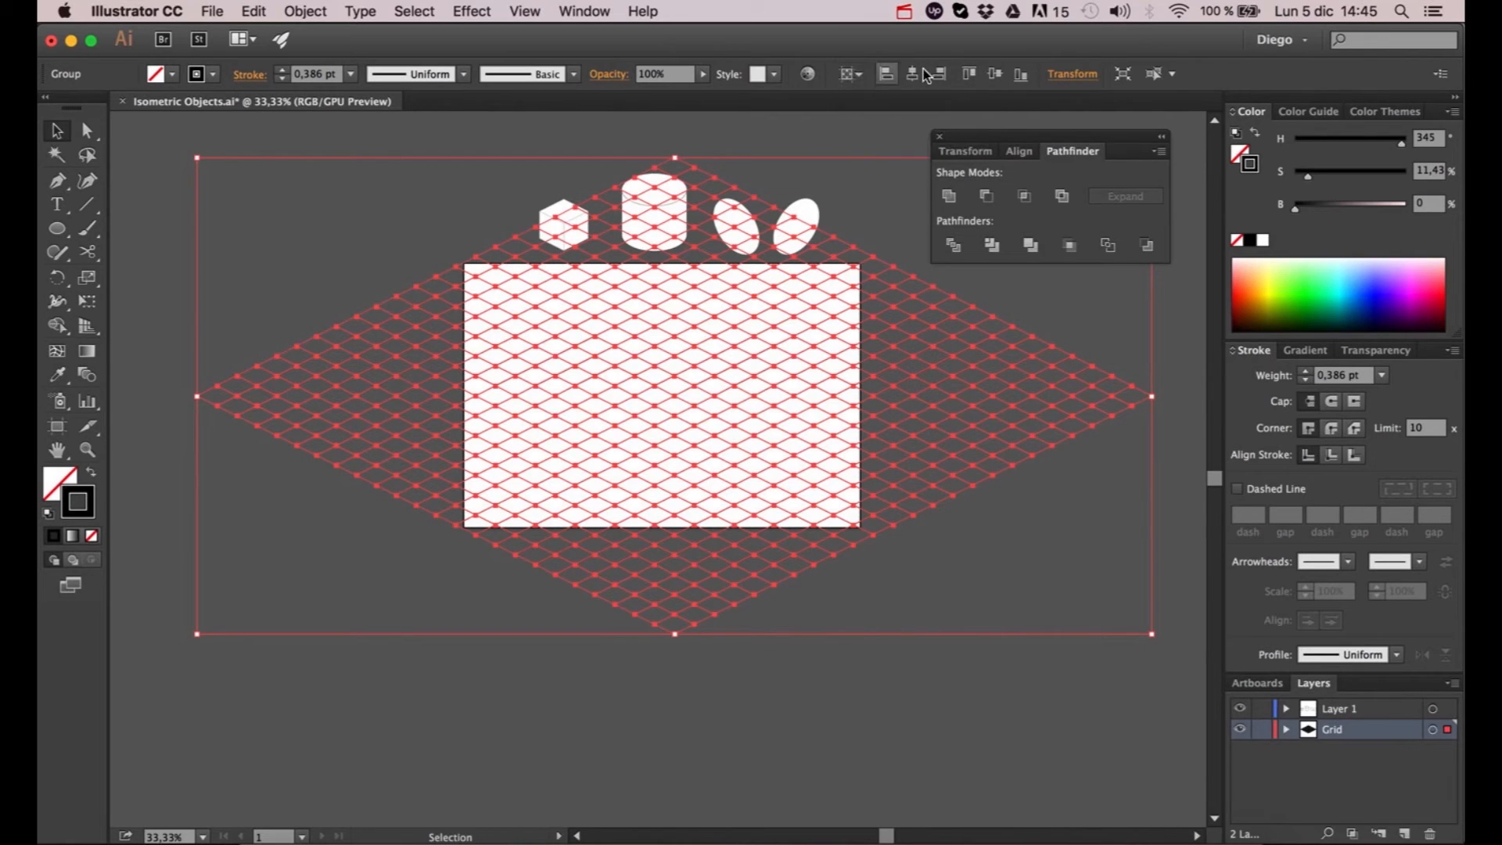
left_click(912, 73)
left_click(994, 74)
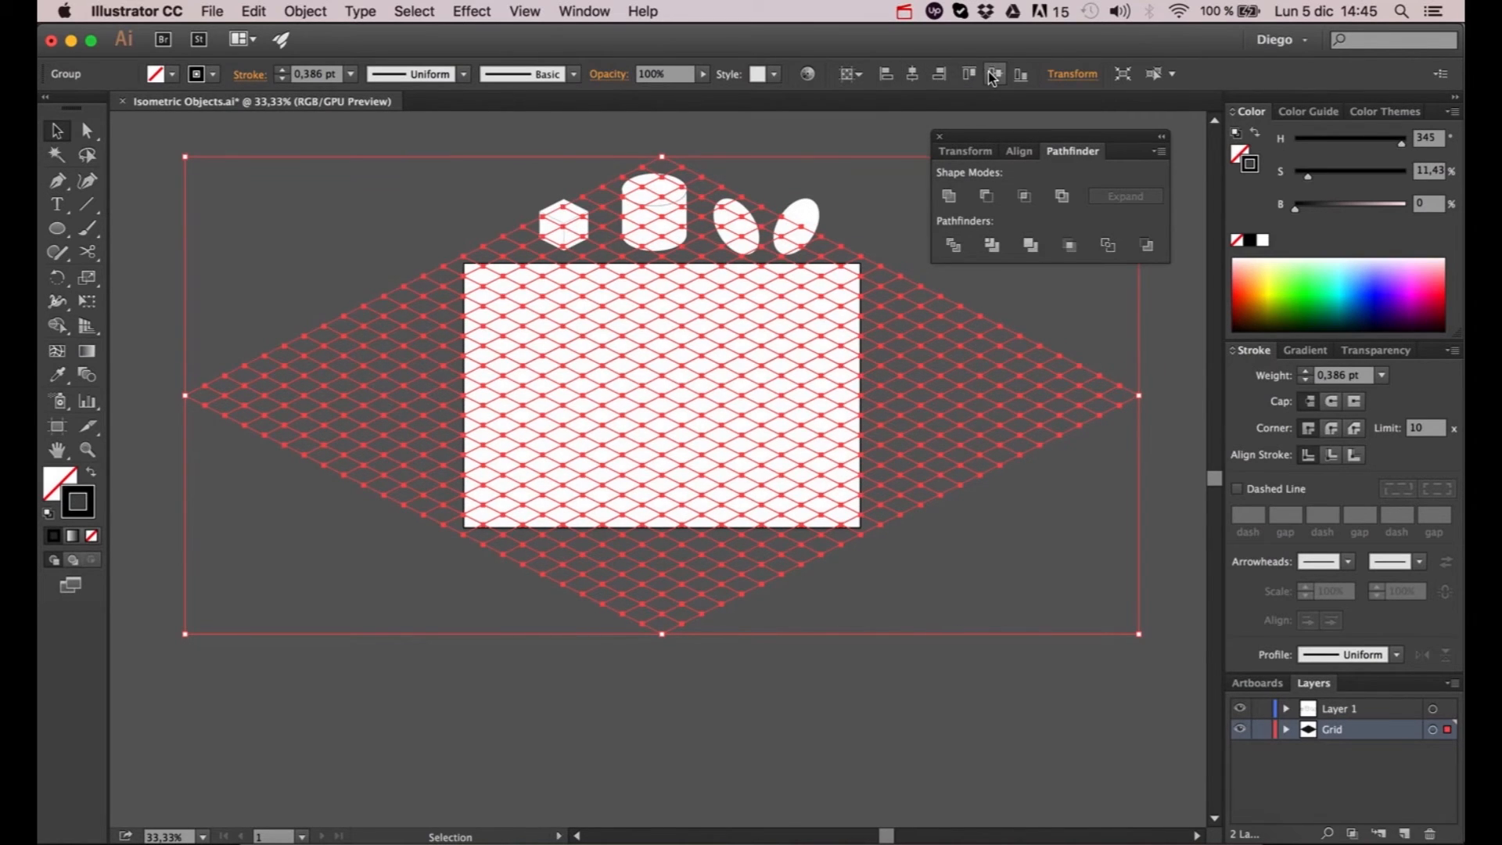
- Lock the Grid layer and unlock all individually locked objects
left_click(1262, 729)
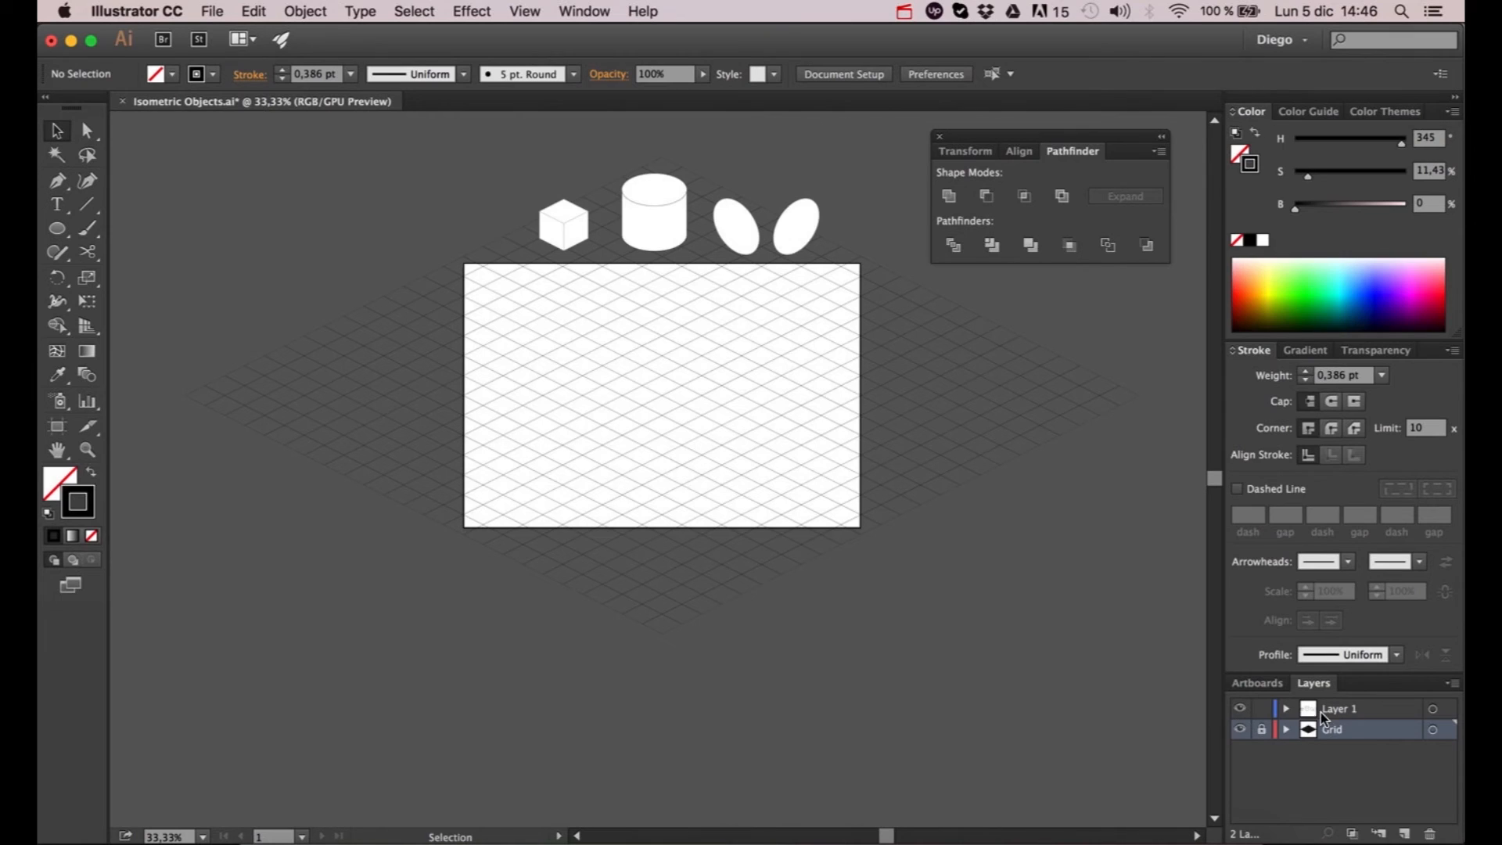
left_click(302, 13)
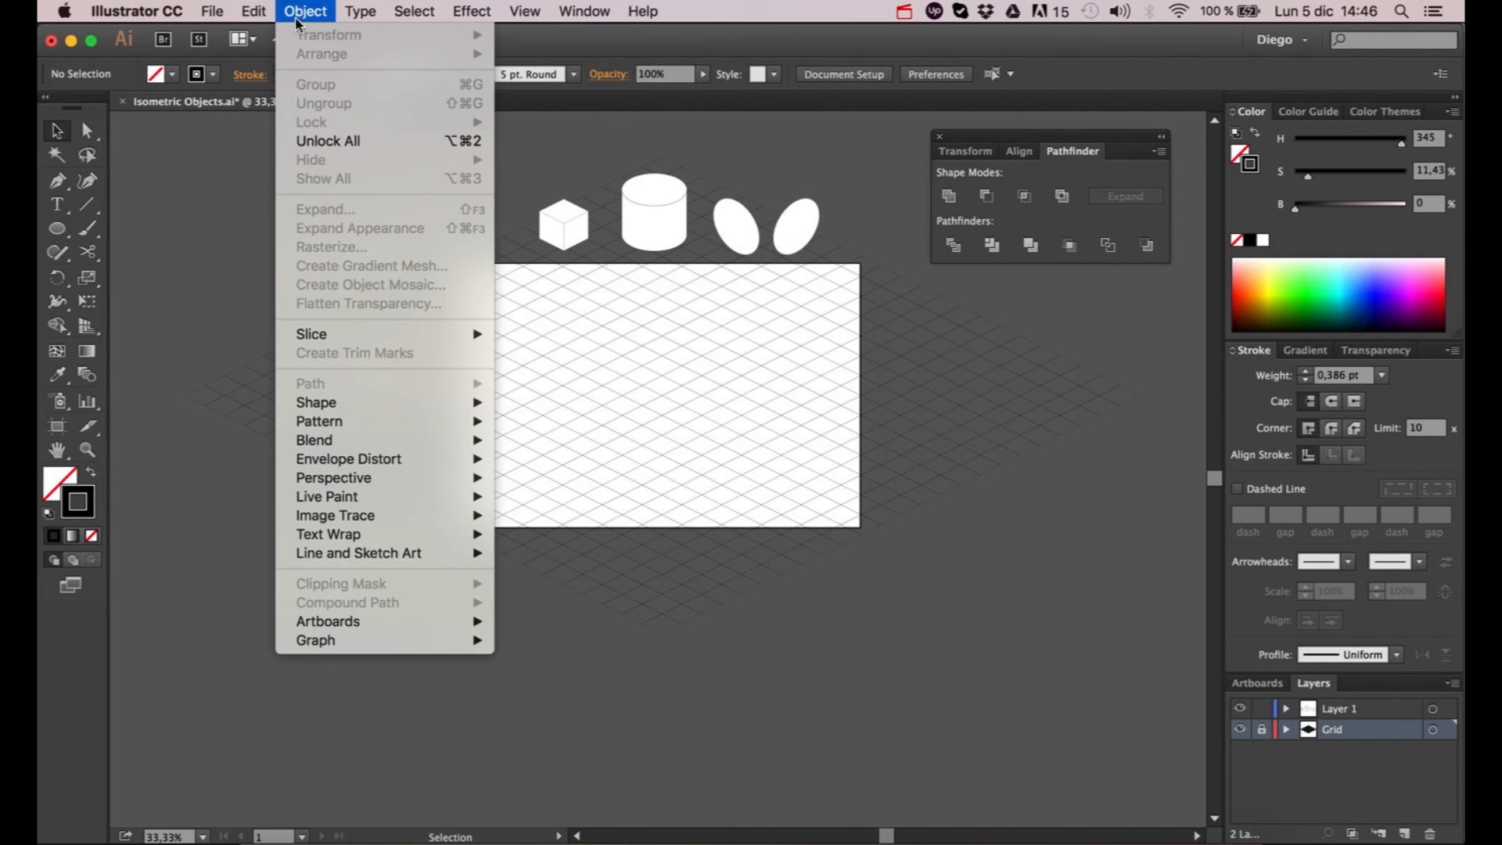
left_click(316, 141)
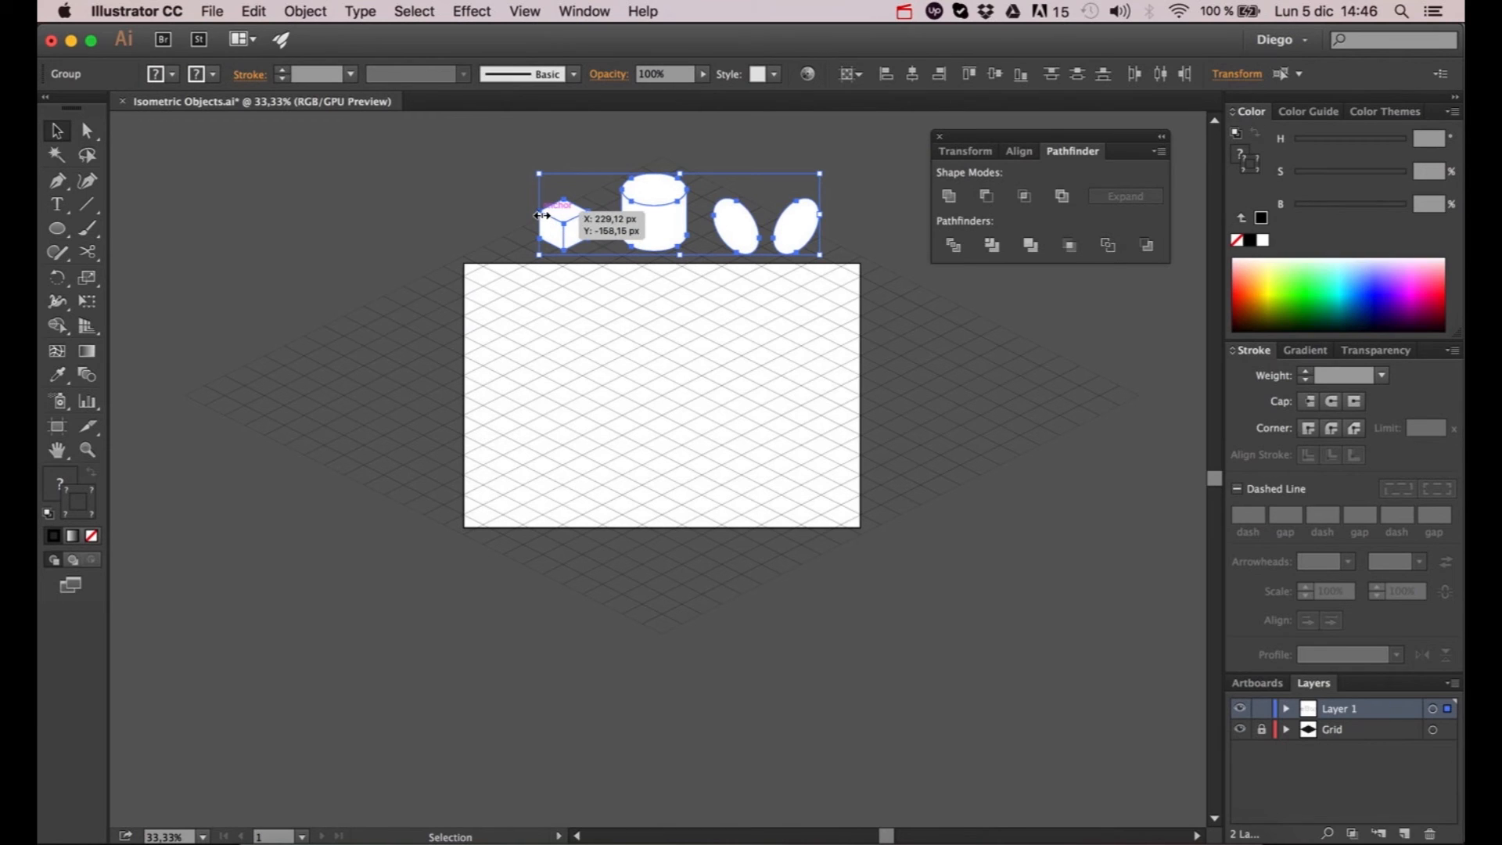
- Enlarge the cube, cylinder and two ellipses above the artboard together, keeping their proportions
left_click_drag(540, 215, 482, 195)
scroll(589, 223, "up", 1)
left_click(551, 180)
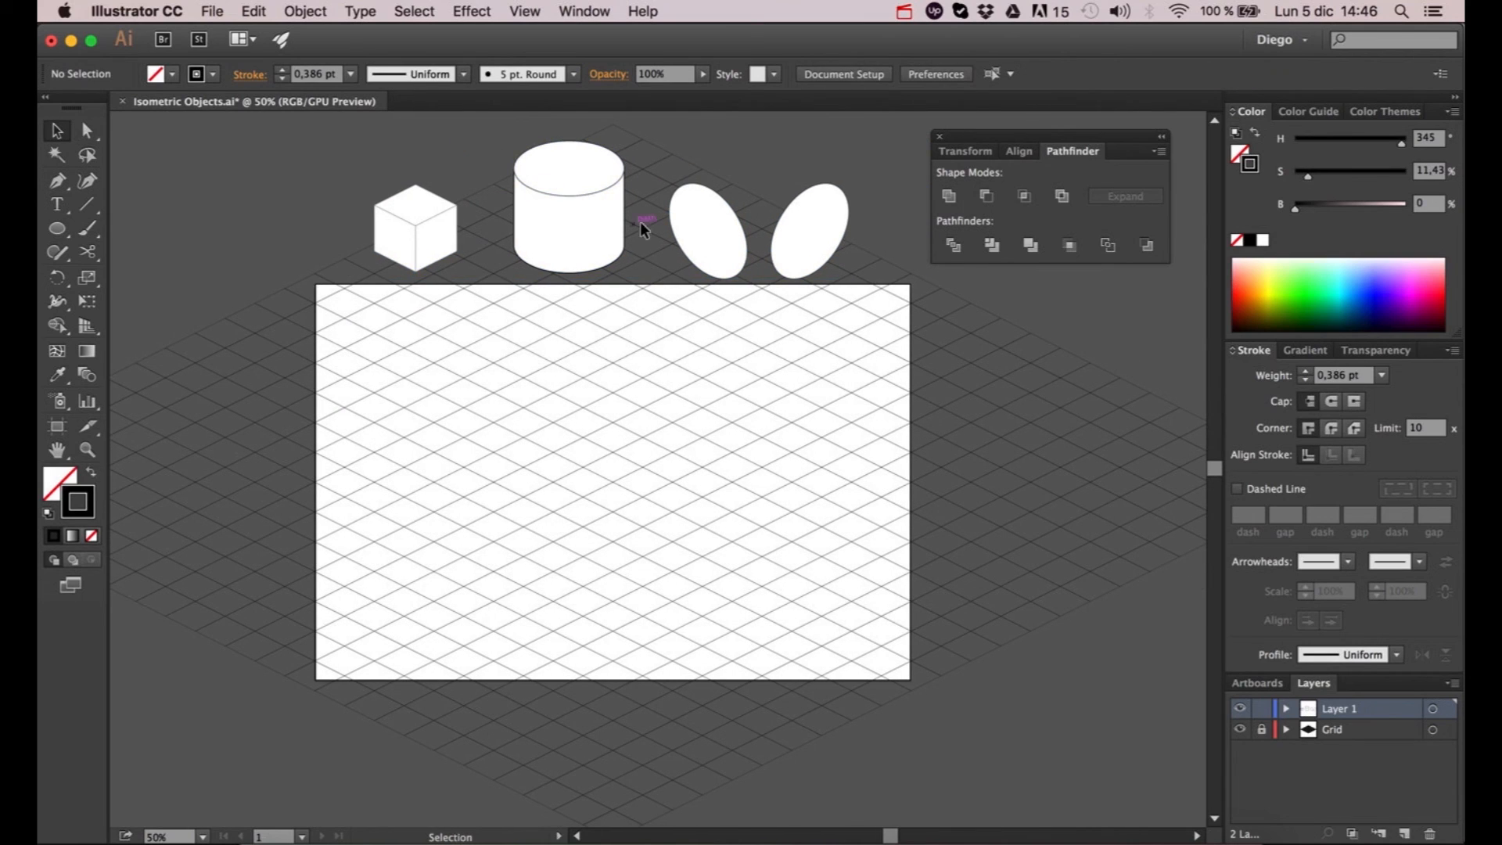
- Shrink the cylinder and both ellipses to about the cube's height and line them up closely beside it
left_click(555, 162)
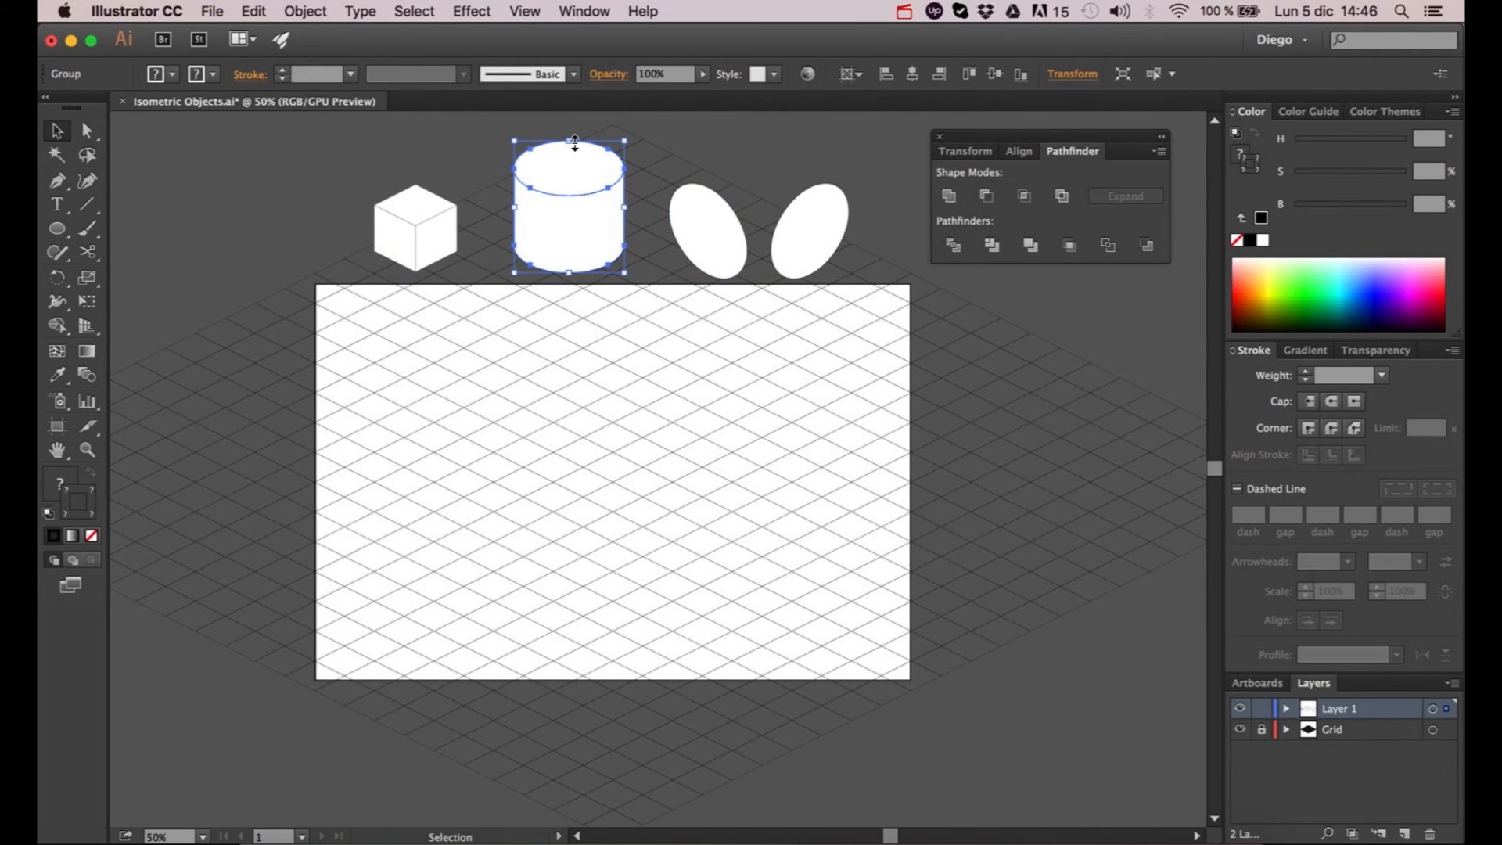
left_click_drag(574, 143, 514, 225)
left_click_drag(687, 229, 580, 219)
left_click_drag(630, 271, 622, 259)
left_click_drag(801, 222, 699, 169)
left_click(752, 185)
scroll(754, 186, "down", 1)
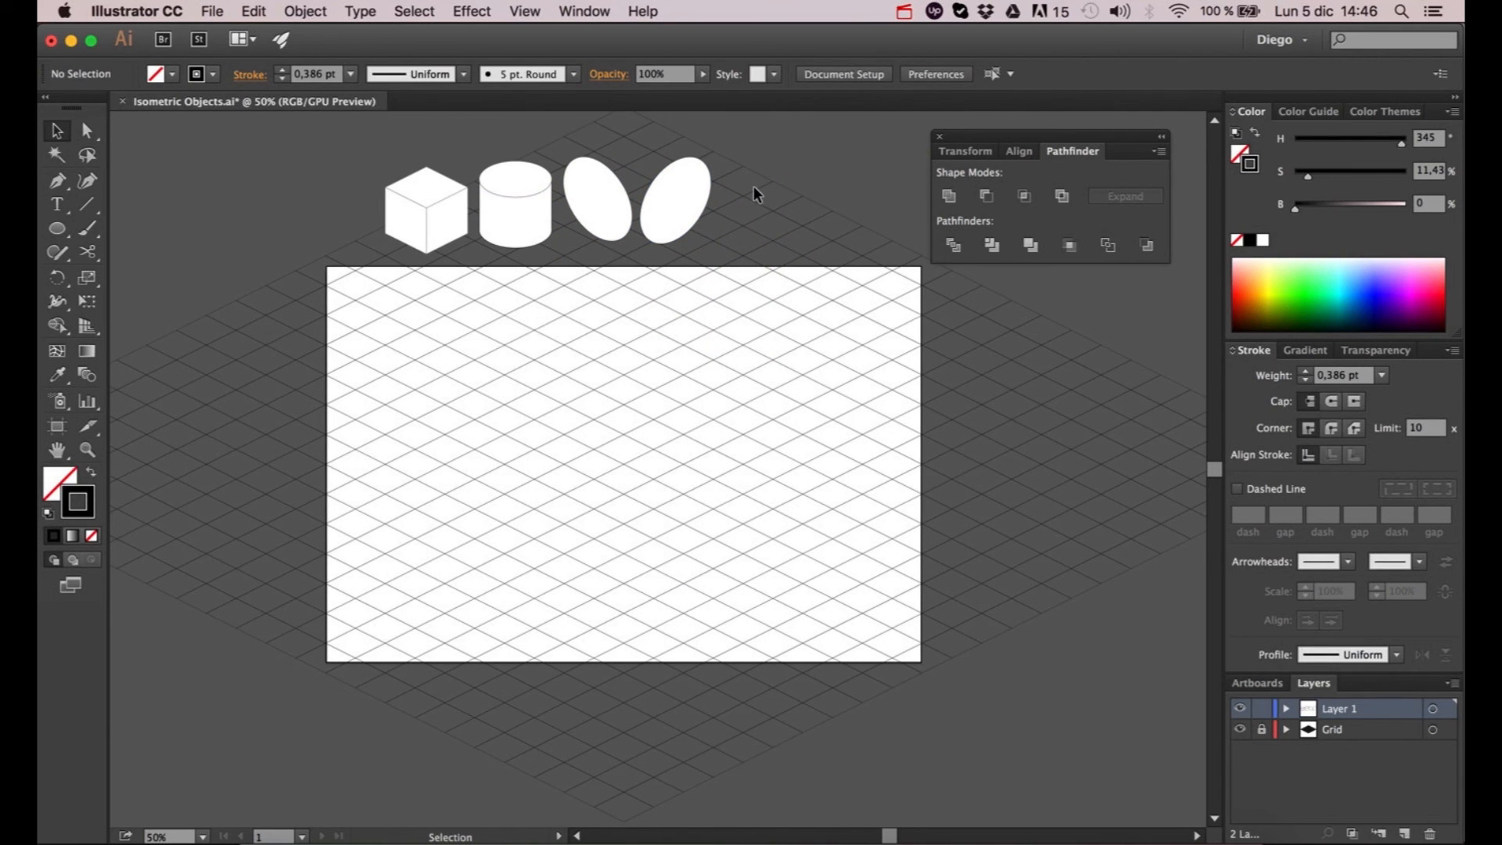